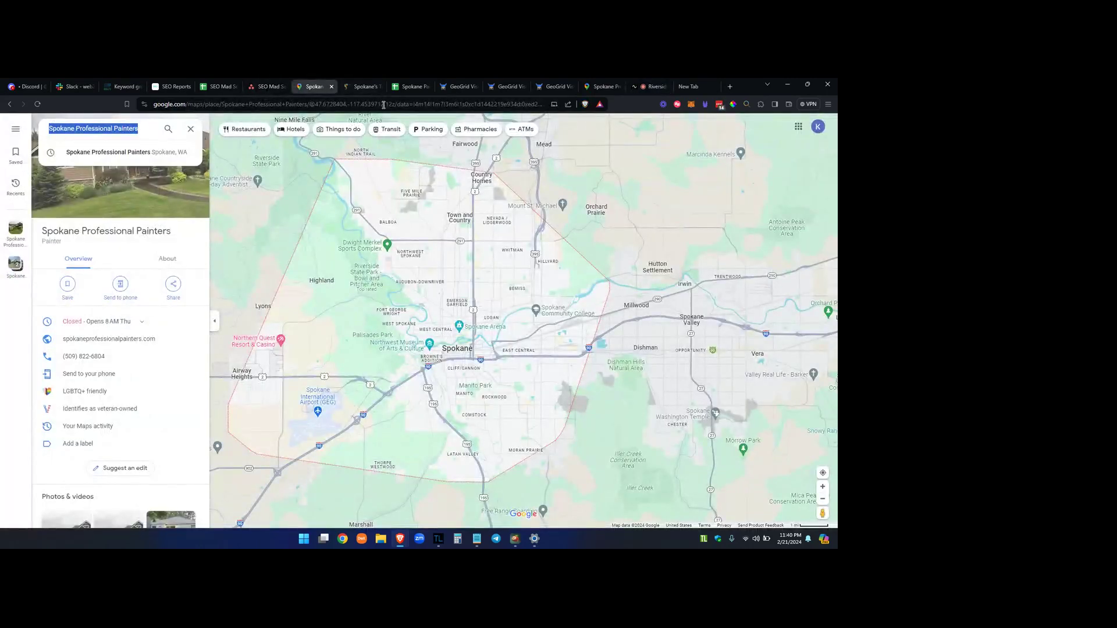
Open the West Central Spokane painter YouTube video from the spreadsheet's video link column.
click(407, 86)
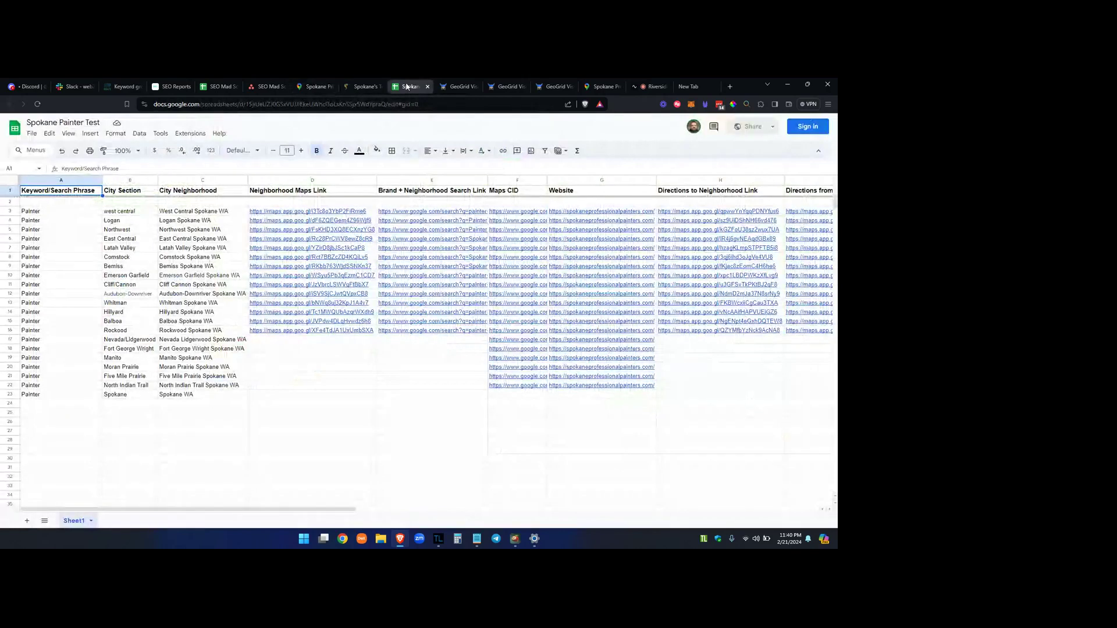
click(311, 89)
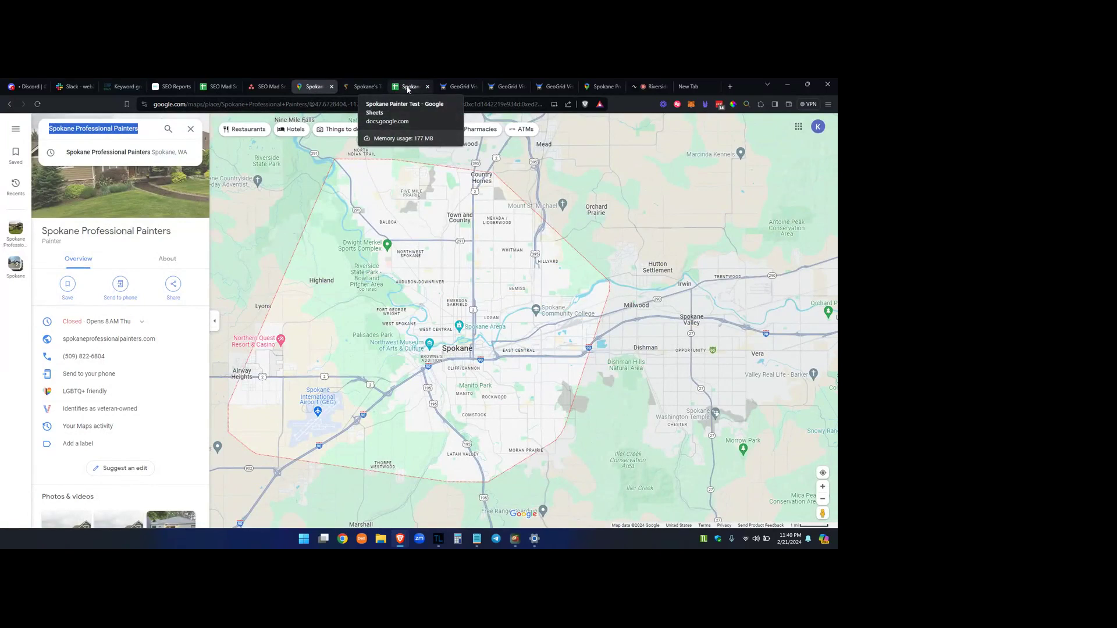
click(409, 89)
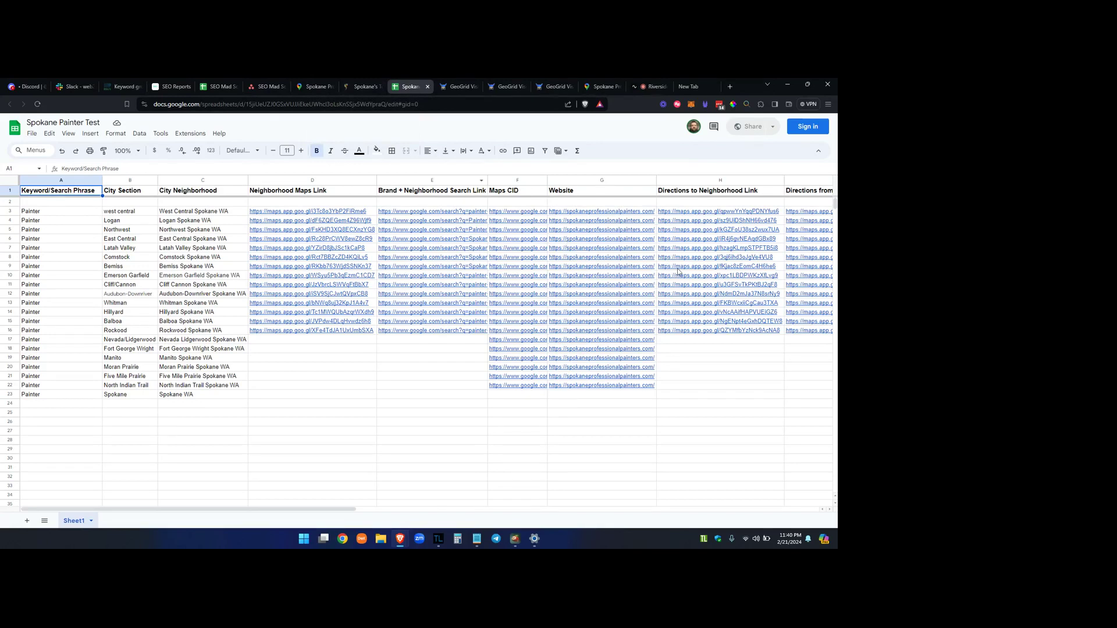
drag(295, 509, 478, 510)
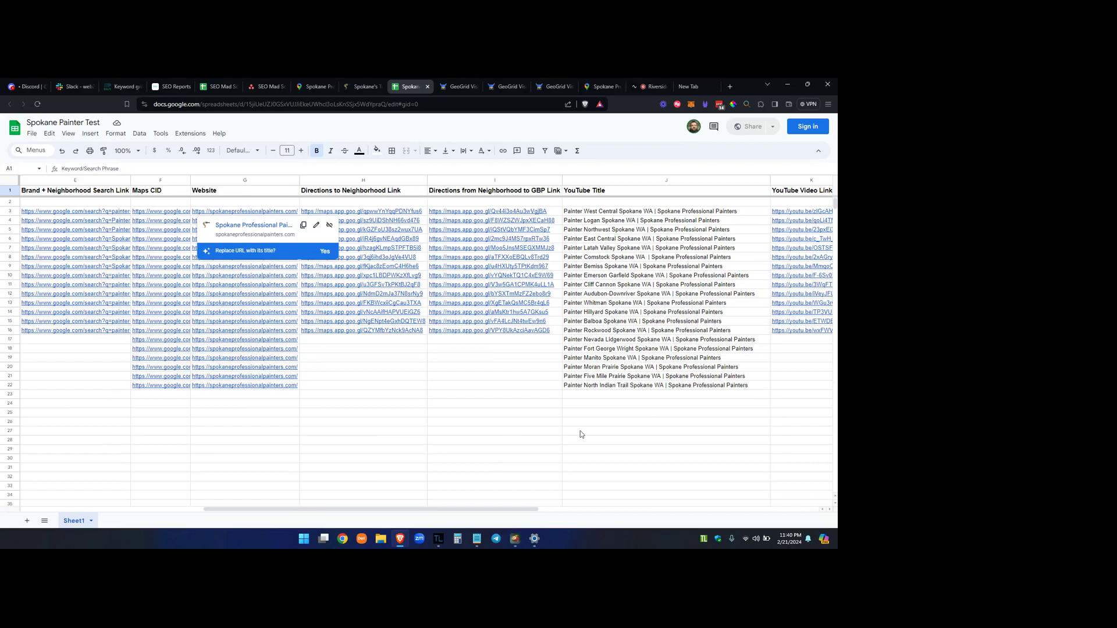
drag(486, 509, 601, 517)
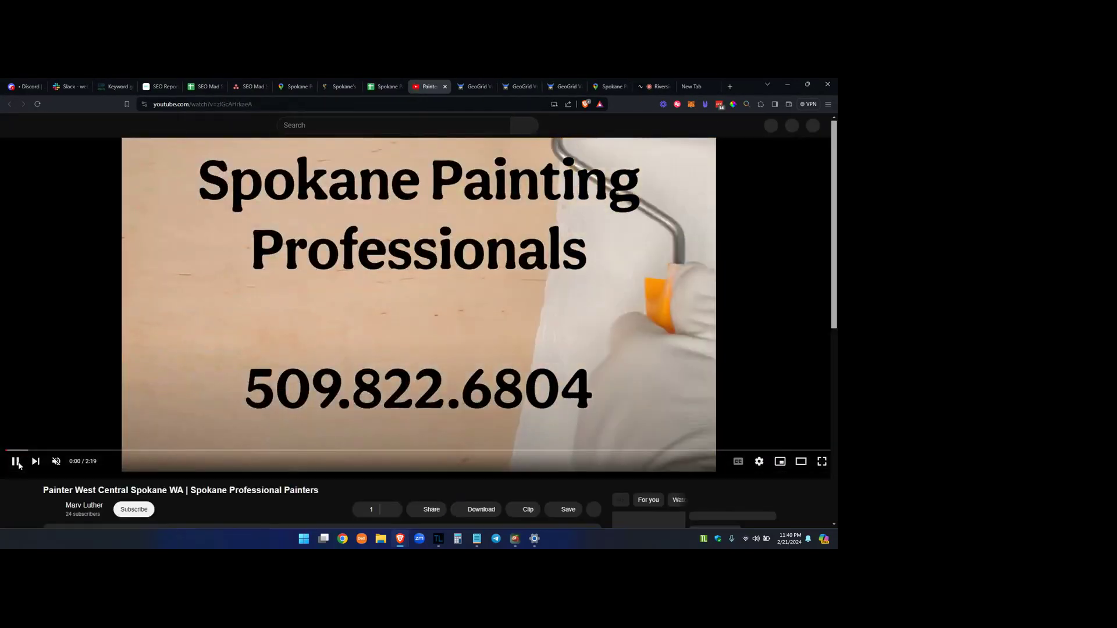
Pause the West Central painter video.
click(14, 461)
scroll(227, 210, down, 2)
scroll(227, 210, down, 2)
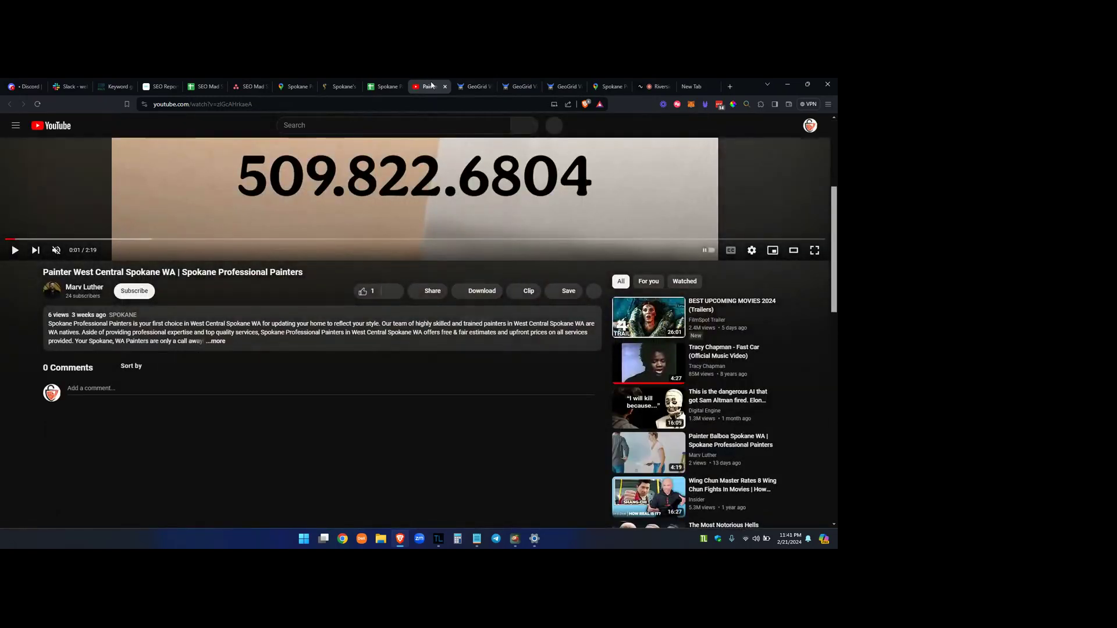
Open the 14-video Painter Spokane WA playlist from the link in cell L3.
click(388, 86)
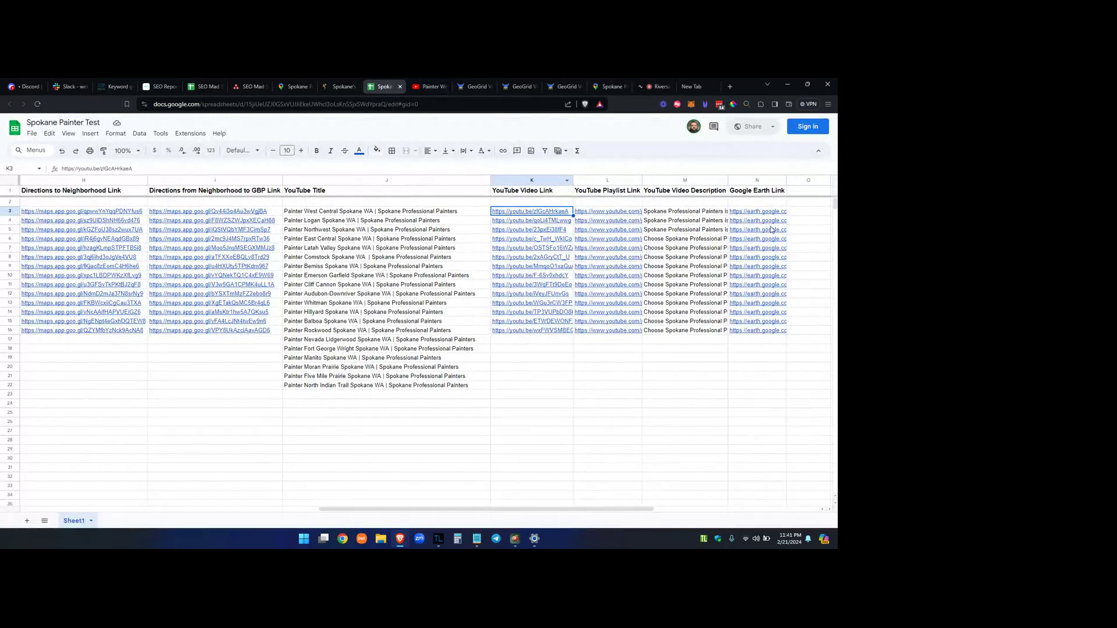
click(592, 213)
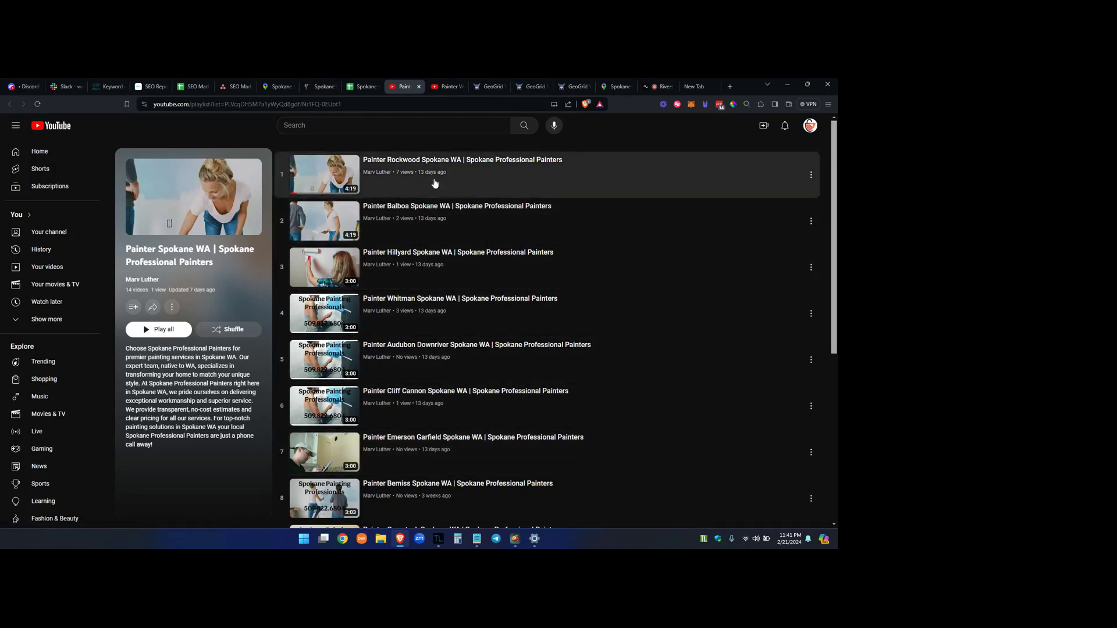
scroll(443, 366, down, 1)
scroll(442, 367, down, 2)
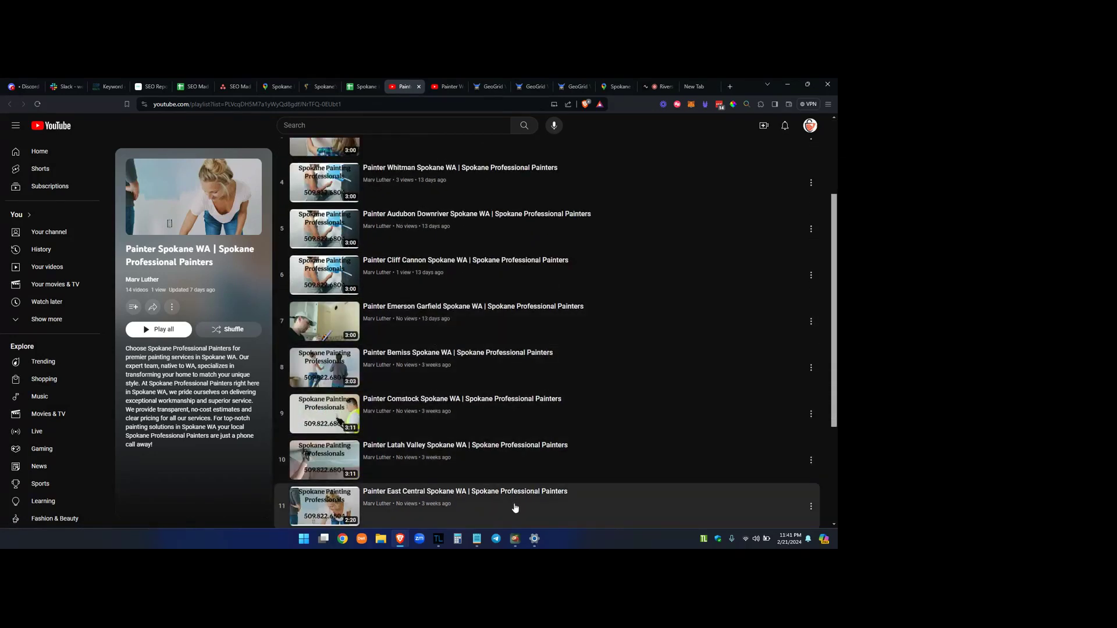
scroll(516, 407, up, 2)
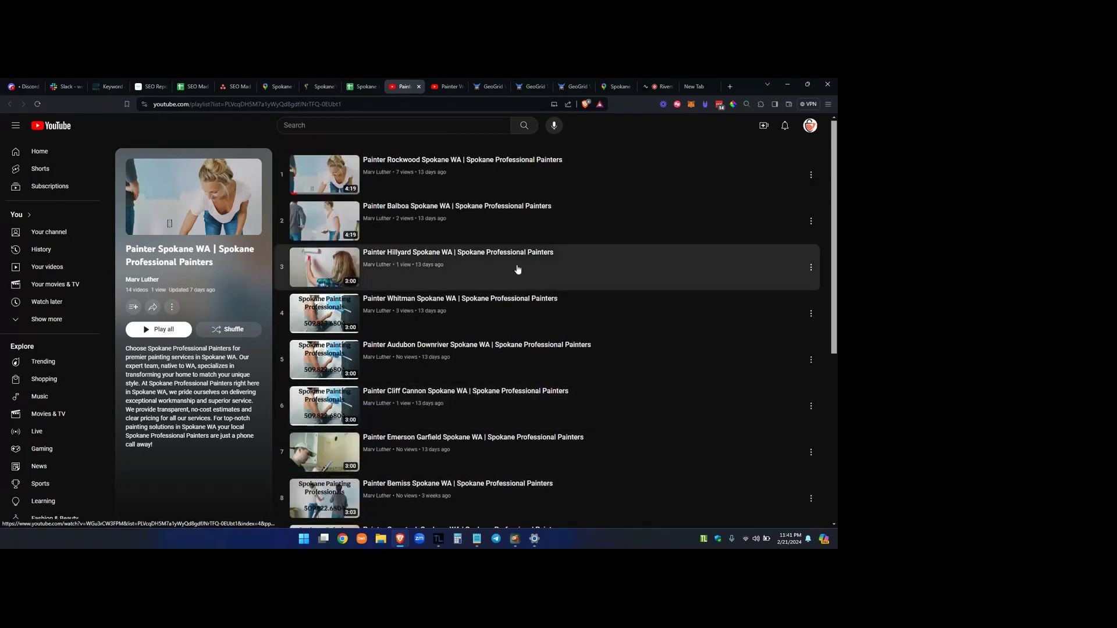
Play the Painter Hillyard Spokane WA video, third in the playlist.
click(365, 89)
click(404, 86)
click(332, 264)
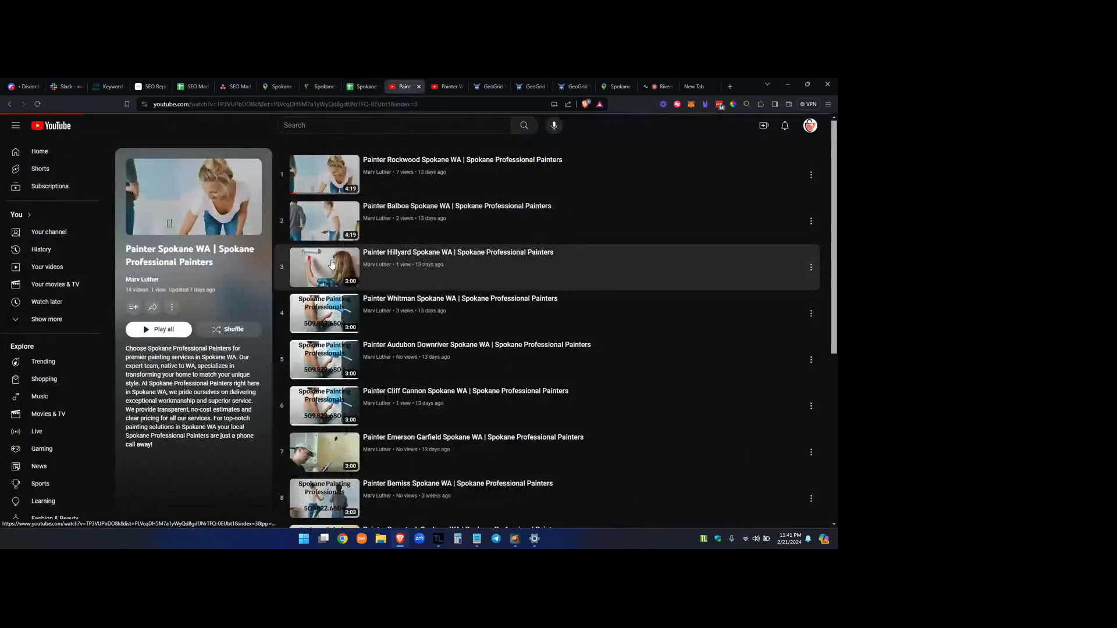
scroll(244, 343, down, 3)
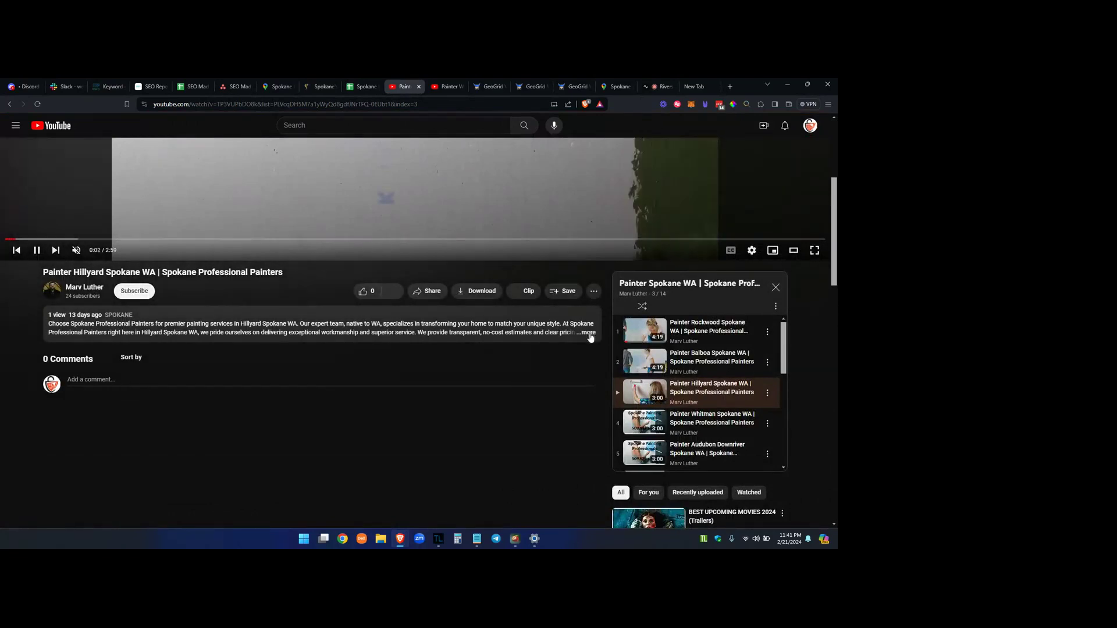
Expand the Hillyard video's description and highlight its business address and phone lines.
click(588, 333)
scroll(169, 356, down, 1)
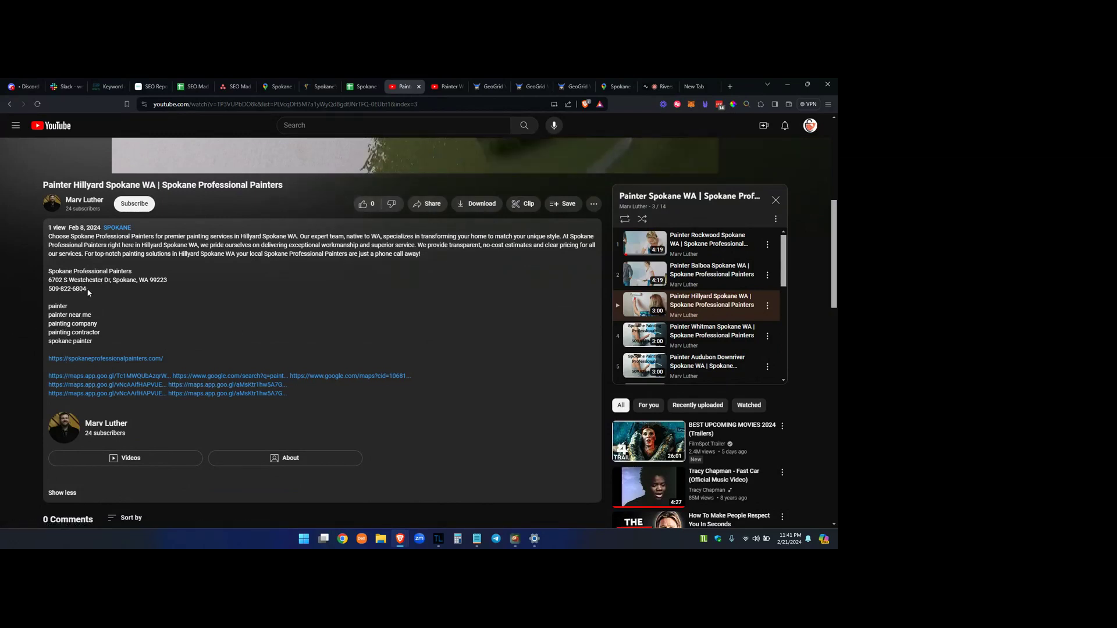
drag(86, 289, 49, 280)
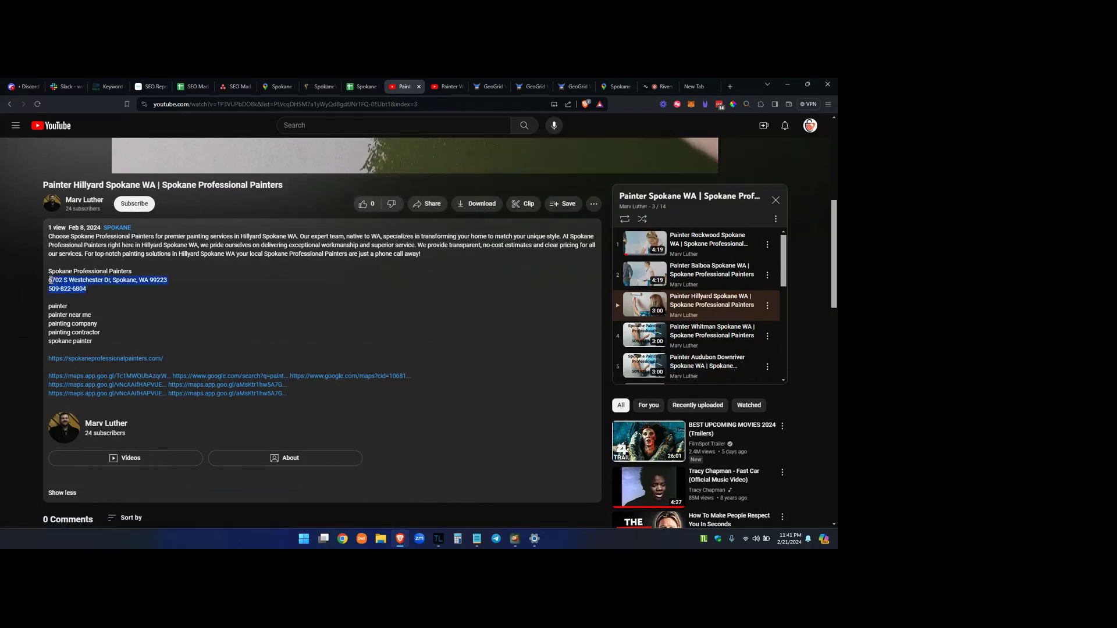
click(94, 291)
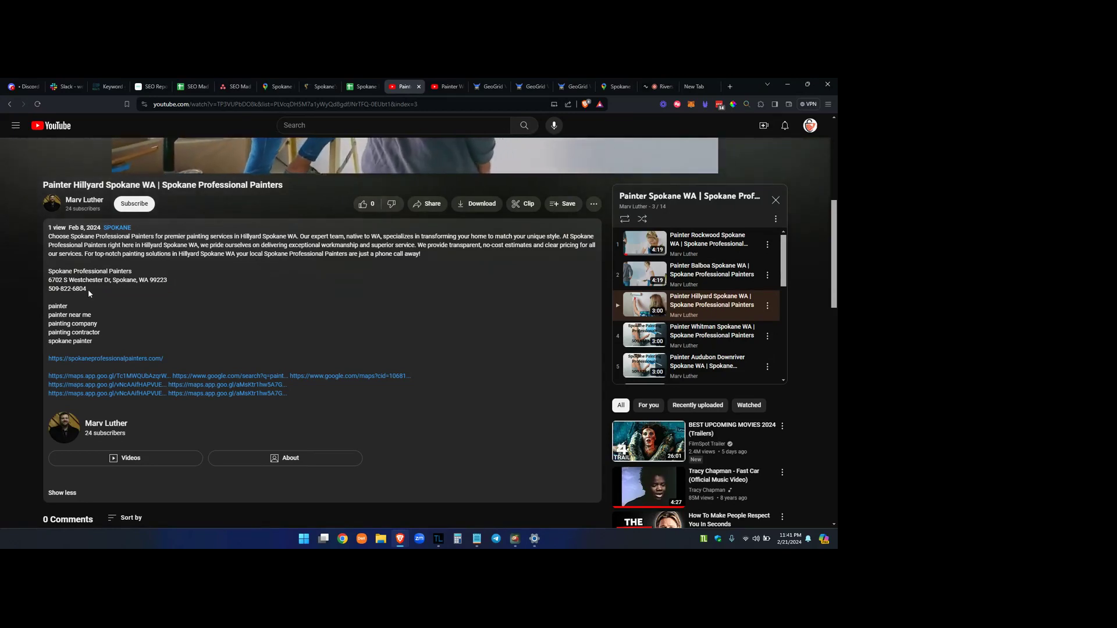
drag(89, 289, 48, 279)
click(140, 298)
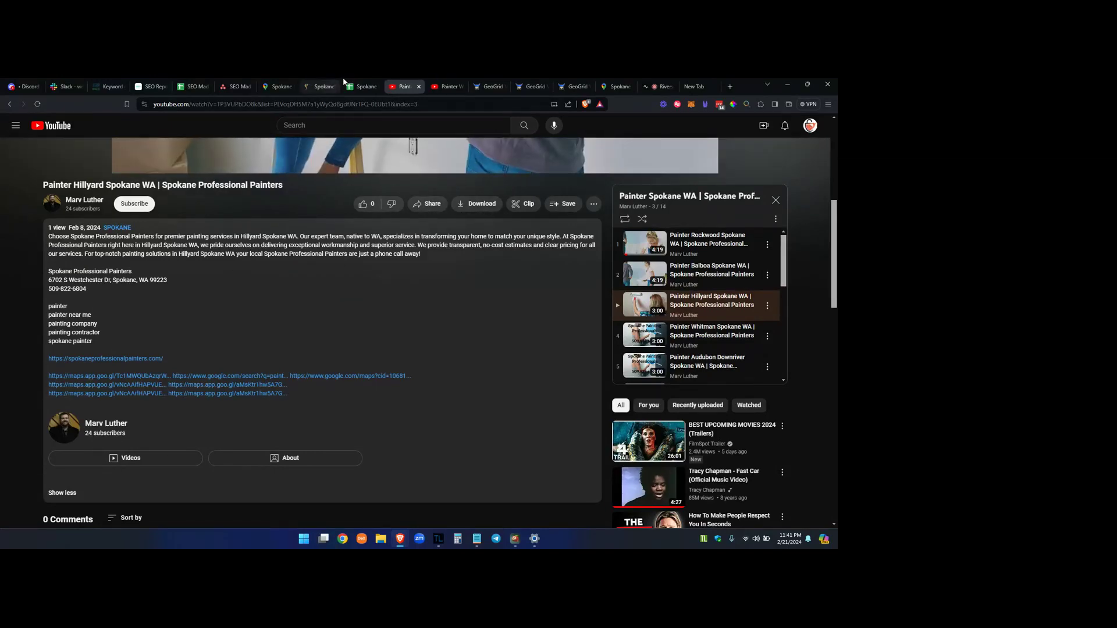
Pan the Spokane Professional Painters service-area map toward Spokane Valley, then return to the spreadsheet.
click(285, 86)
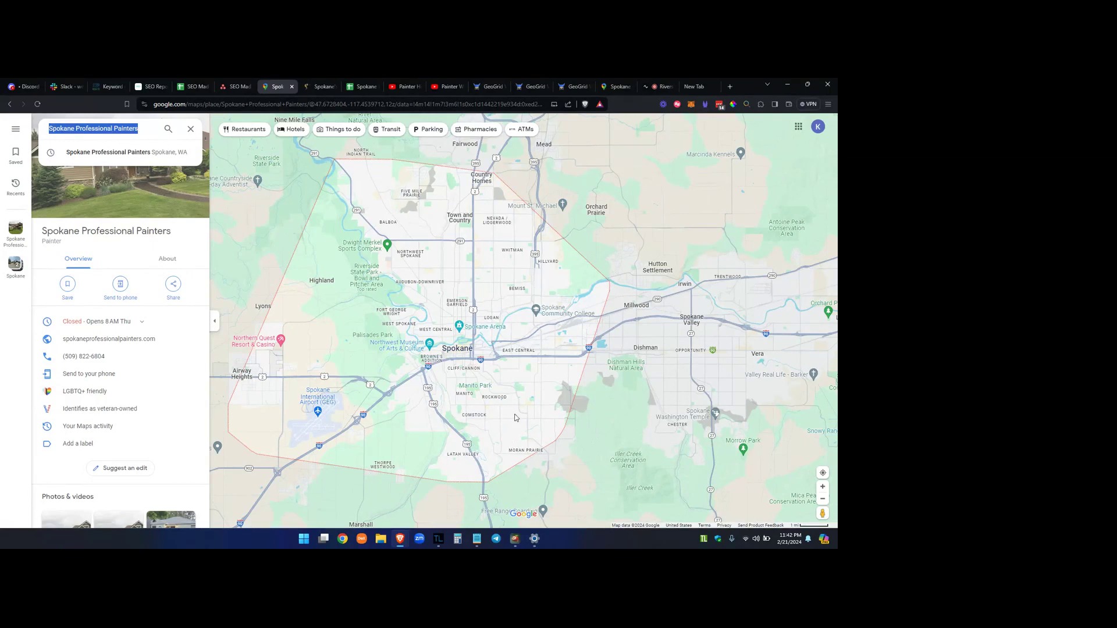
drag(515, 418, 414, 372)
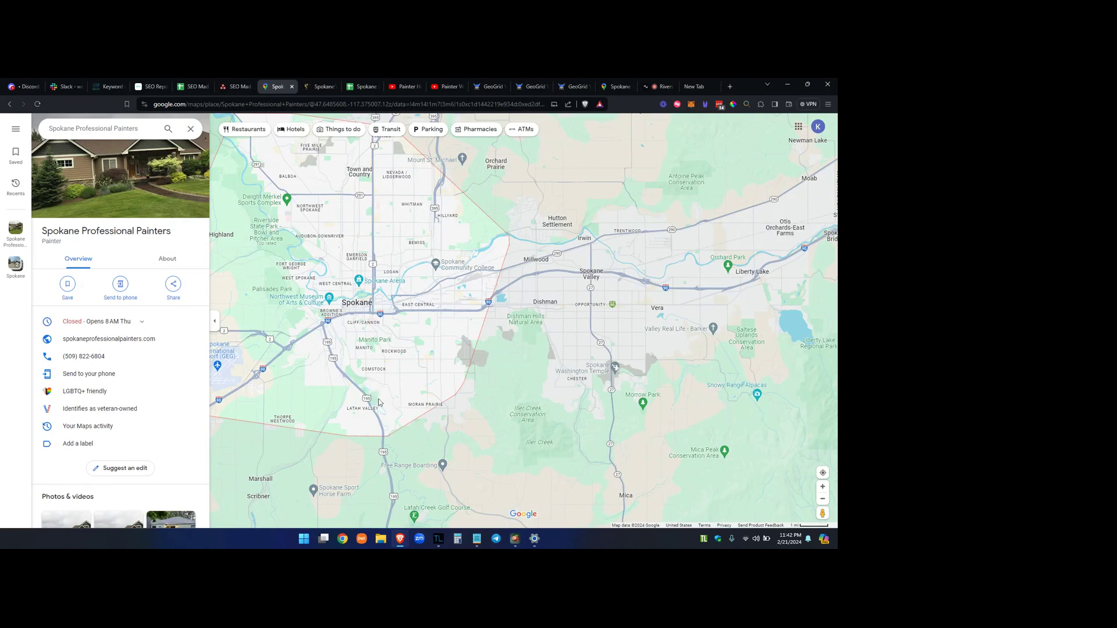
drag(378, 400, 399, 405)
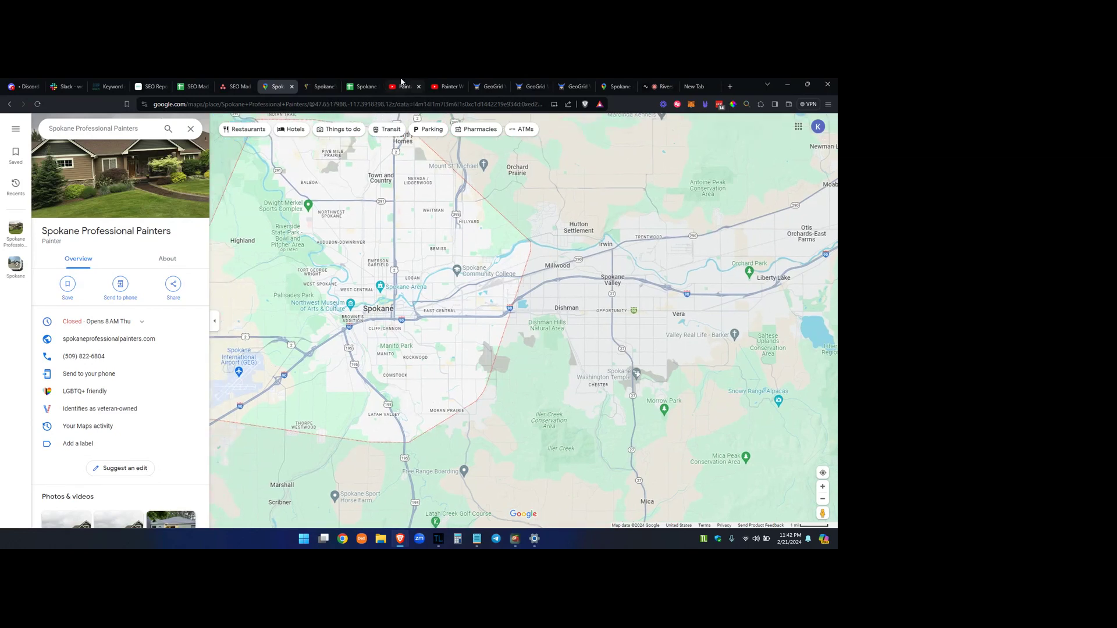
click(357, 84)
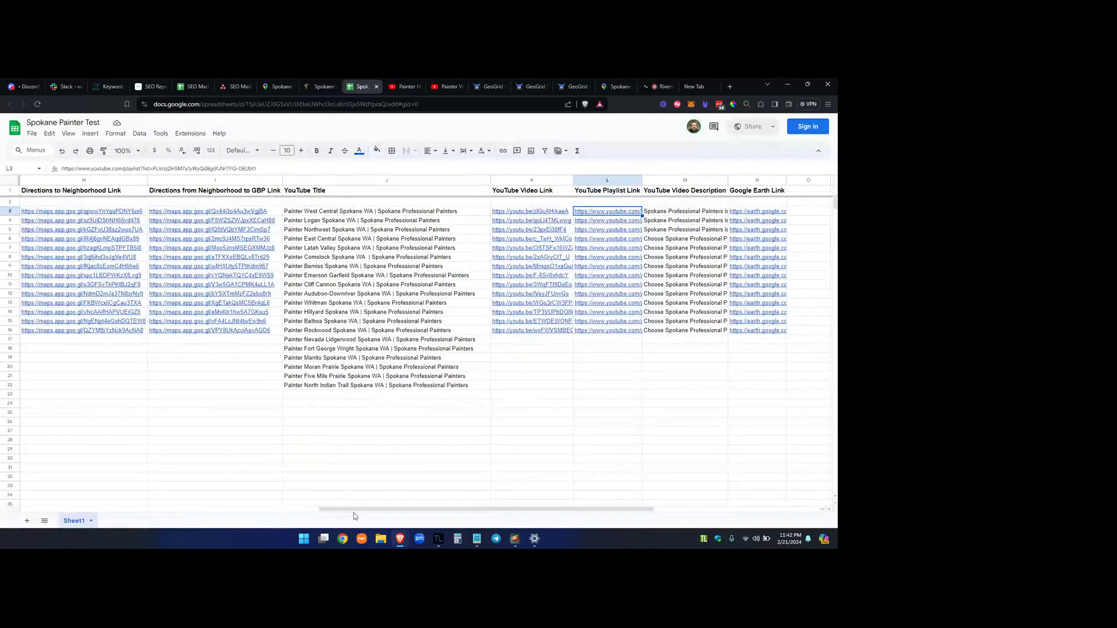
Open the West Central row's map, search and directions links (7.7-mile, 11-minute route).
drag(354, 509, 65, 507)
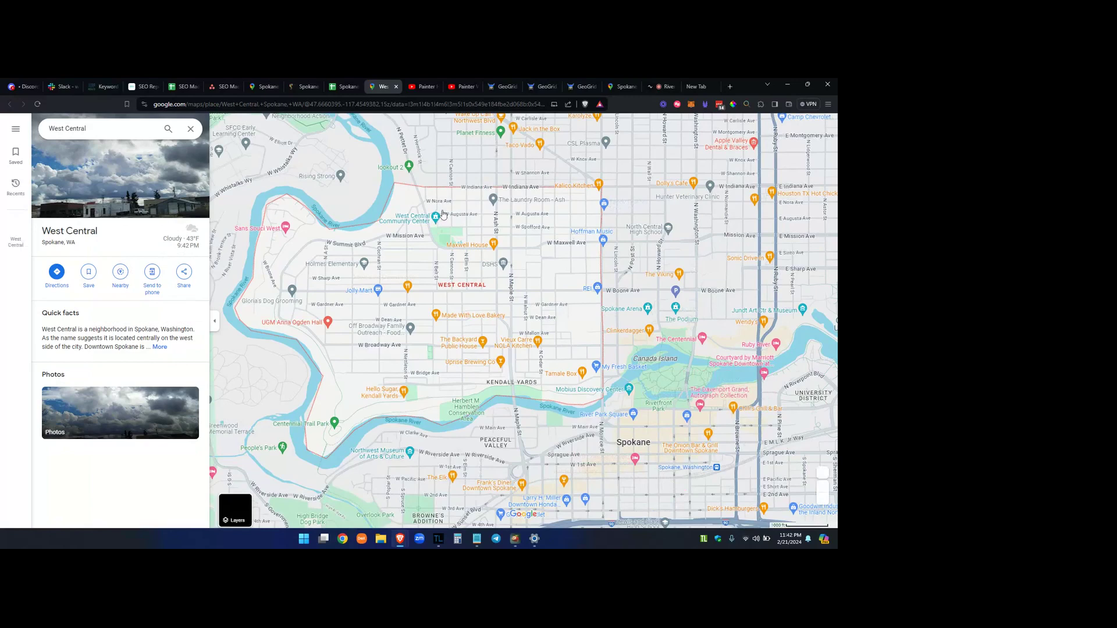
click(345, 86)
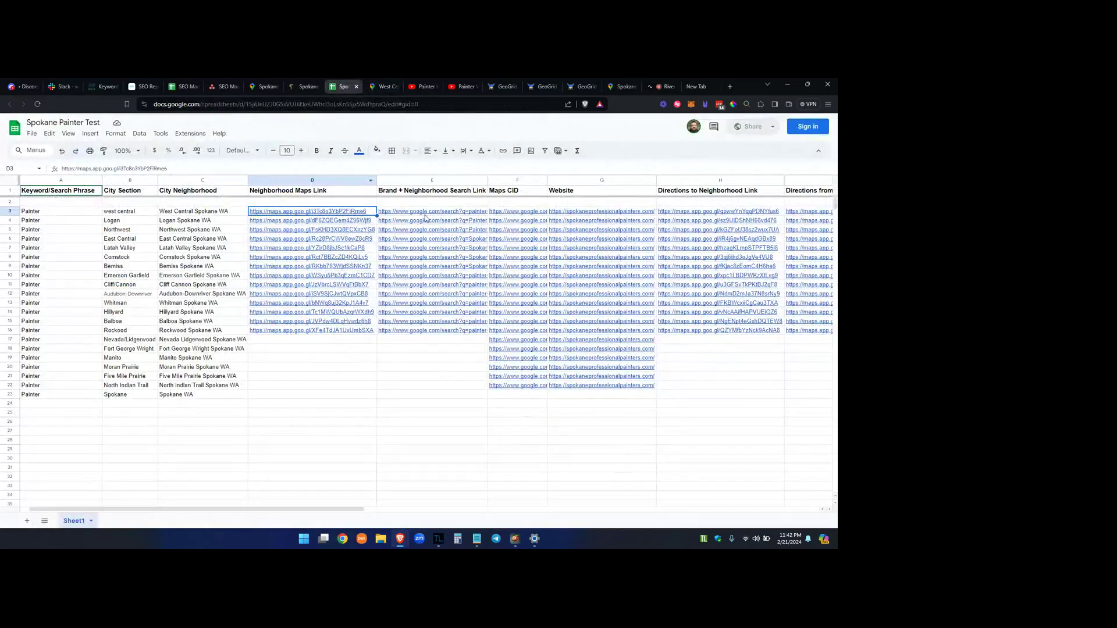
click(447, 215)
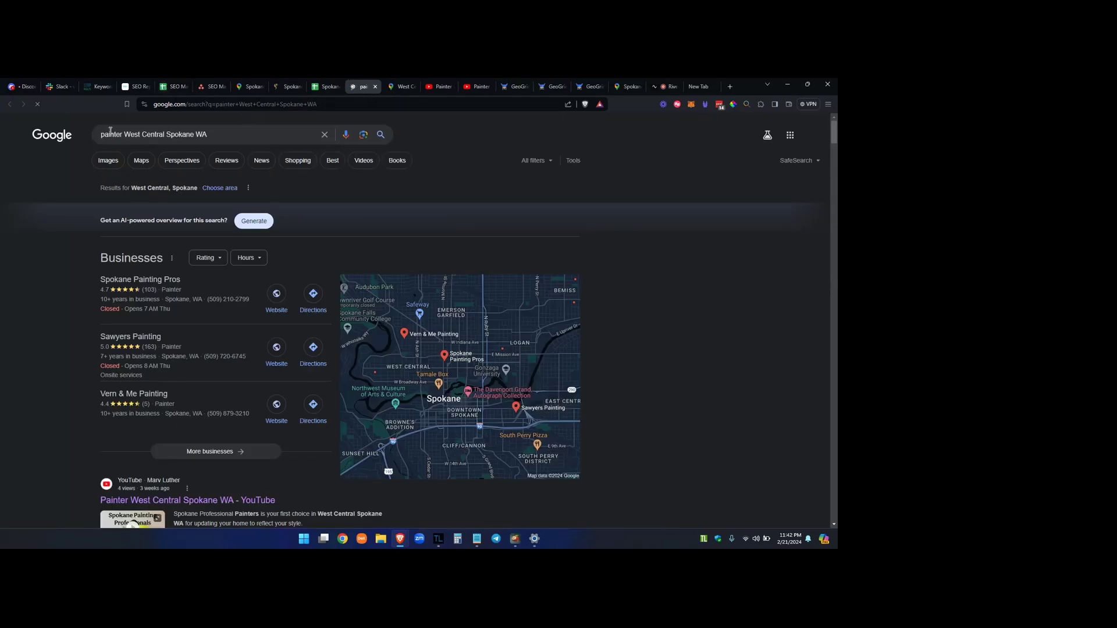
click(326, 86)
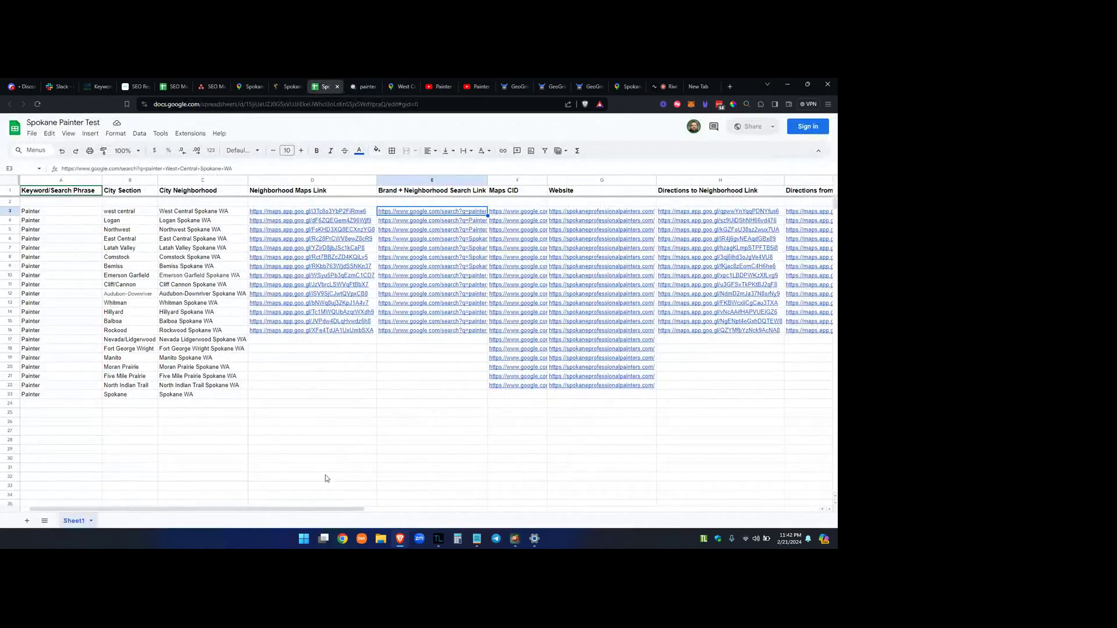
drag(322, 507, 424, 508)
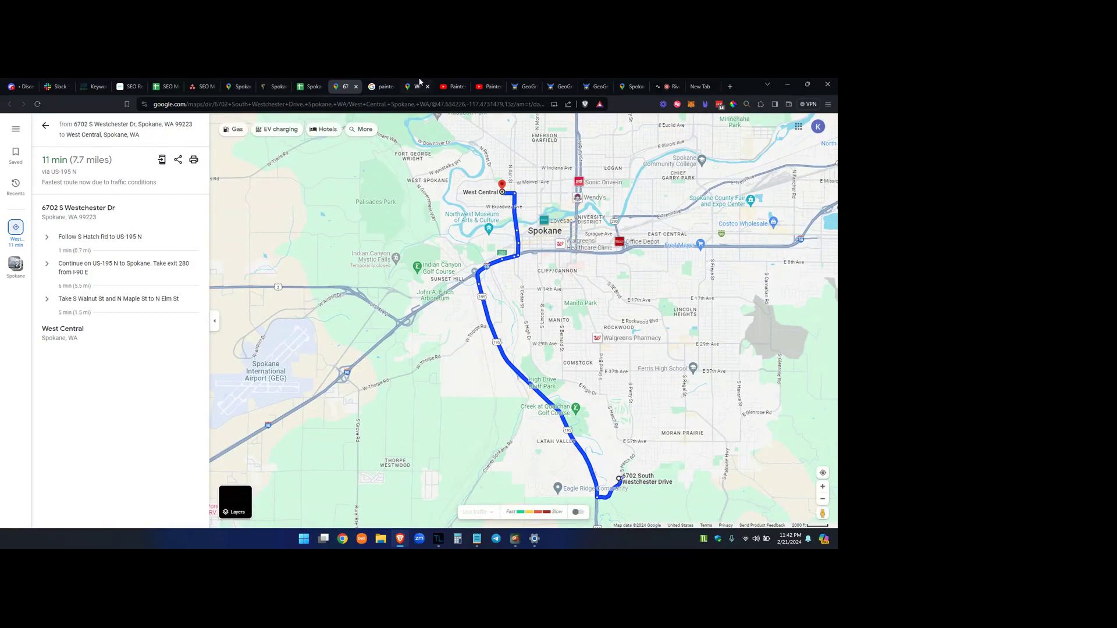
click(310, 86)
click(573, 212)
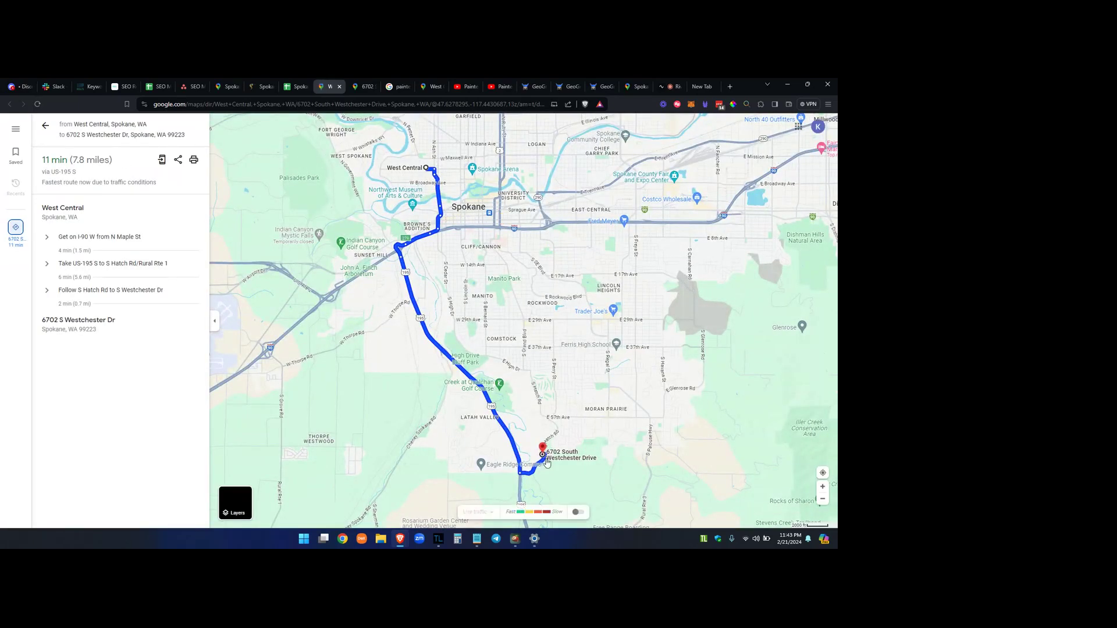
scroll(547, 462, up, 3)
scroll(553, 458, up, 2)
scroll(547, 459, up, 2)
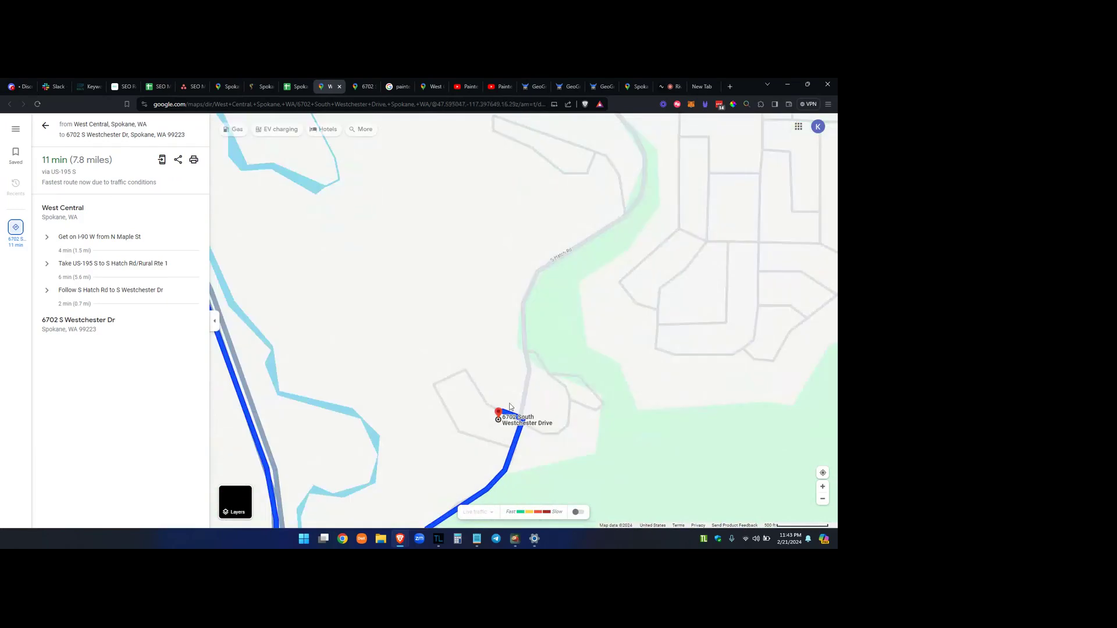
drag(510, 406, 507, 328)
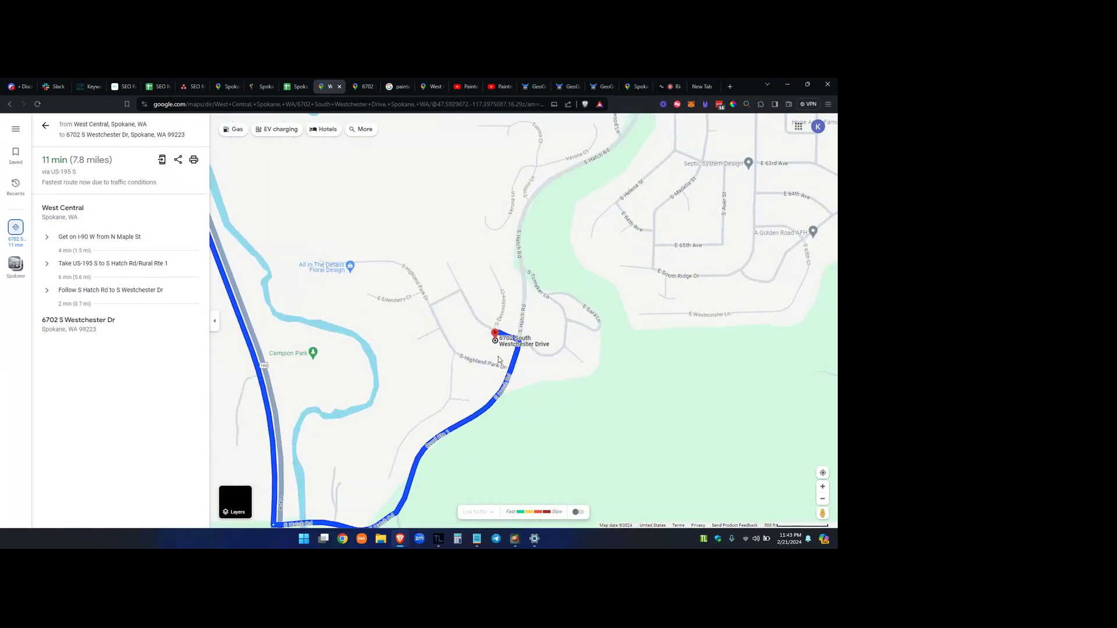
scroll(480, 355, down, 2)
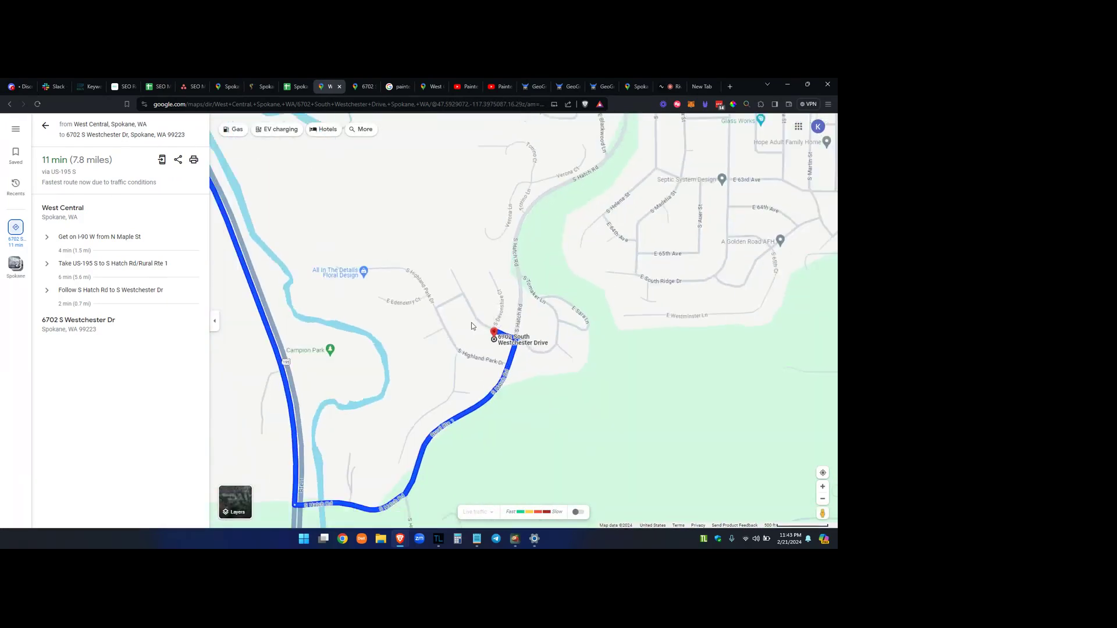
scroll(489, 349, down, 2)
scroll(492, 350, down, 2)
scroll(506, 367, down, 3)
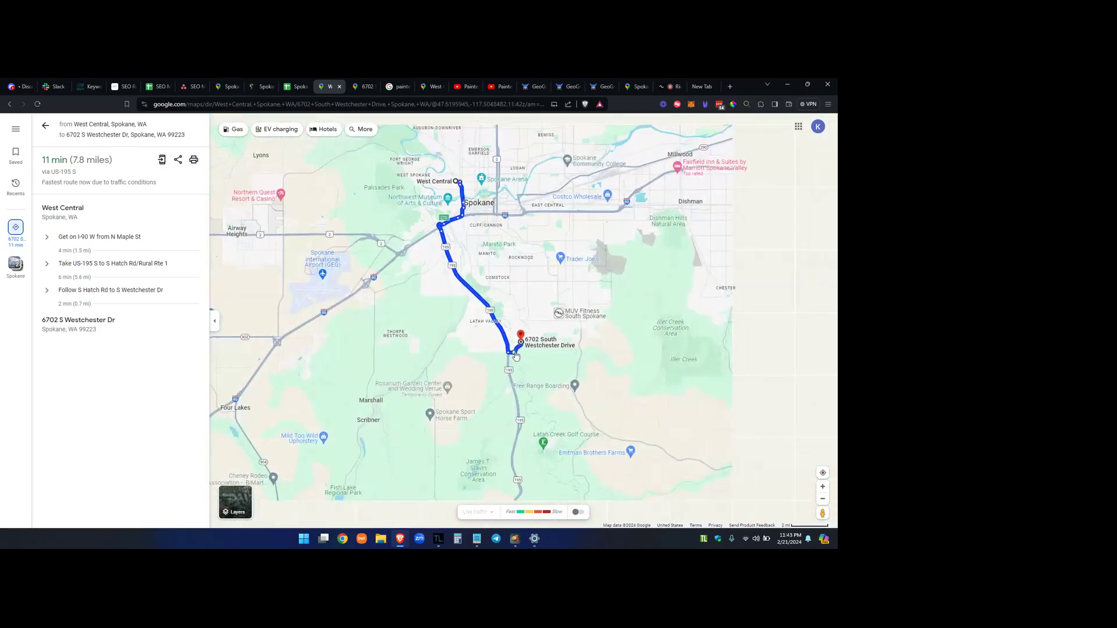
Compare the painters' map listing with the Westchester Dr to West Central route.
click(229, 86)
scroll(431, 458, up, 3)
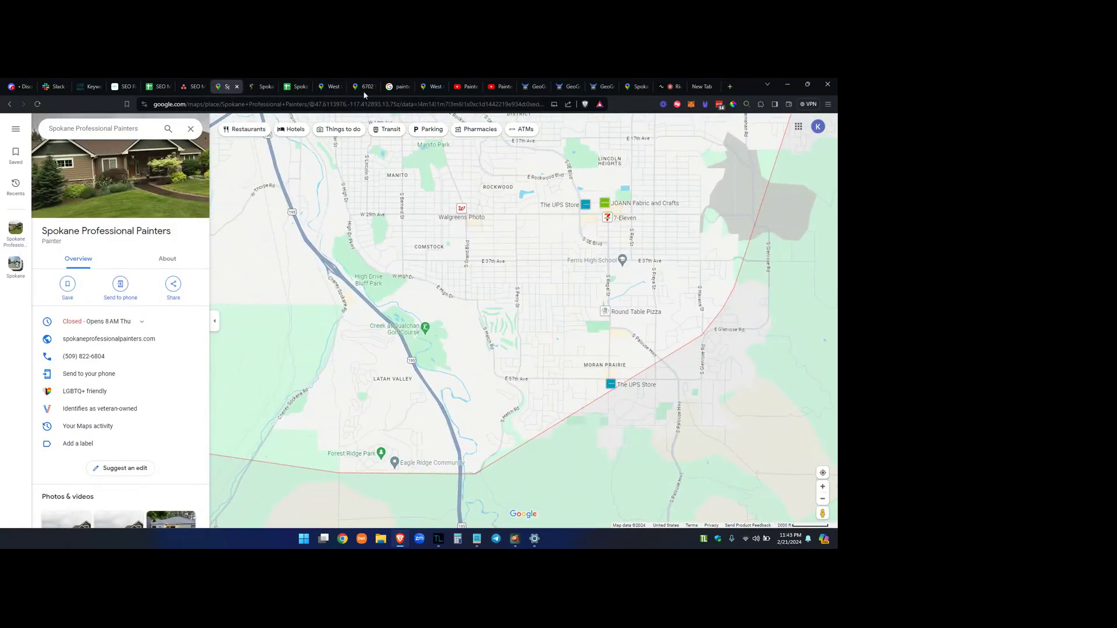
mouse_move(259, 86)
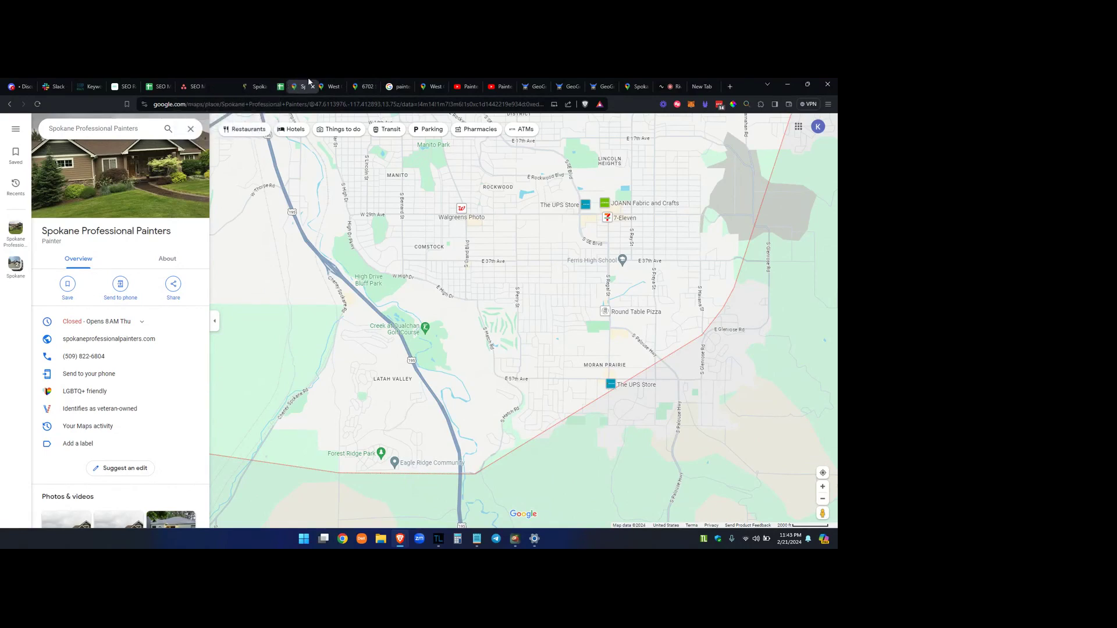
drag(224, 88, 334, 86)
click(356, 82)
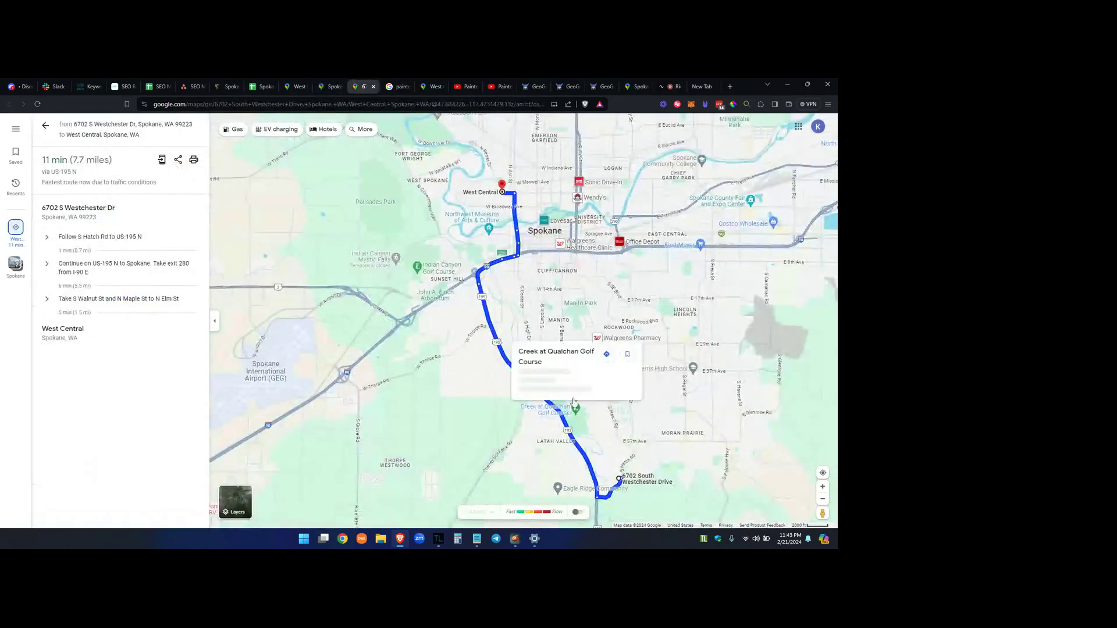
click(329, 86)
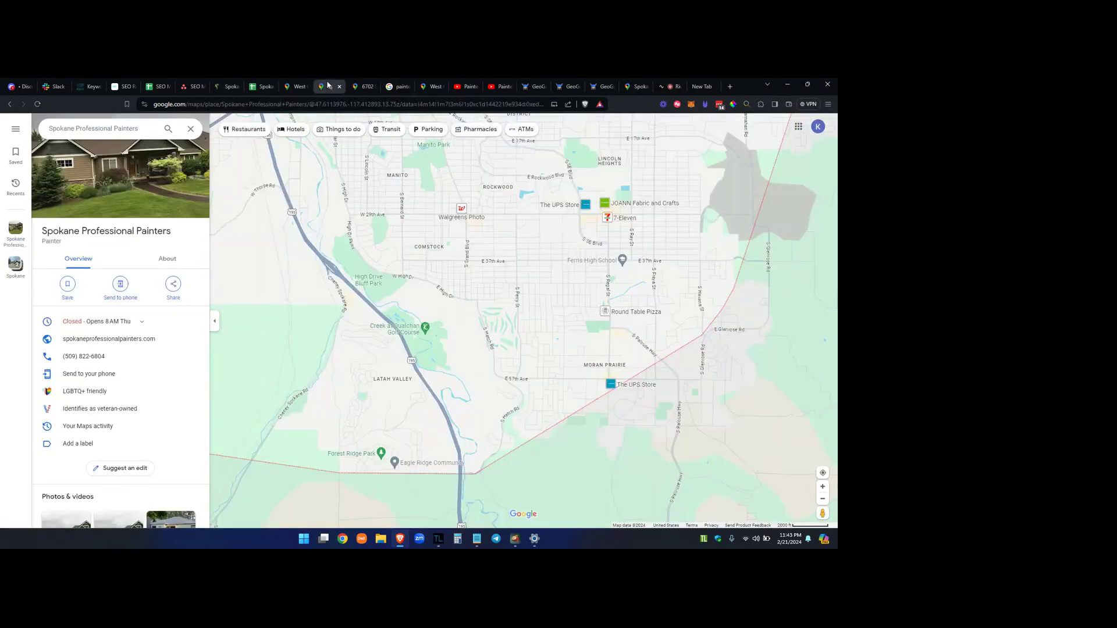
click(360, 86)
scroll(510, 324, up, 3)
scroll(515, 335, up, 2)
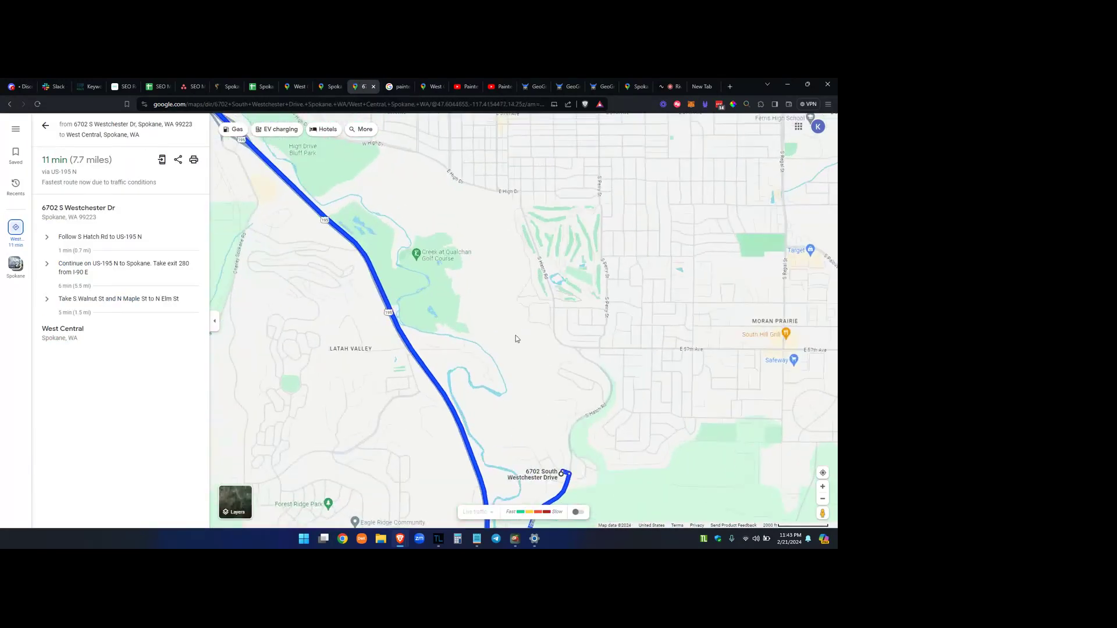
Zoom the painters' place map in on the streets near S Hatch Rd.
click(330, 87)
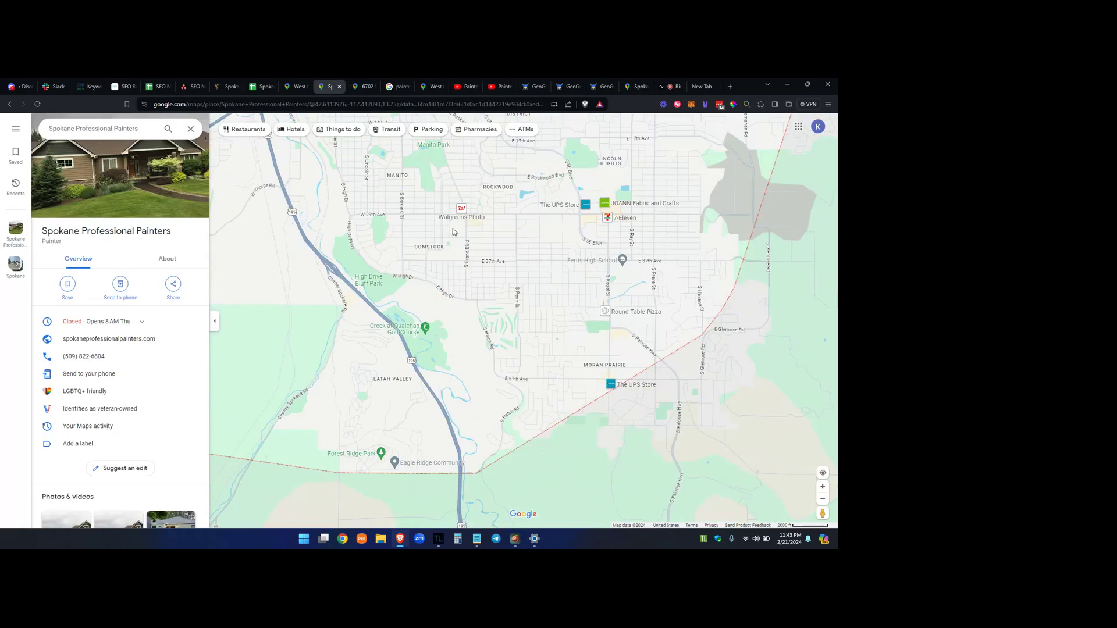
scroll(475, 370, up, 2)
scroll(465, 384, up, 1)
scroll(455, 417, up, 2)
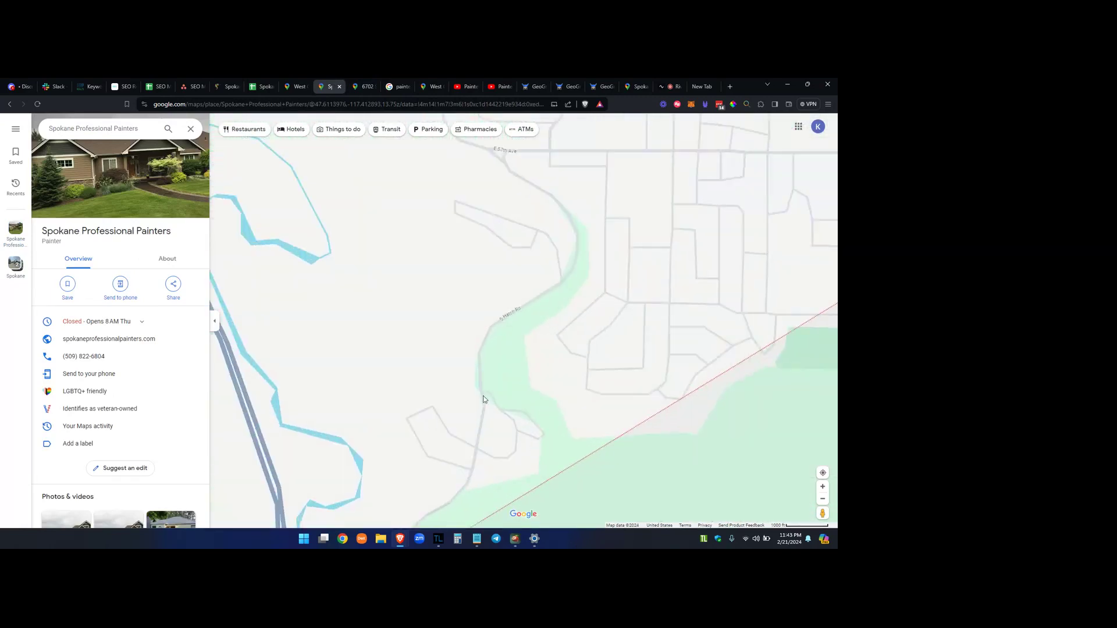
drag(455, 417, 444, 340)
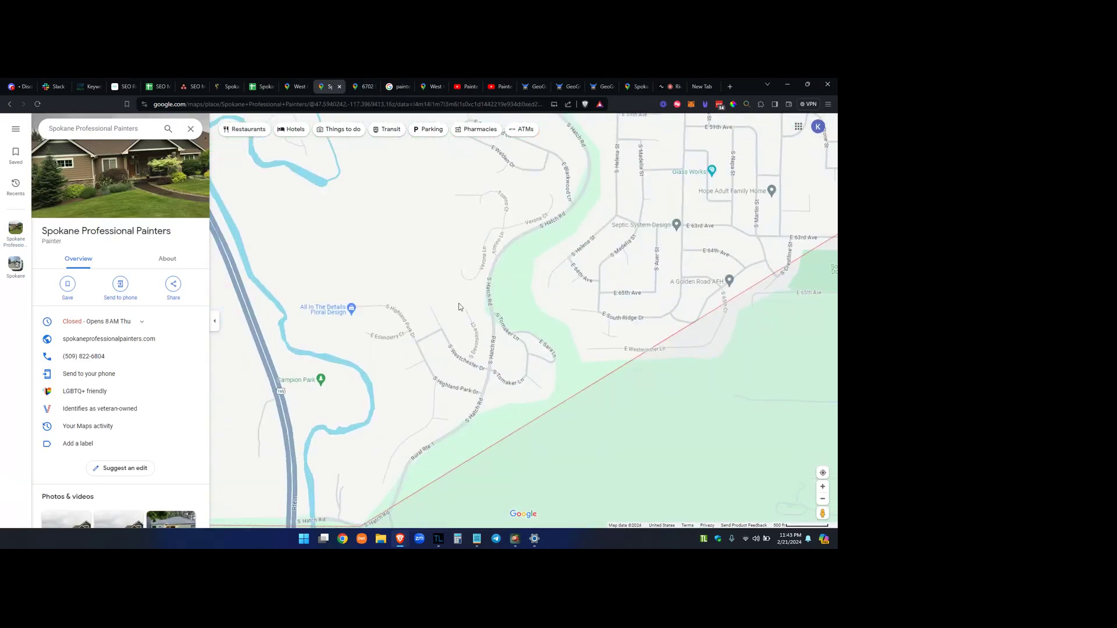
scroll(459, 309, up, 3)
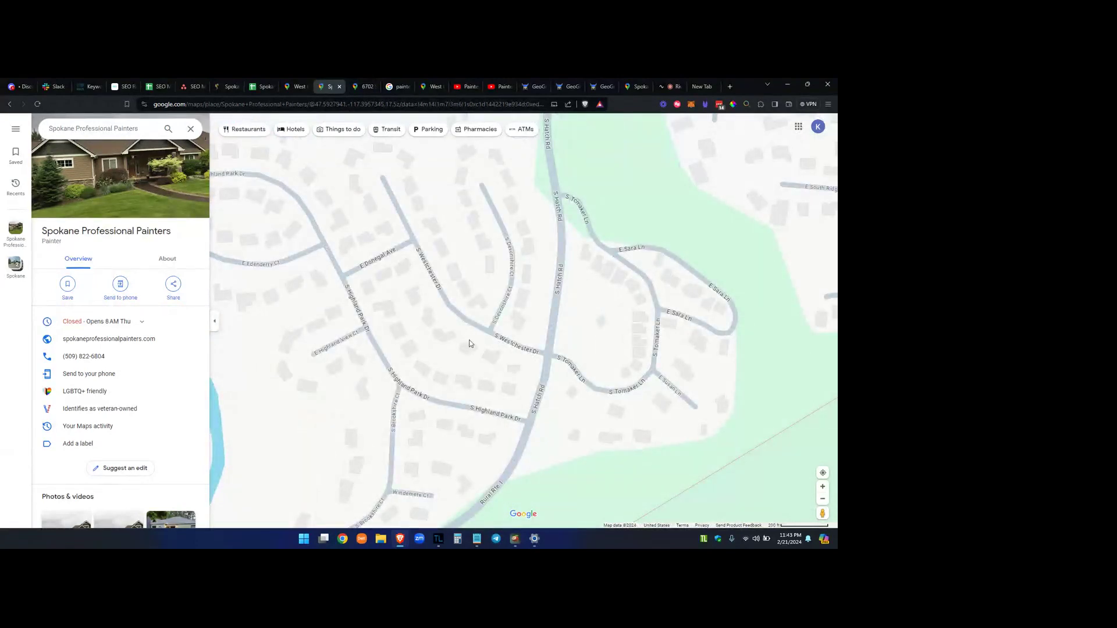
Recheck the driving route, then bring up the painter West Central Spokane WA search results.
click(364, 87)
scroll(531, 383, up, 1)
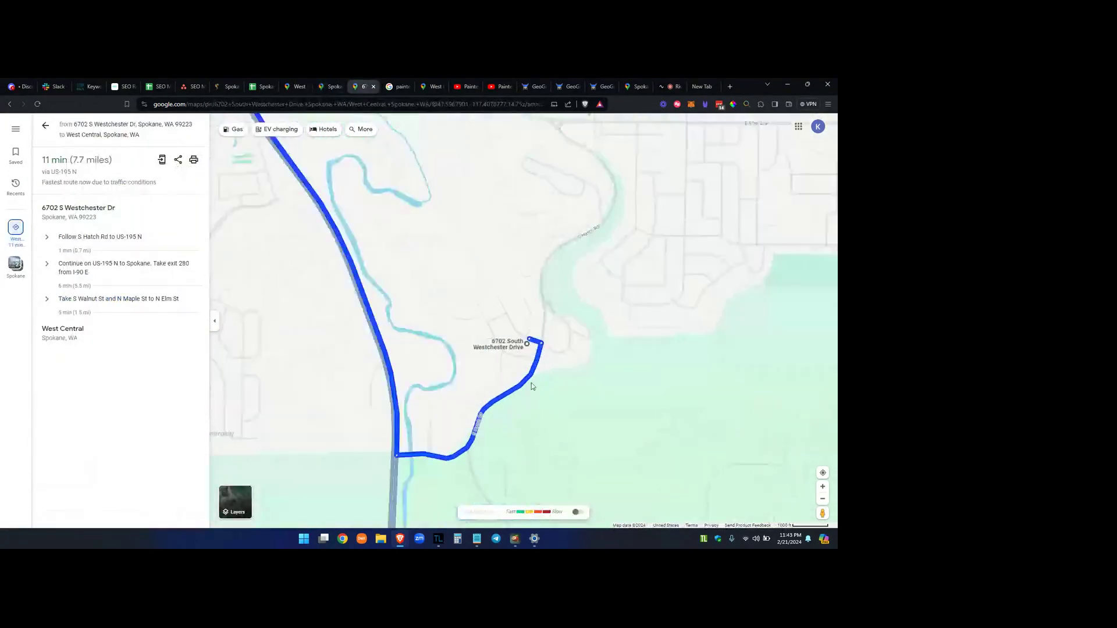
scroll(523, 337, up, 3)
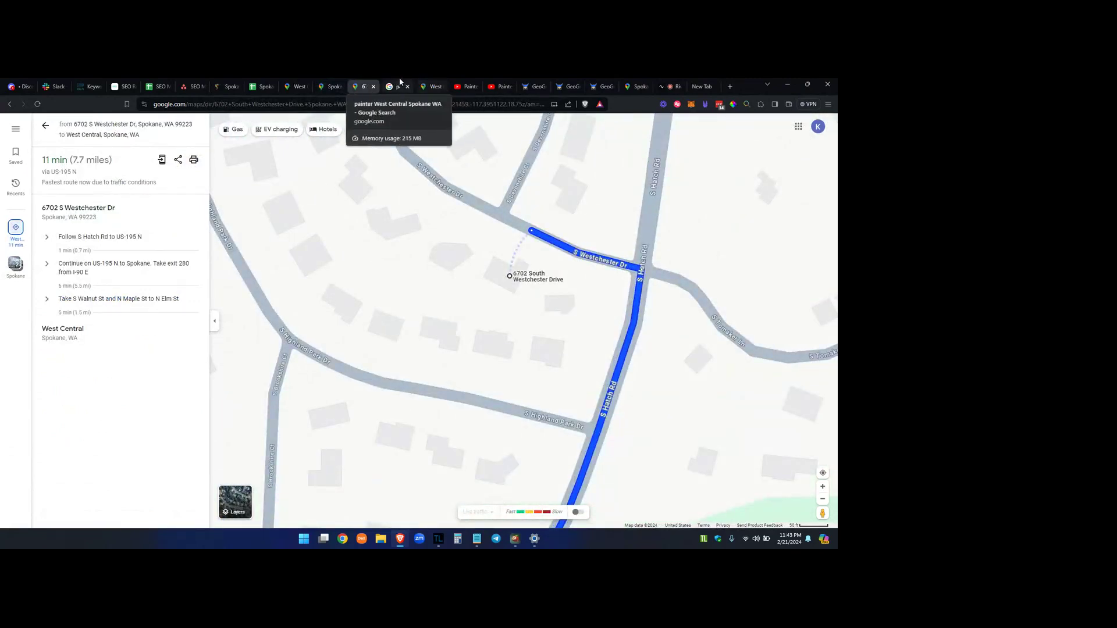
click(398, 84)
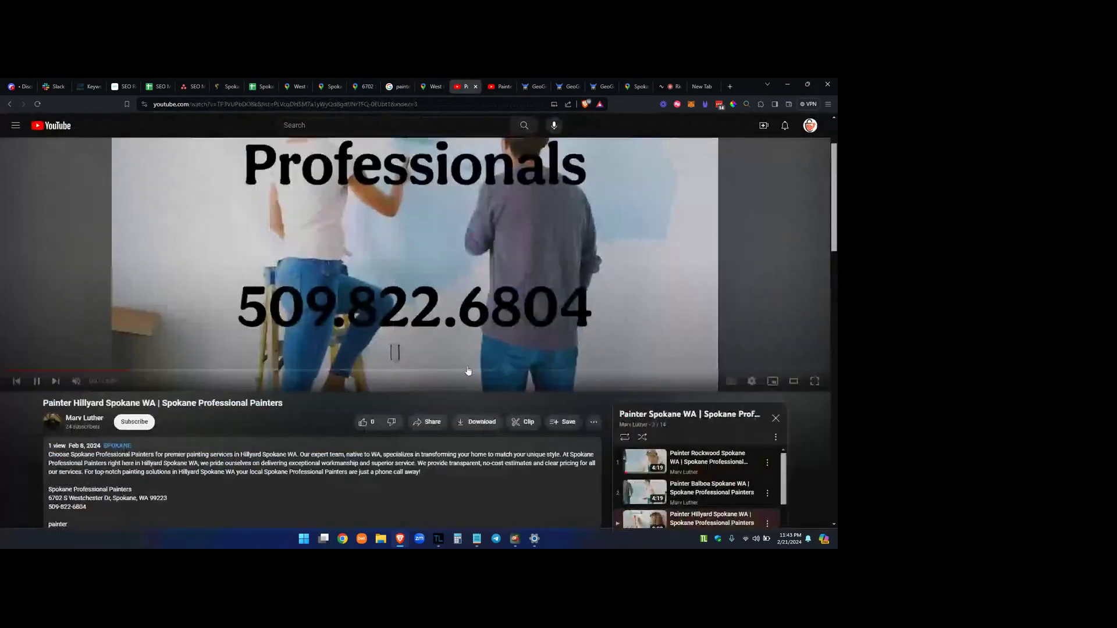
Scroll through the Hillyard painter video's description on YouTube.
scroll(452, 337, up, 5)
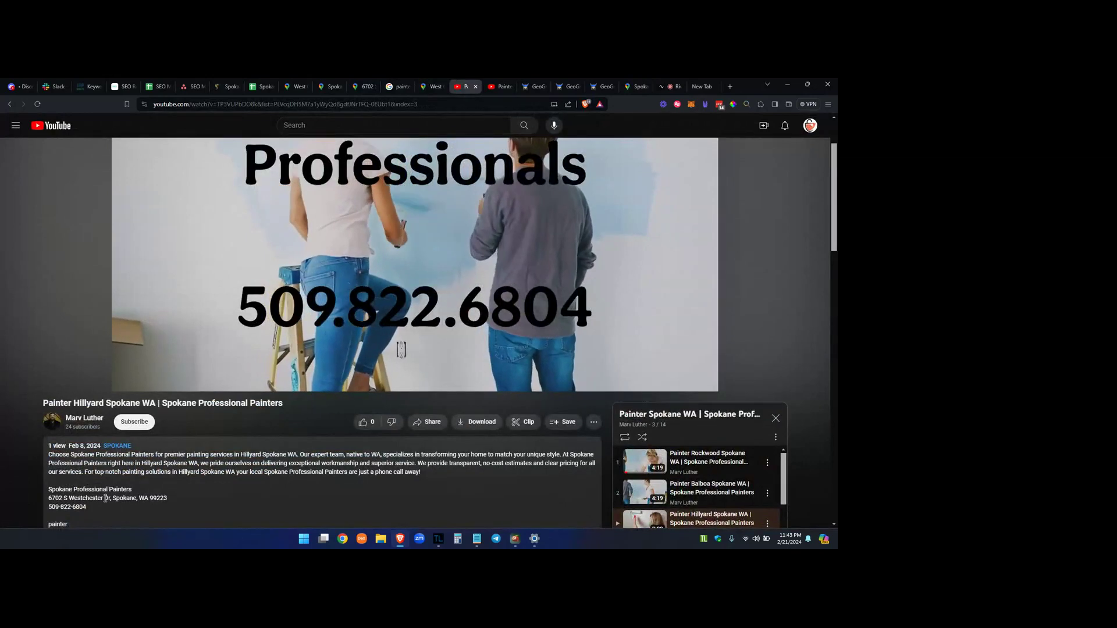
scroll(406, 431, down, 3)
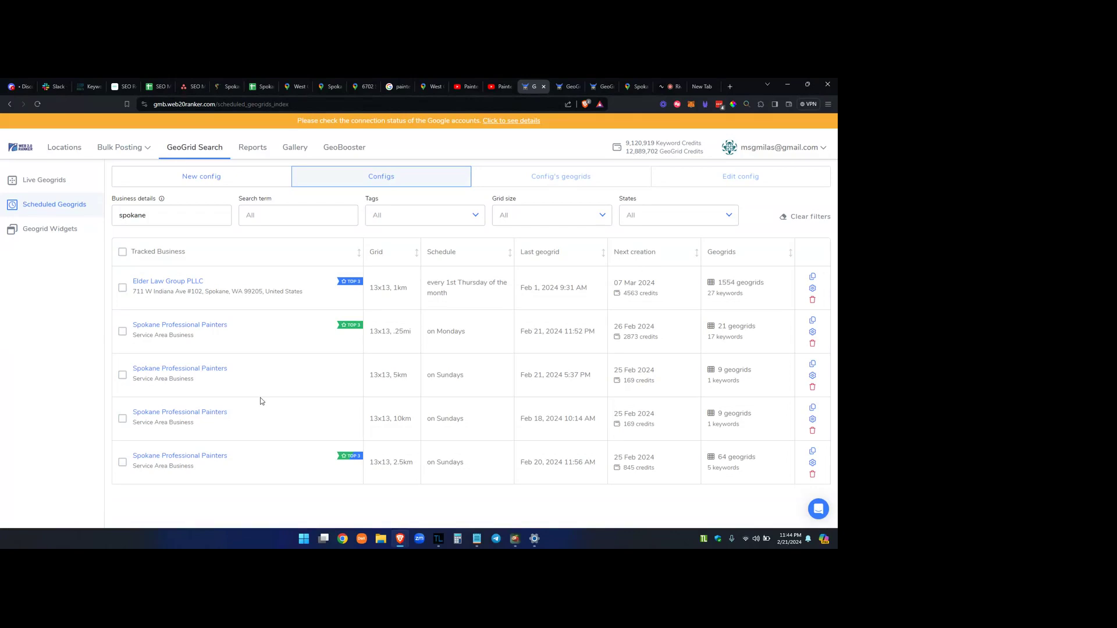
Open the 2.5 km Spokane Professional Painters config and view the Jan 29 12:41 PM and 7:31 PM geogrids.
click(567, 86)
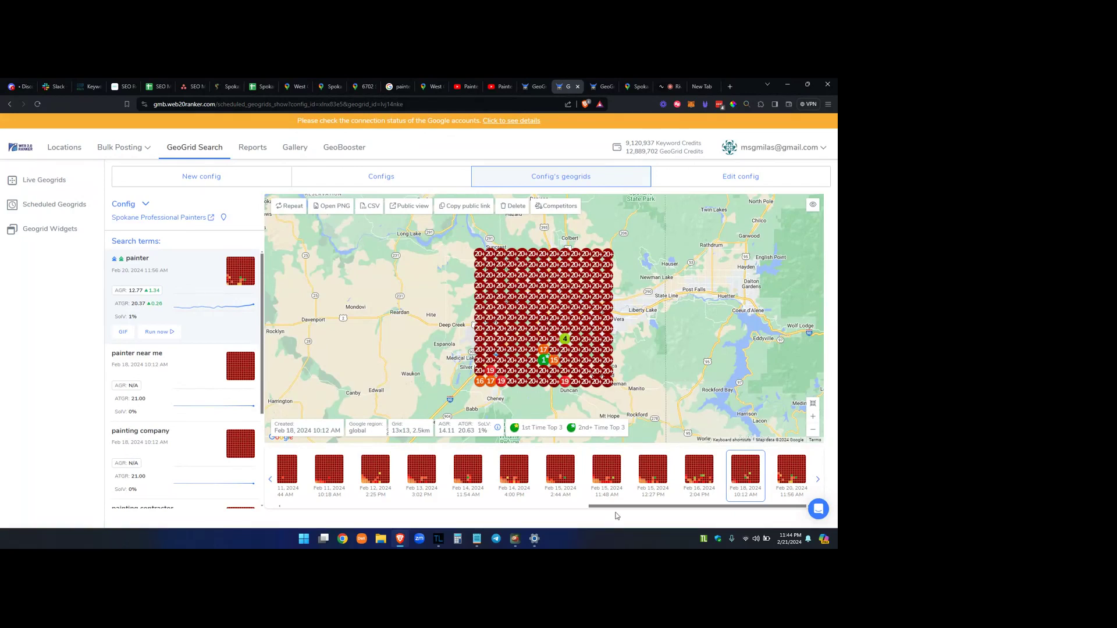
drag(618, 511, 296, 514)
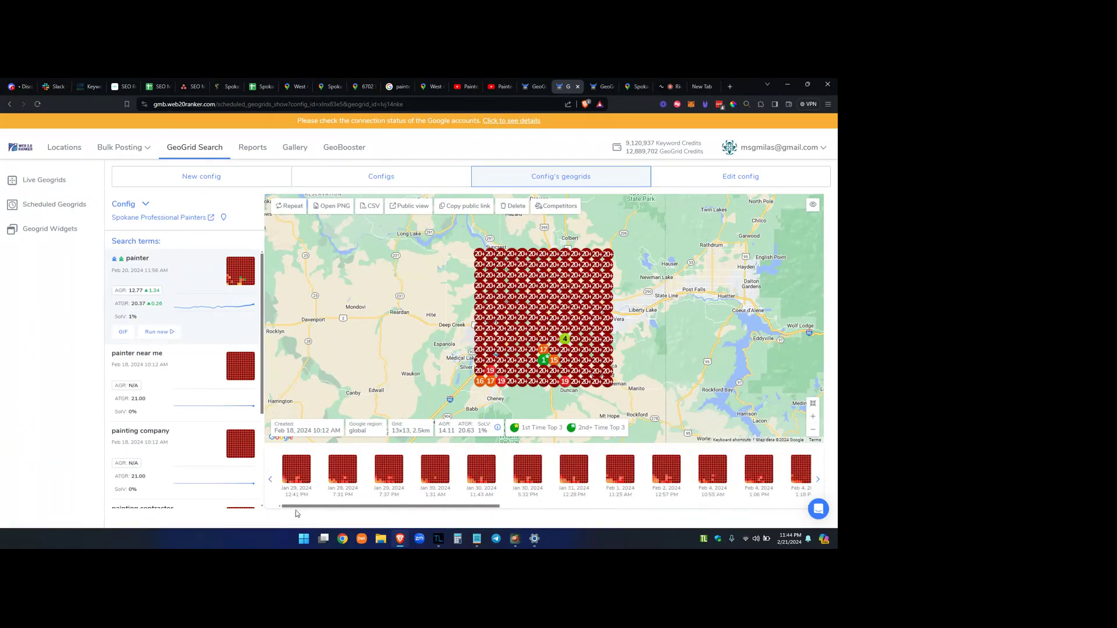
click(303, 473)
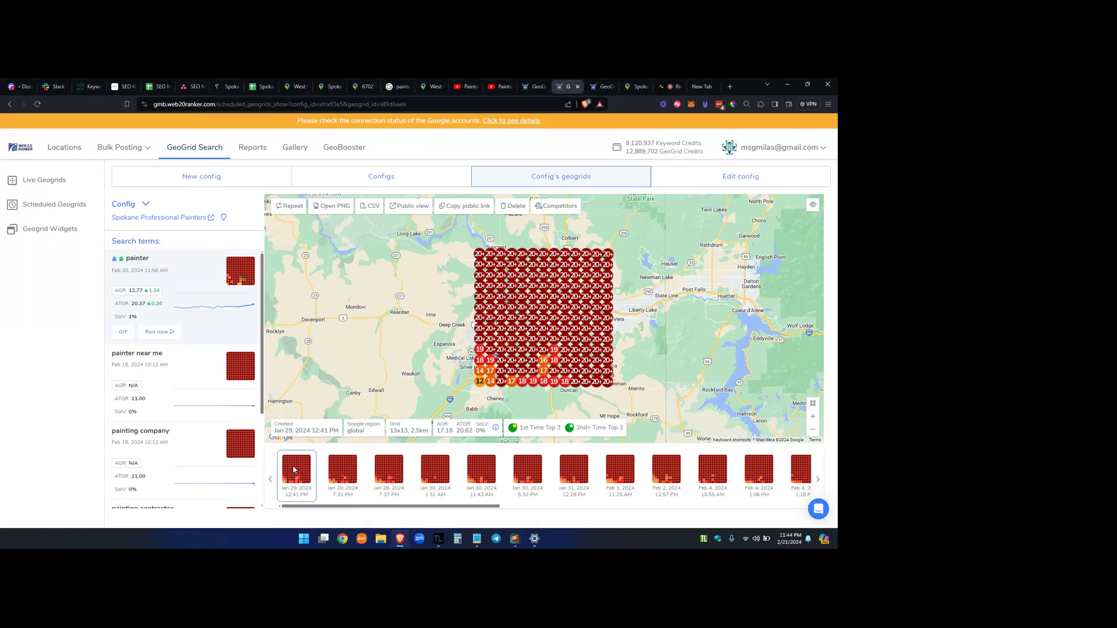
click(350, 479)
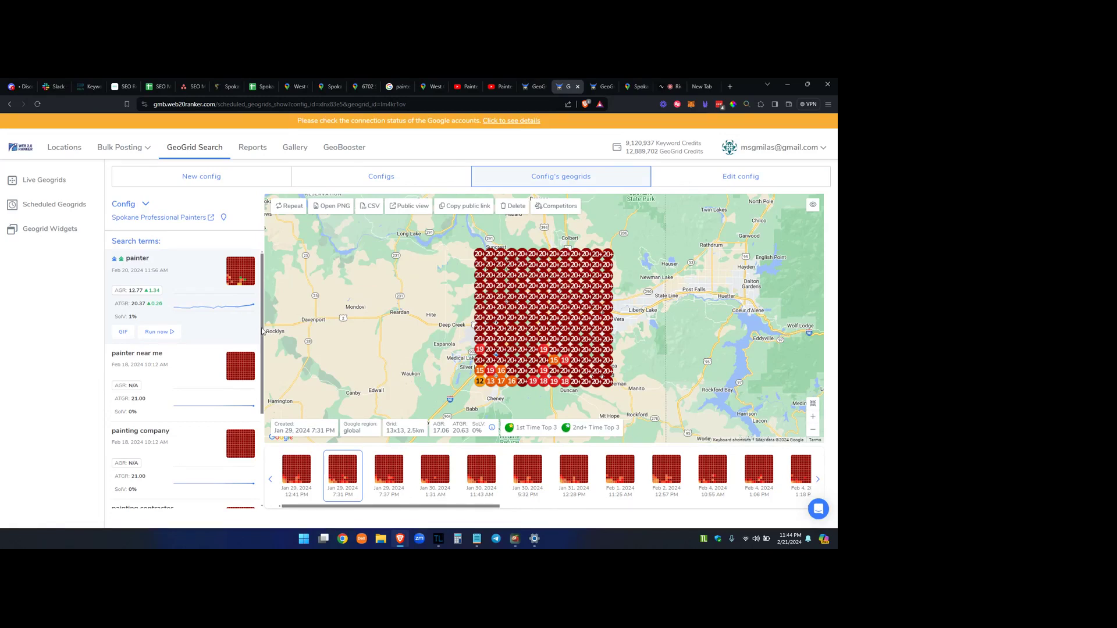
drag(262, 331, 230, 443)
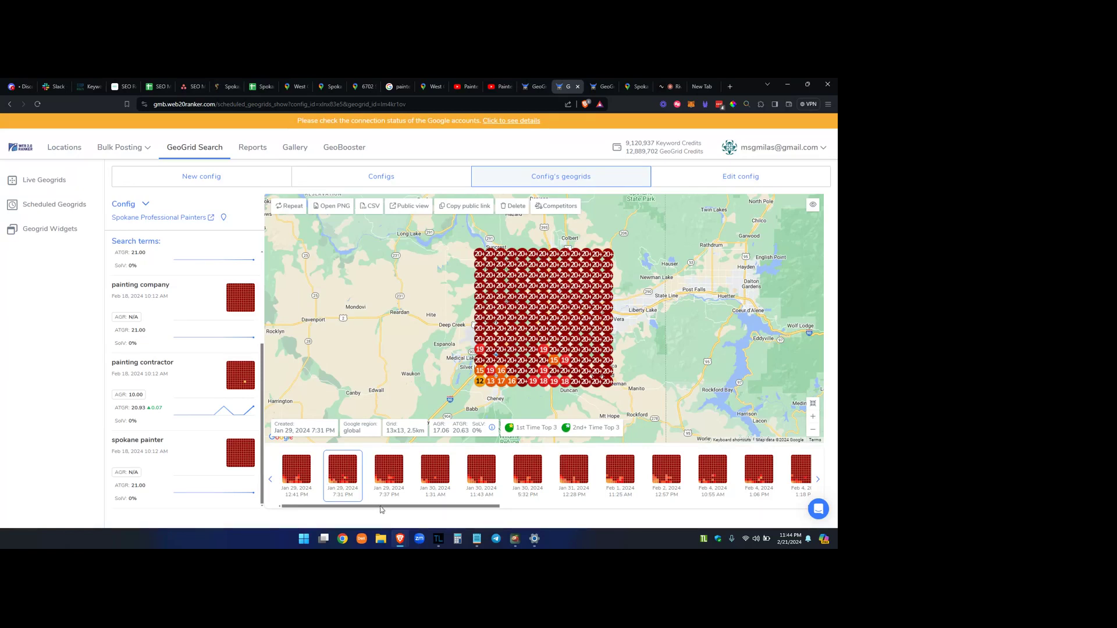
mouse_move(381, 510)
mouse_down()
mouse_move(491, 500)
mouse_move(465, 506)
mouse_up()
Step through the Jan 30 through Feb 4 painter geogrids, including Feb 2.
click(475, 472)
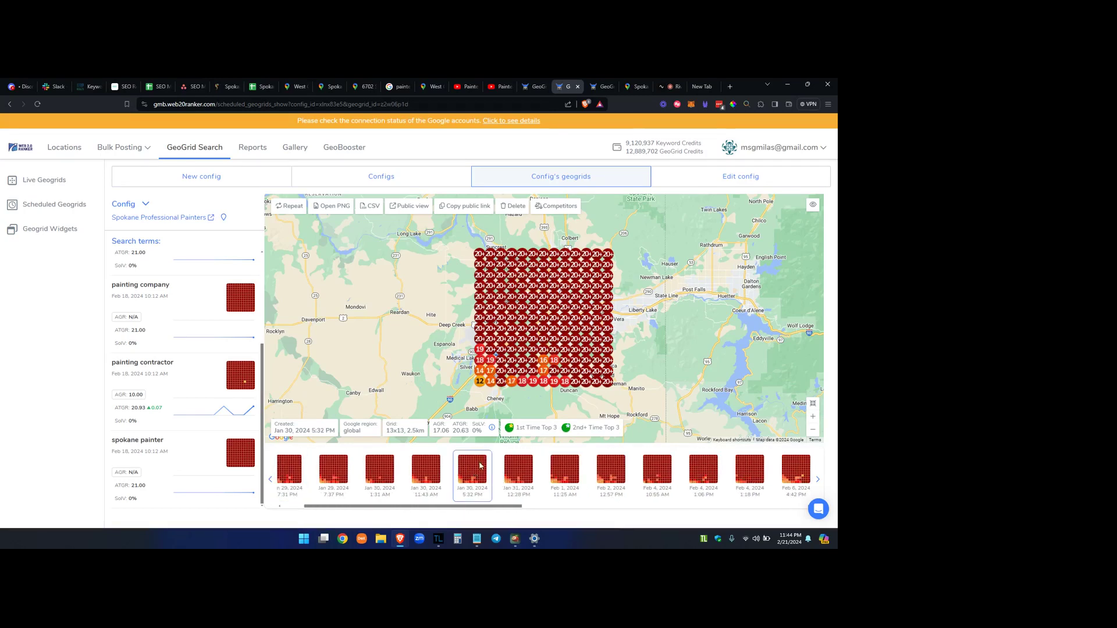
mouse_move(332, 510)
mouse_down()
mouse_move(270, 515)
mouse_move(620, 511)
mouse_up()
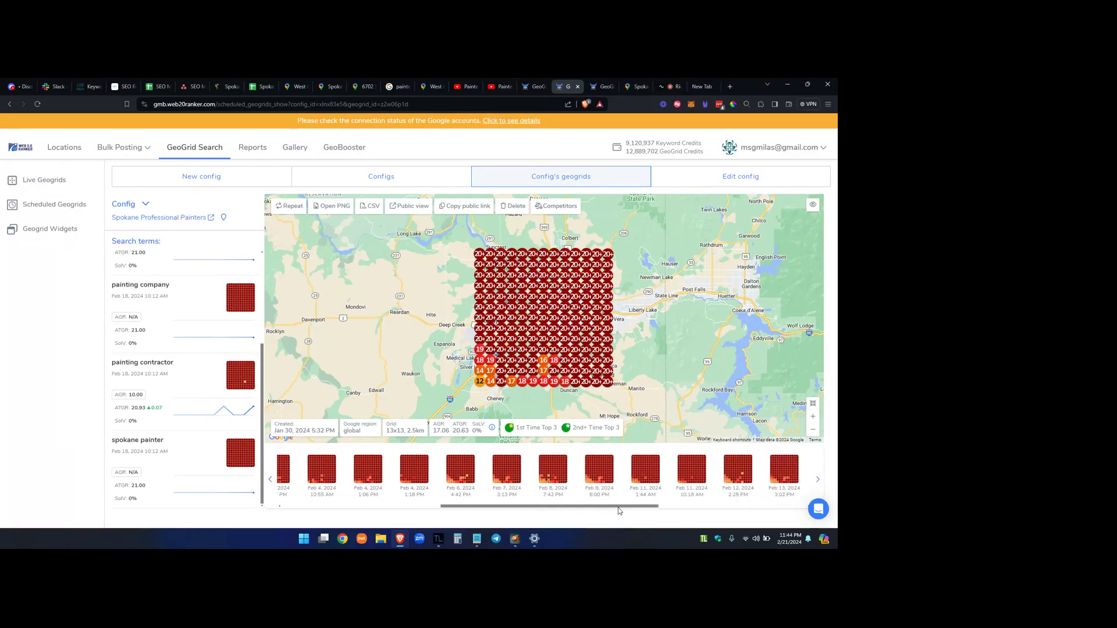
click(407, 477)
click(374, 477)
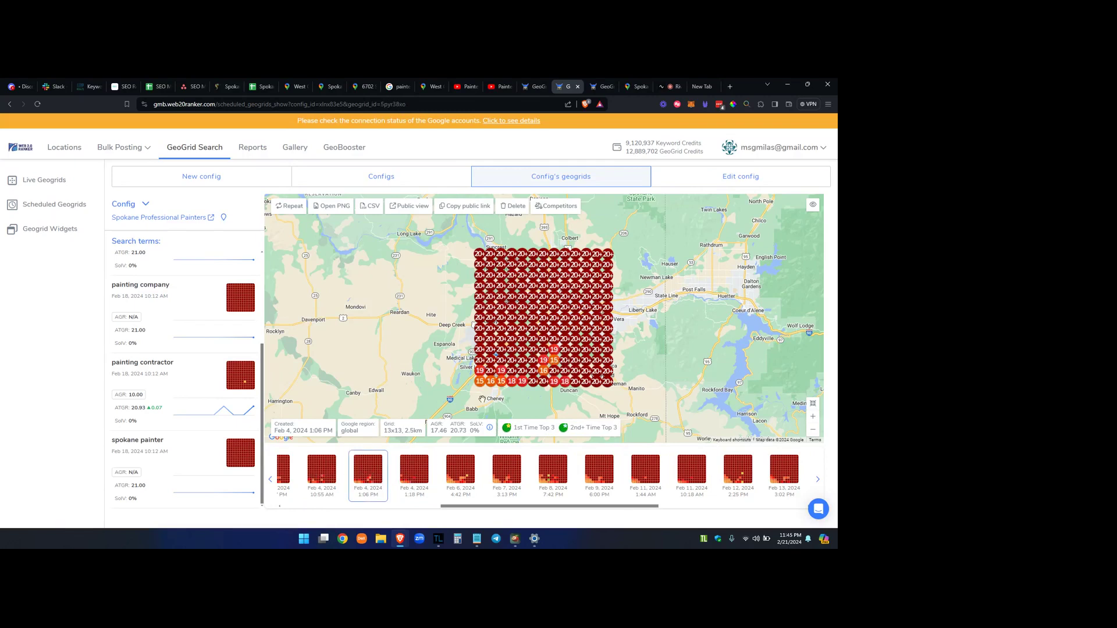
click(323, 472)
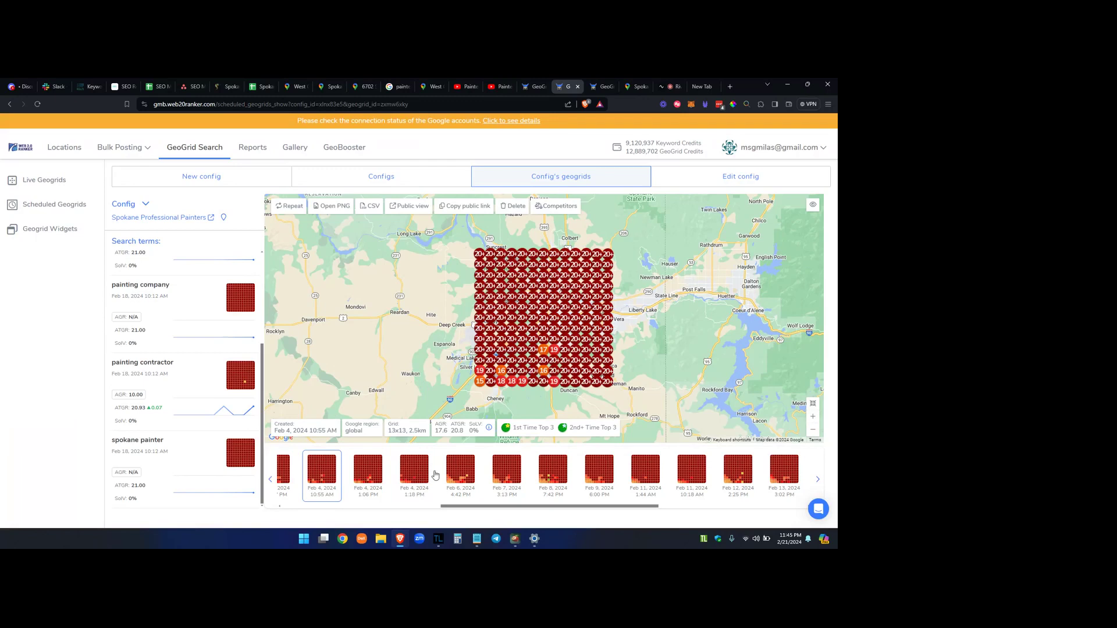
scroll(281, 478, left, 1)
click(320, 479)
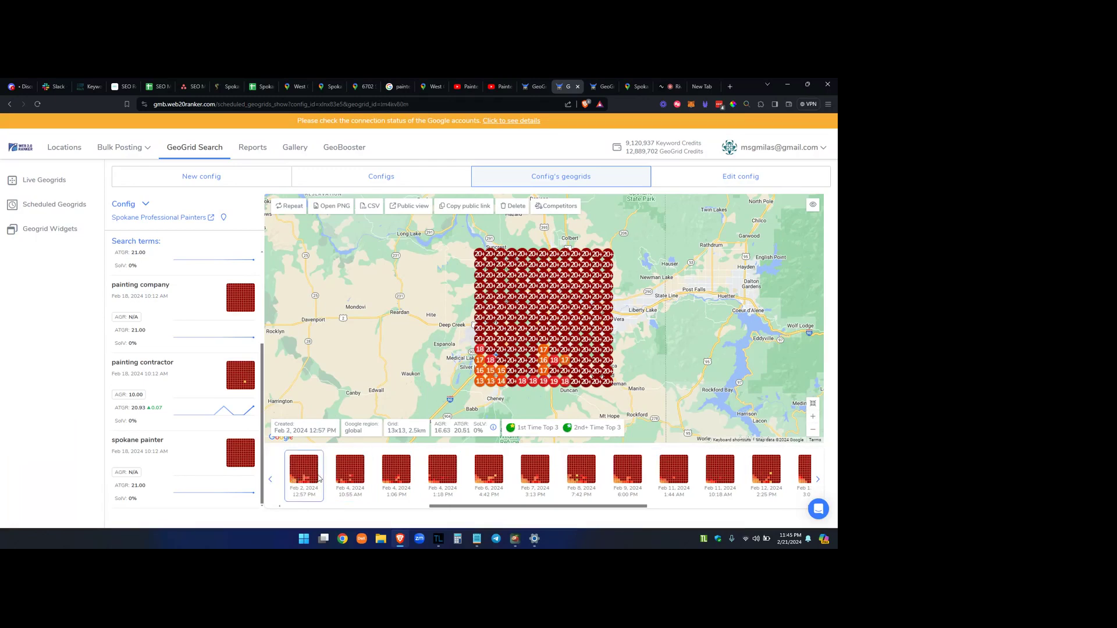
scroll(527, 510, left, 5)
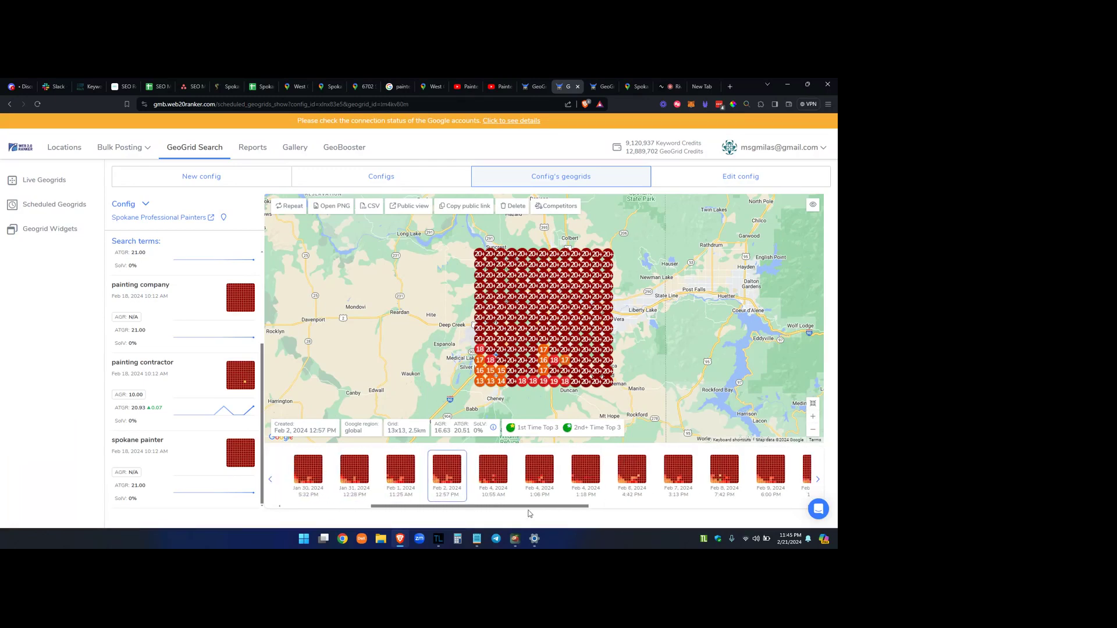
scroll(582, 509, right, 5)
View the Feb 6 through Feb 12 painter geogrids in the thumbnail strip.
click(501, 471)
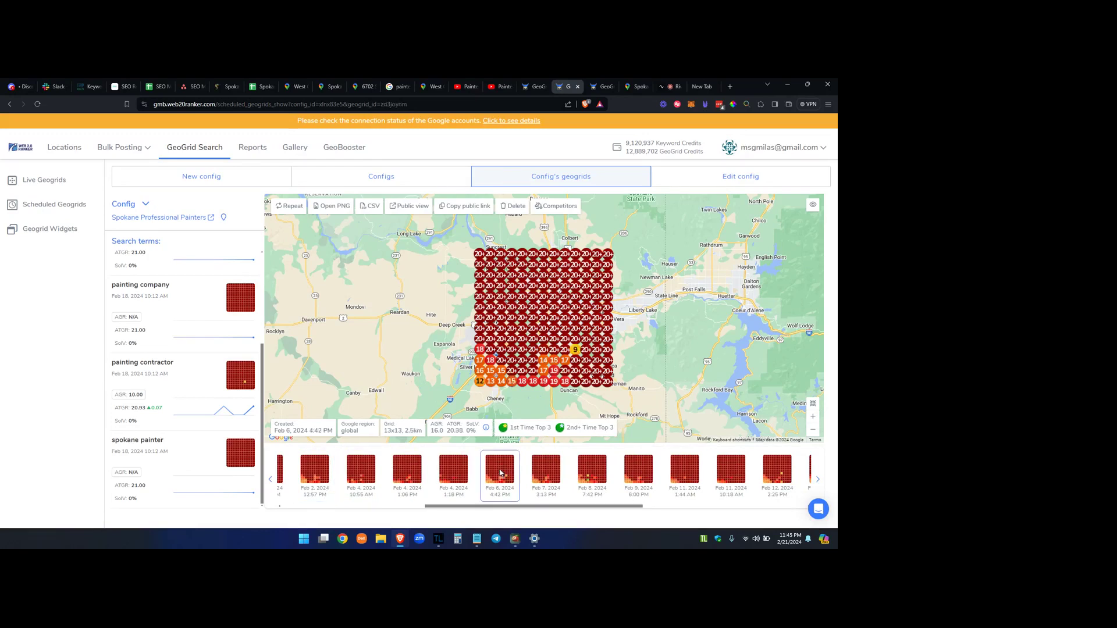
click(538, 472)
click(593, 475)
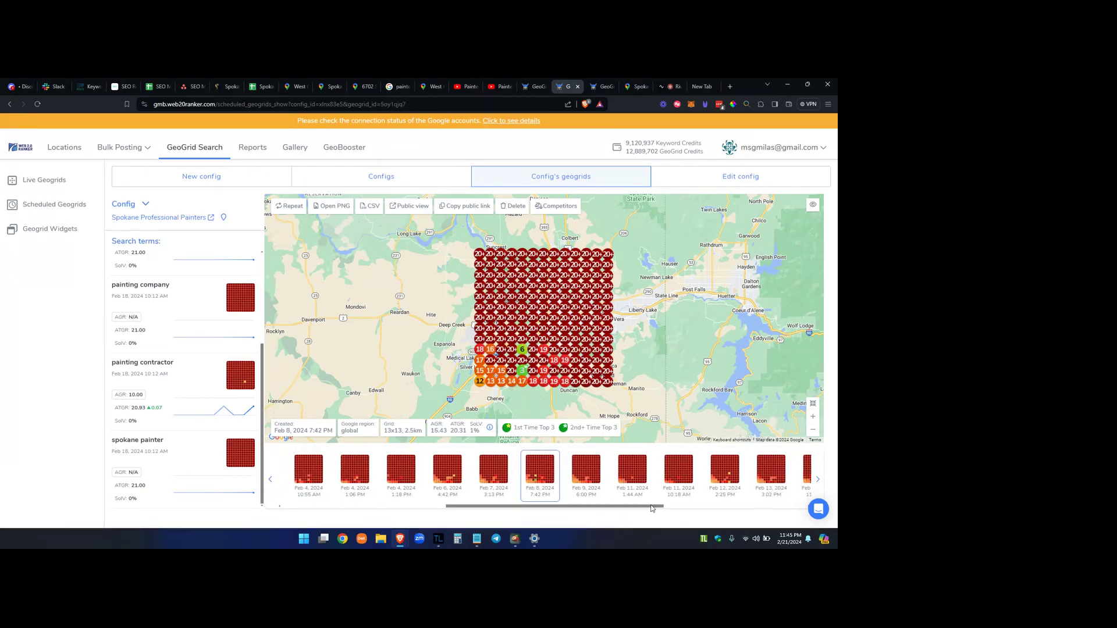
scroll(605, 474, right, 2)
click(604, 470)
click(648, 477)
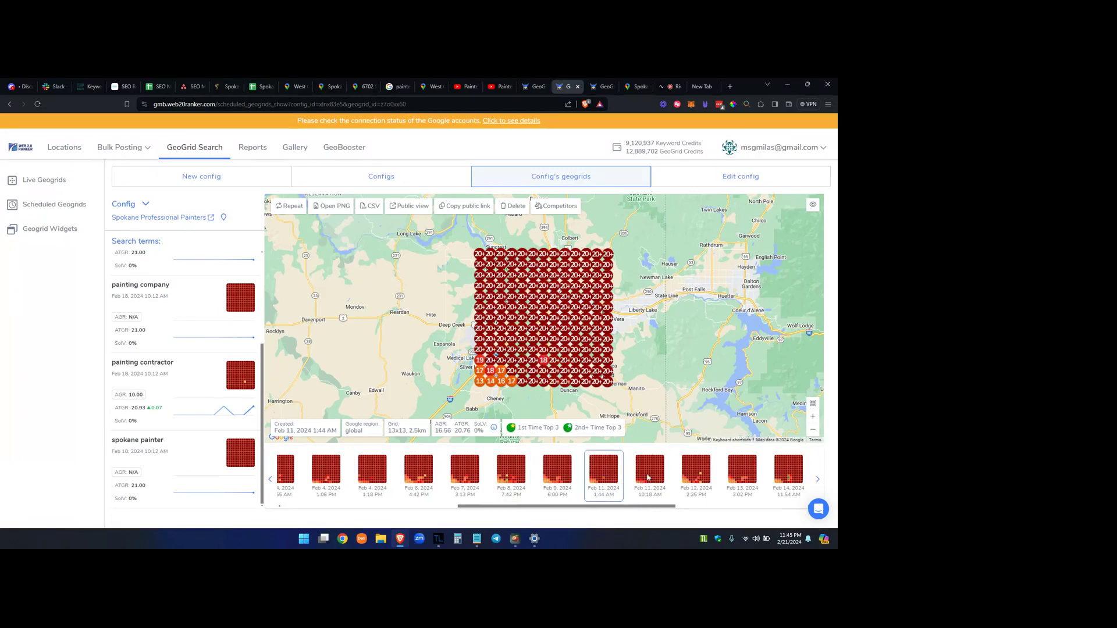
click(694, 475)
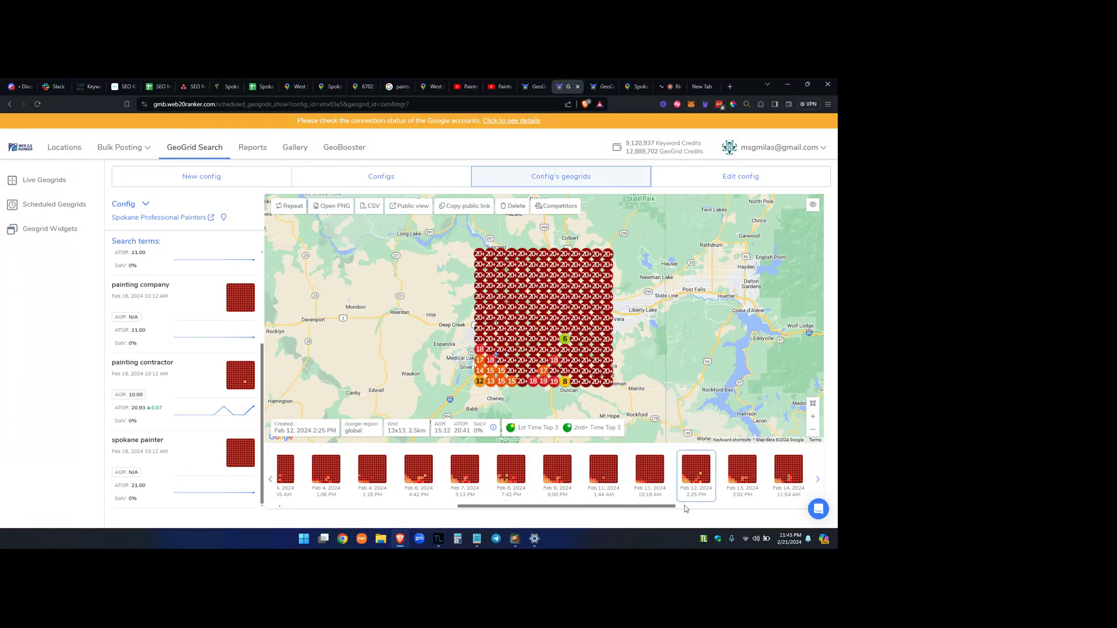
drag(666, 507, 732, 508)
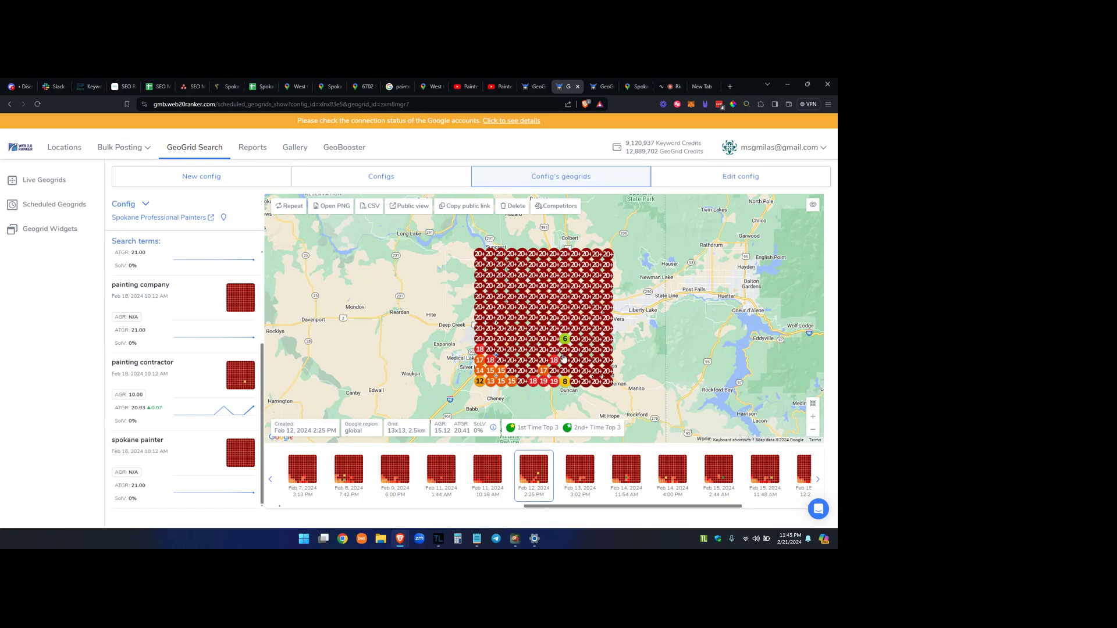
scroll(563, 354, up, 1)
scroll(563, 356, up, 1)
scroll(579, 352, down, 1)
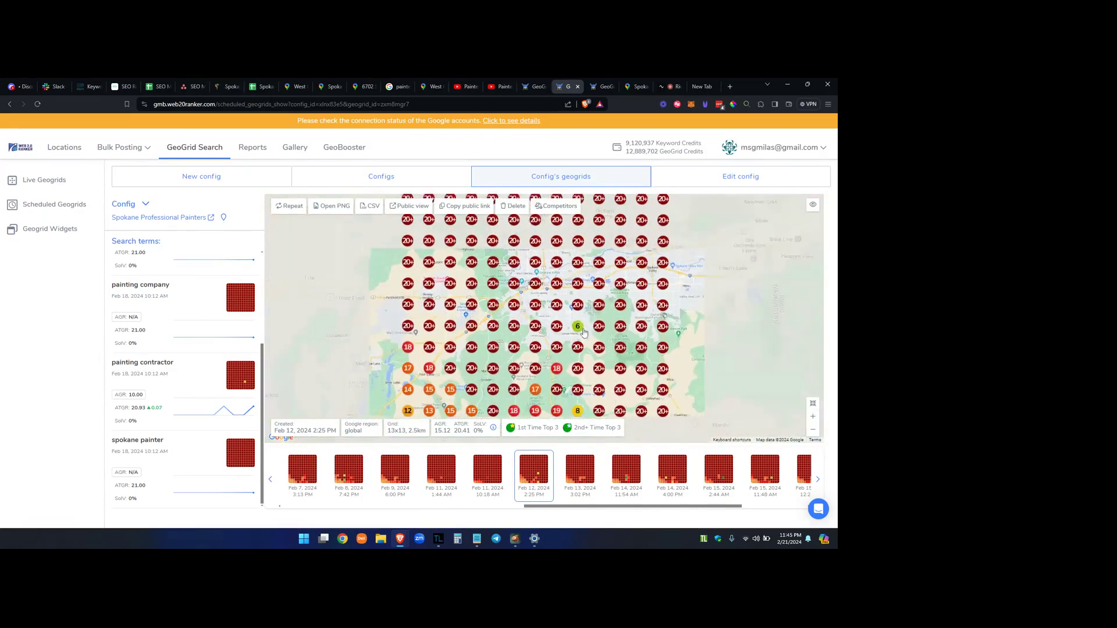
View the Feb 15 through Feb 20 painter grids, then switch to the painting contractor keyword.
click(716, 474)
click(764, 475)
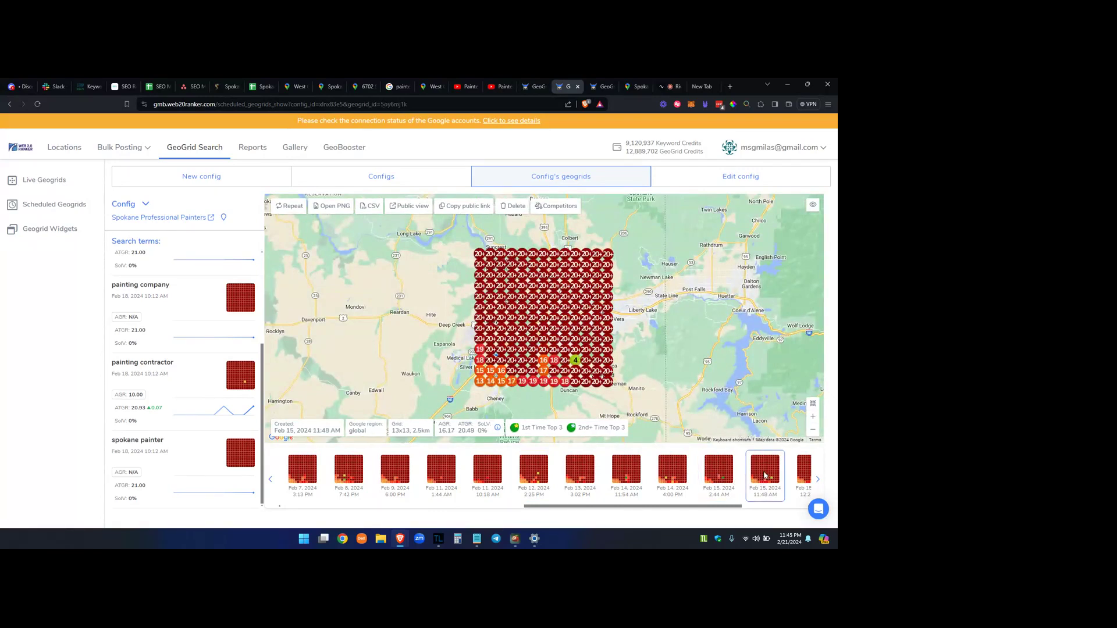
drag(725, 508, 777, 507)
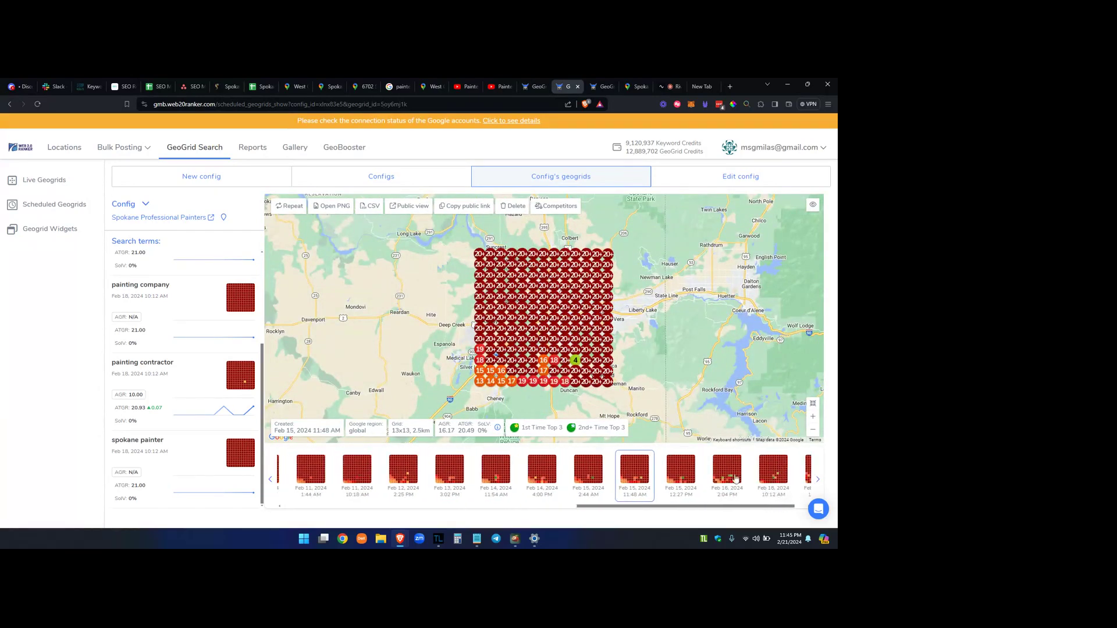
click(688, 472)
click(726, 473)
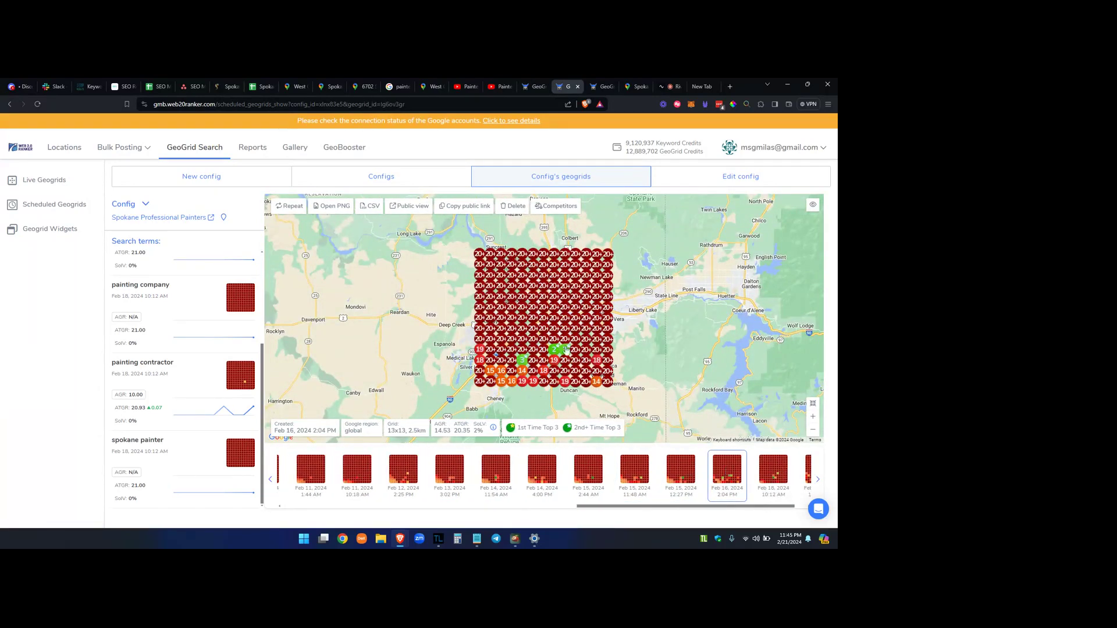
click(762, 476)
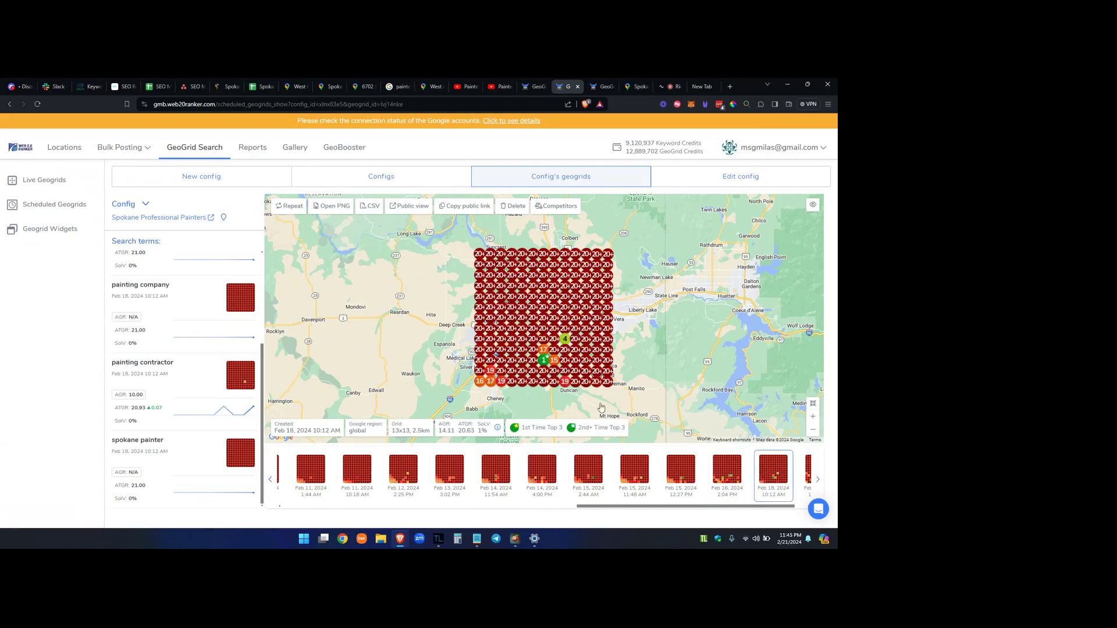
scroll(710, 510, right, 1)
click(787, 467)
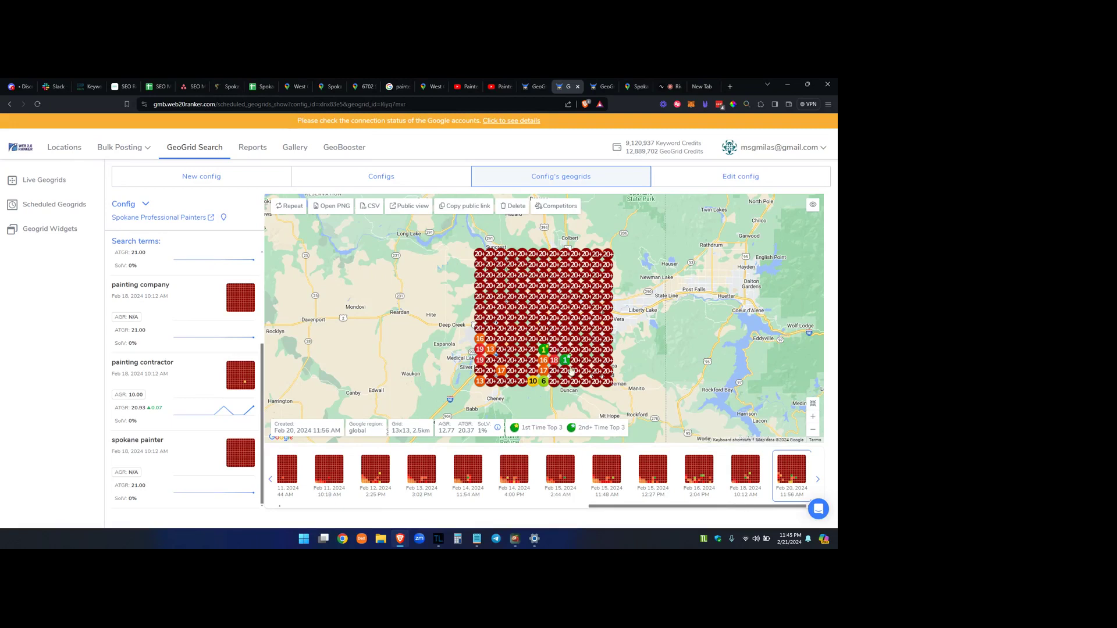
click(181, 376)
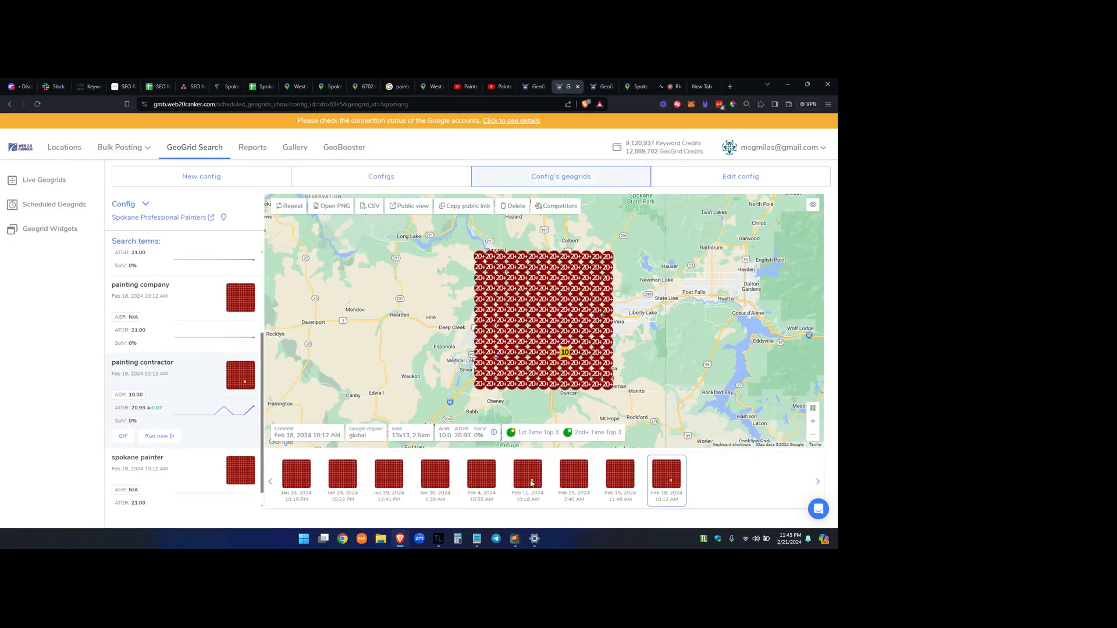
Show the Feb 11 painting contractor grid and zoom into its rank-10 marker.
click(530, 482)
click(670, 477)
click(530, 482)
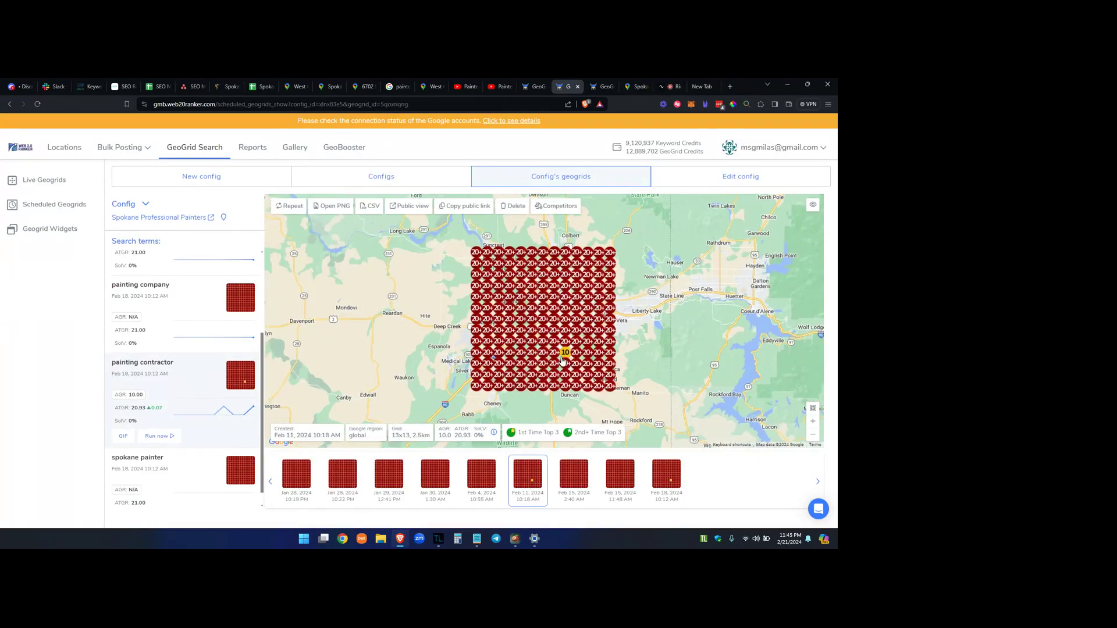
scroll(564, 352, up, 2)
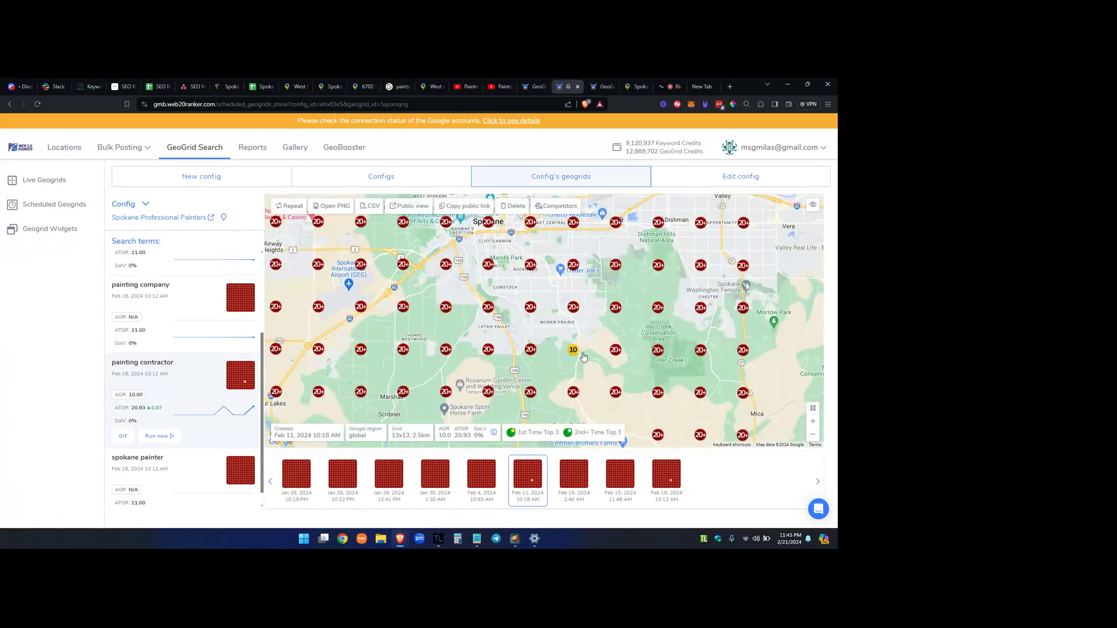
scroll(579, 354, up, 1)
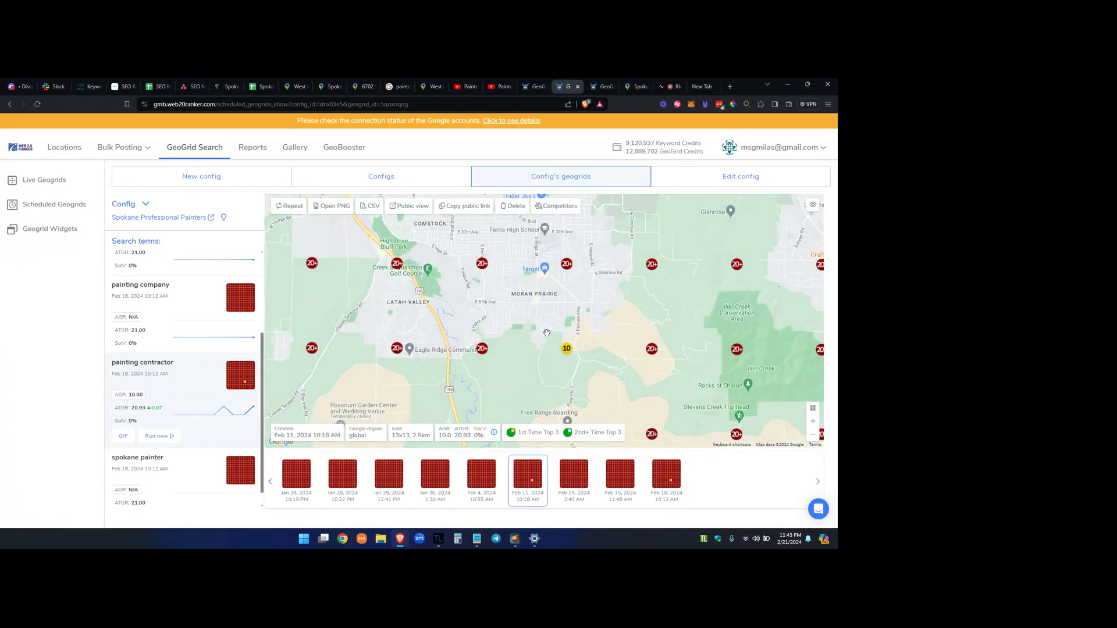
scroll(547, 334, up, 1)
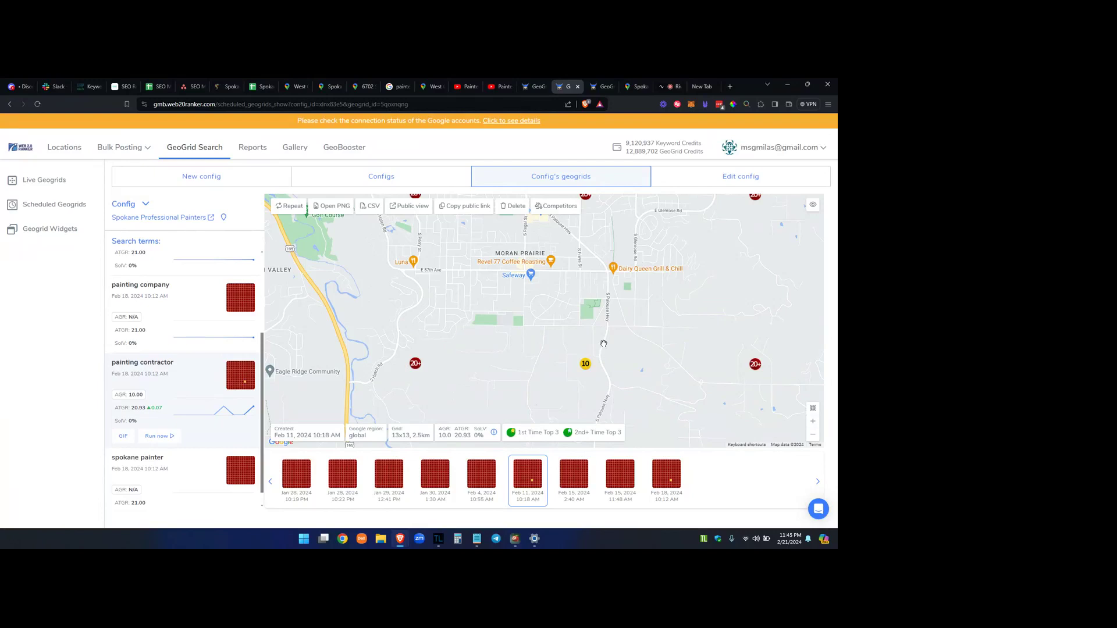
Pan around the rank-10 point near Moran Prairie, then zoom back out slightly.
drag(460, 300, 658, 355)
scroll(602, 279, down, 1)
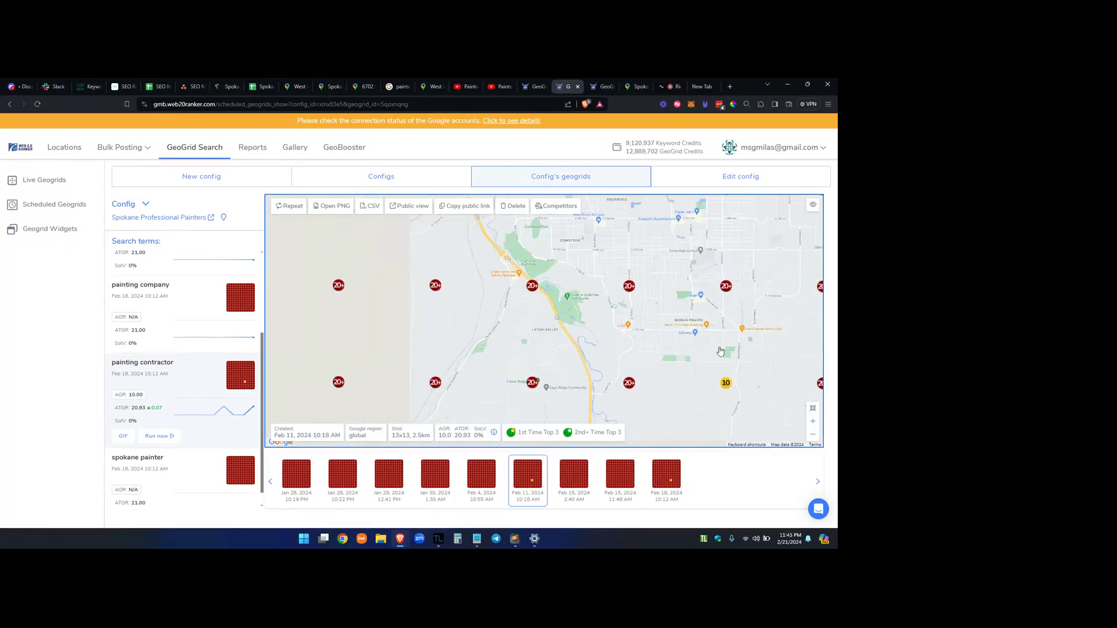
click(602, 280)
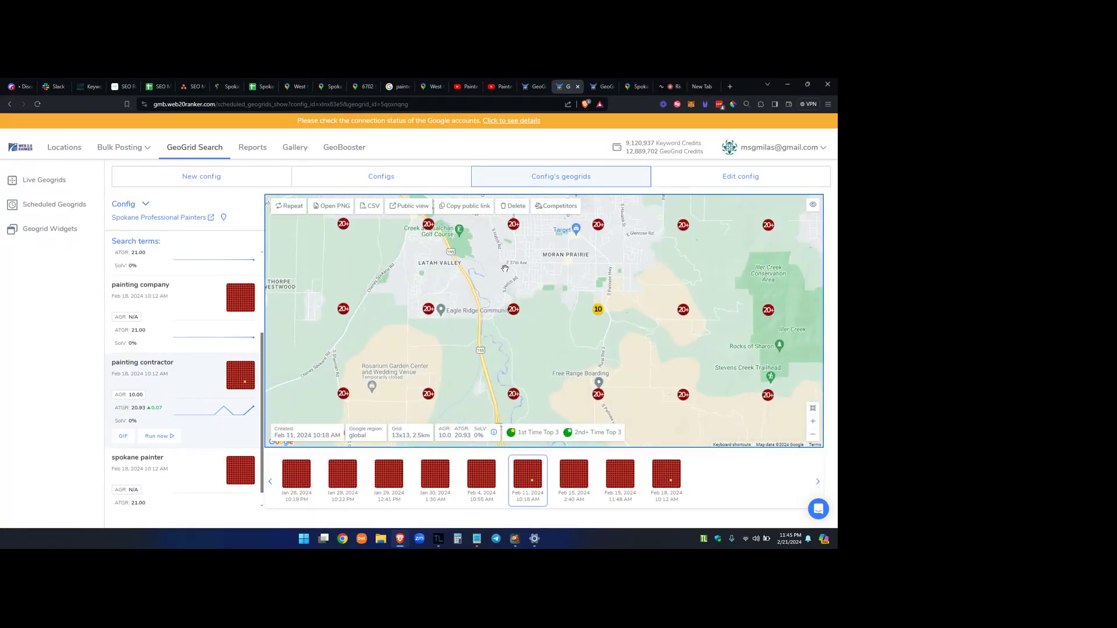
drag(505, 269, 563, 319)
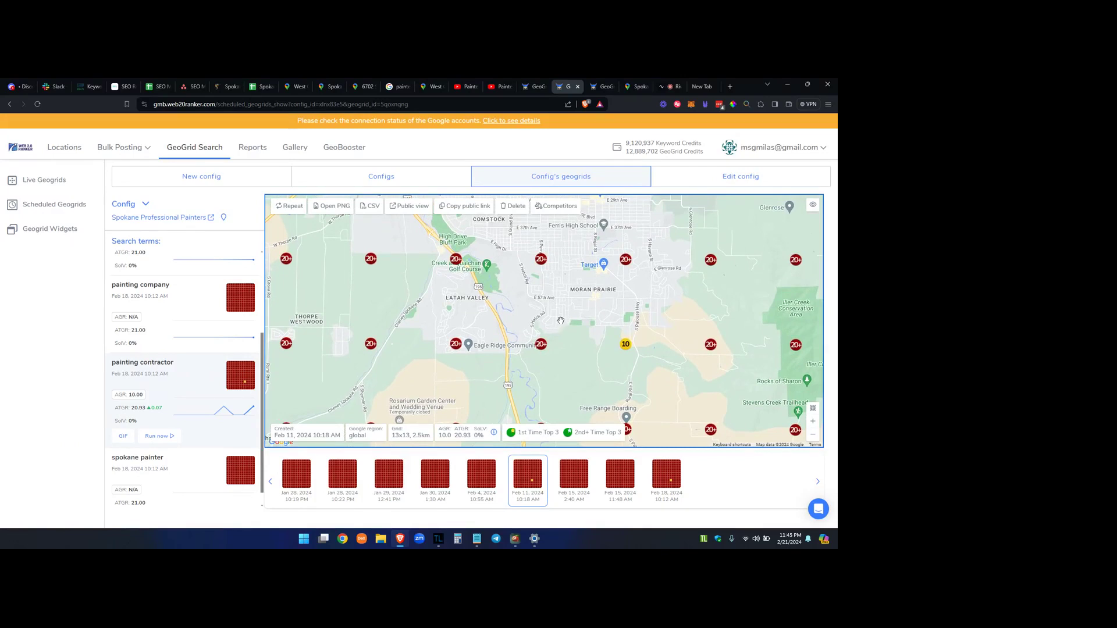
scroll(560, 325, up, 1)
scroll(564, 296, up, 1)
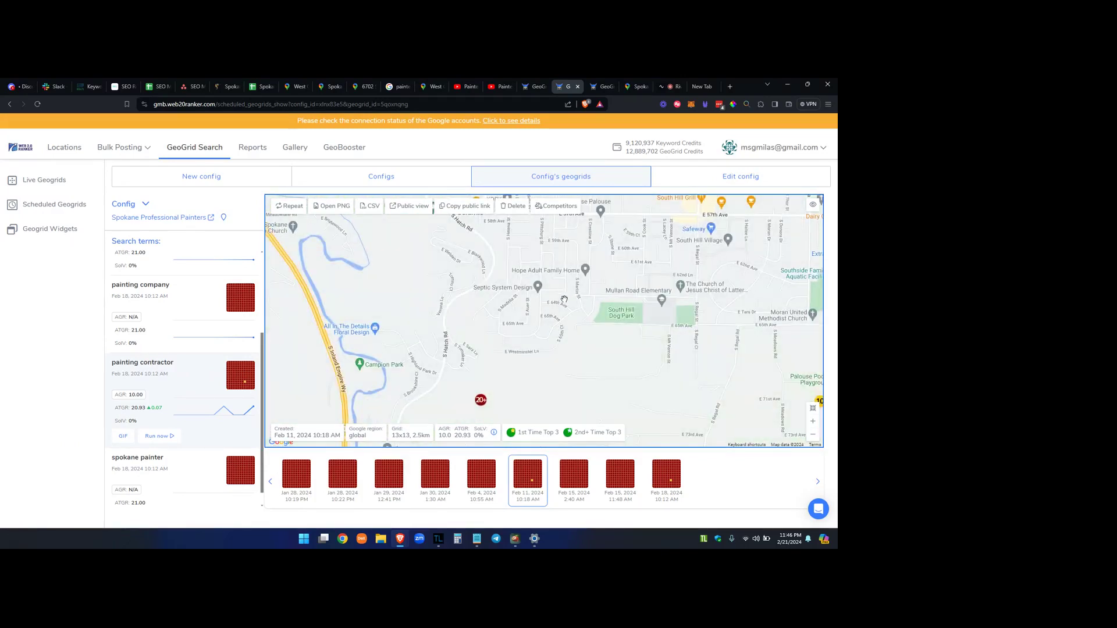
scroll(594, 341, down, 1)
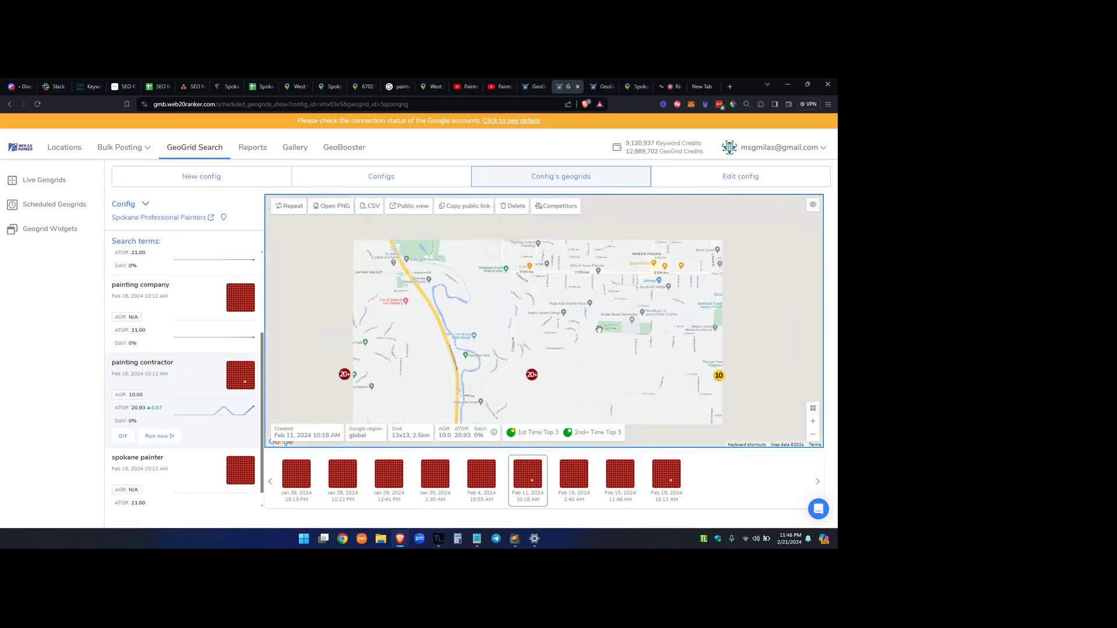
scroll(596, 349, down, 1)
scroll(593, 384, down, 2)
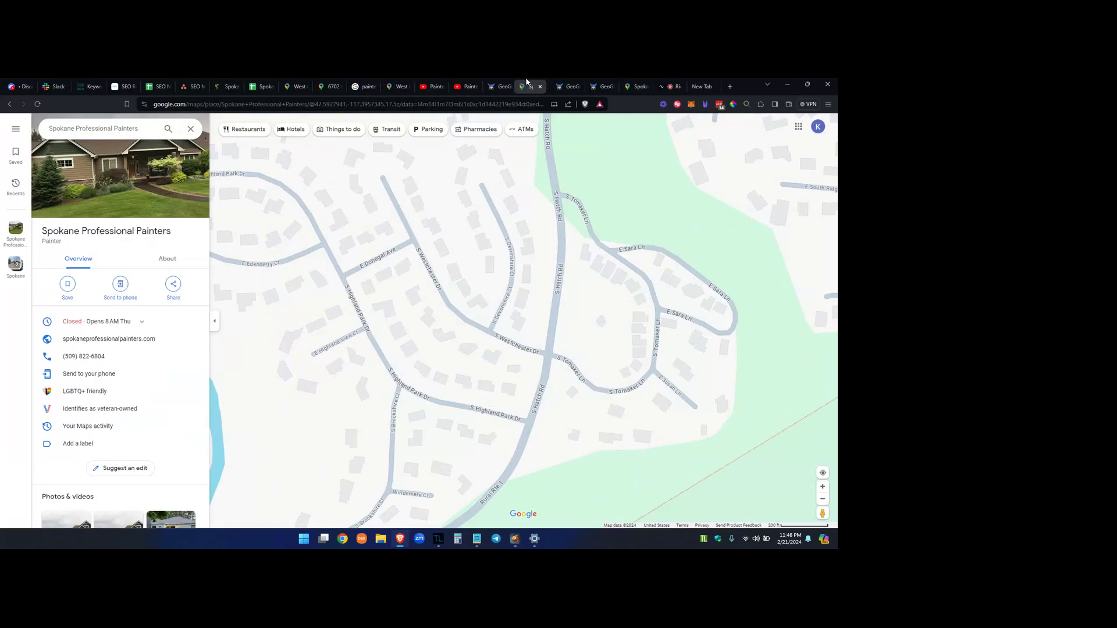
Zoom the Spokane Professional Painters map out to the Latah Valley and Moran Prairie area.
scroll(559, 287, down, 3)
scroll(541, 292, down, 4)
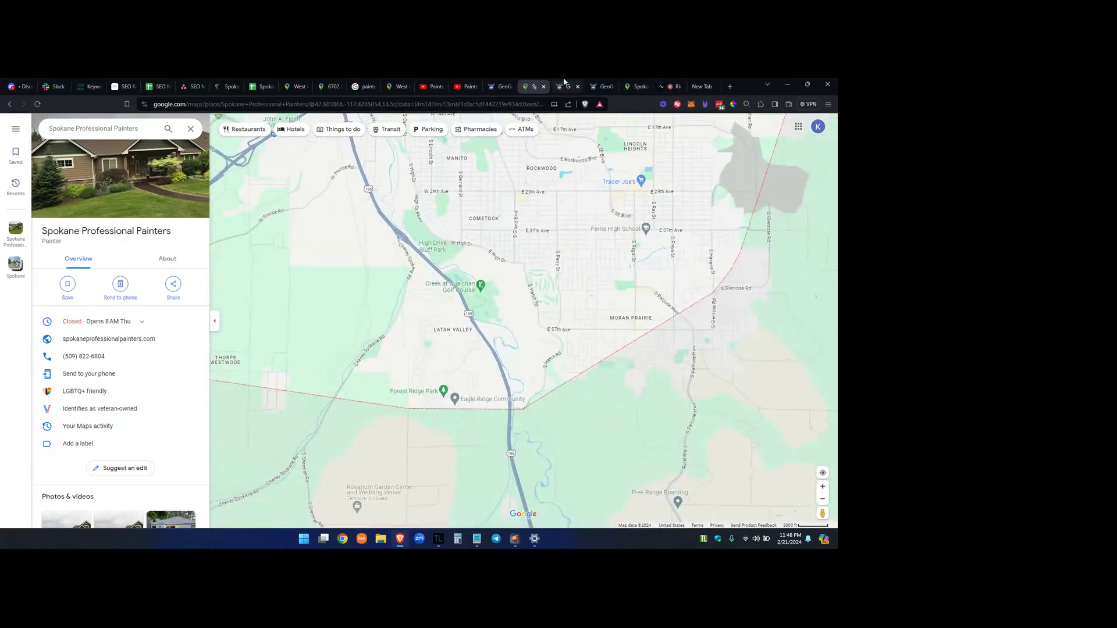
Return to the GeoGrid report and zoom the Feb 11 painting contractor grid in and out.
click(565, 87)
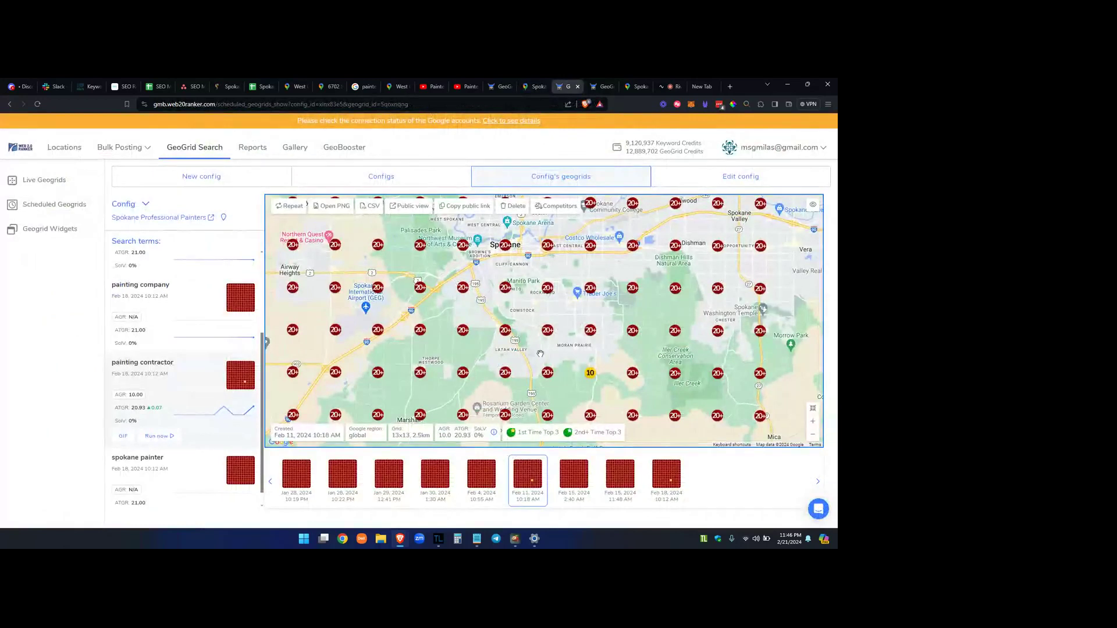
scroll(540, 354, up, 2)
scroll(542, 361, up, 2)
scroll(546, 375, up, 1)
scroll(549, 385, up, 1)
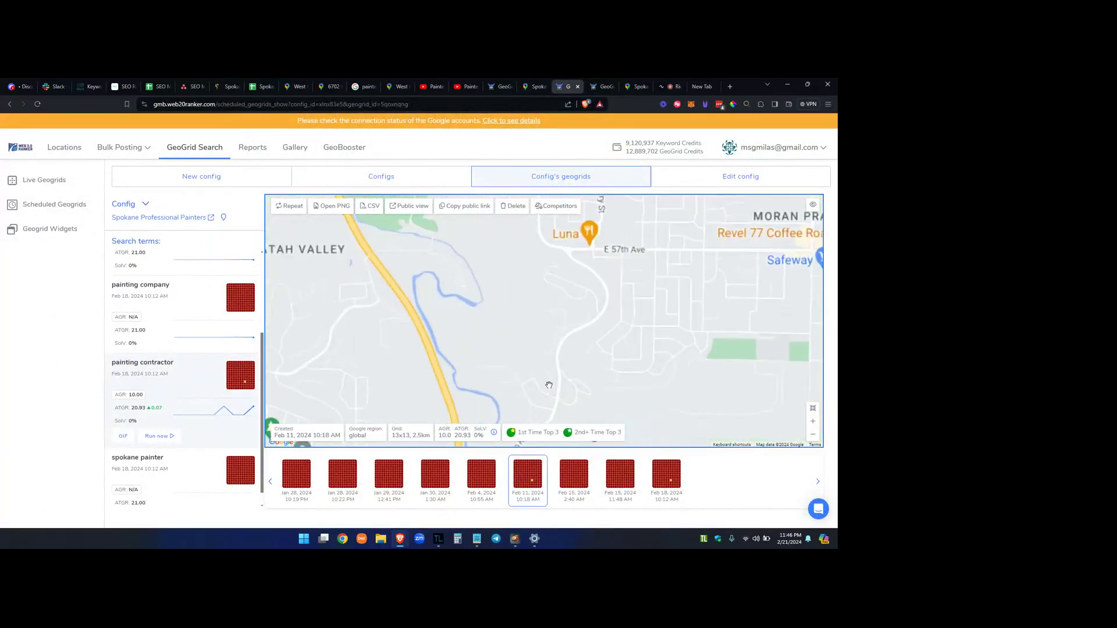
scroll(542, 388, down, 3)
scroll(541, 389, down, 2)
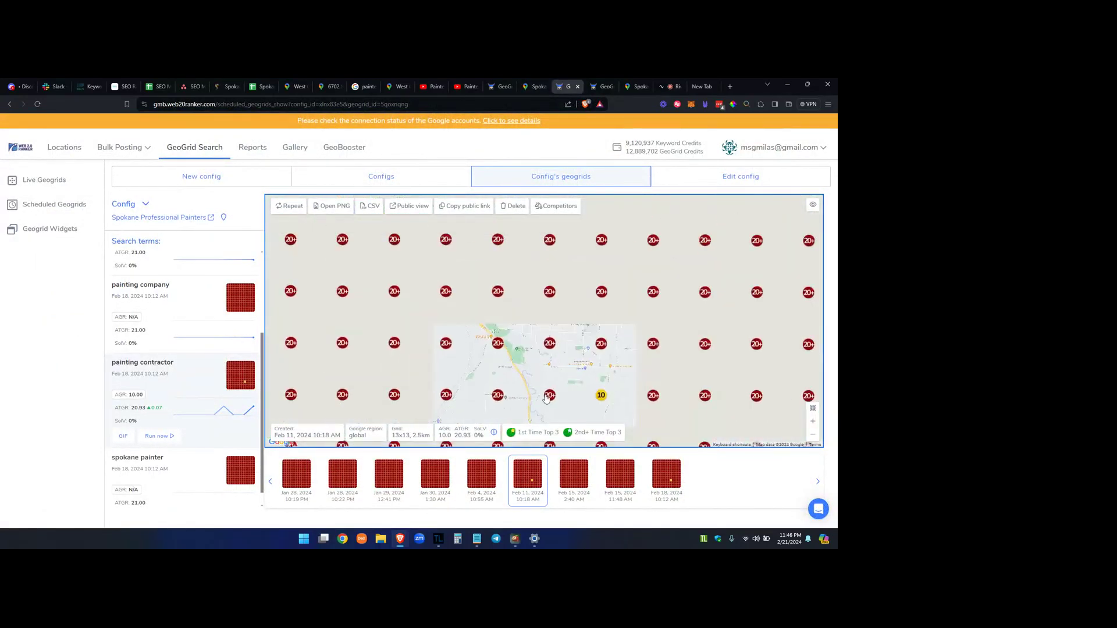
scroll(541, 390, down, 1)
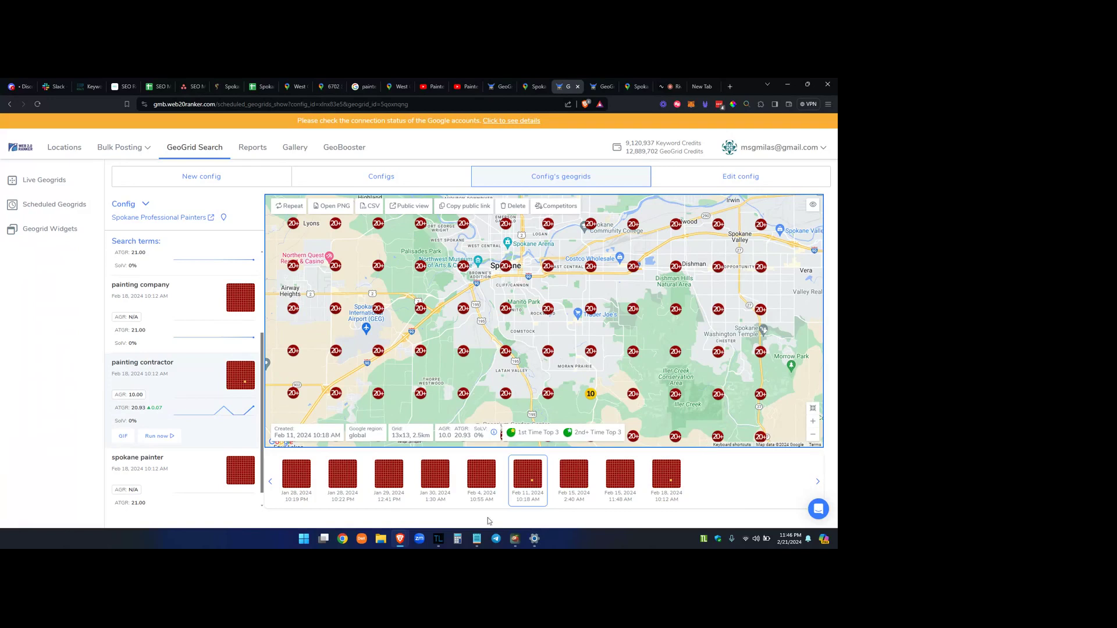
Step through the January grids, from Jan 28 10:19 PM to Jan 30 1:30 AM.
click(294, 482)
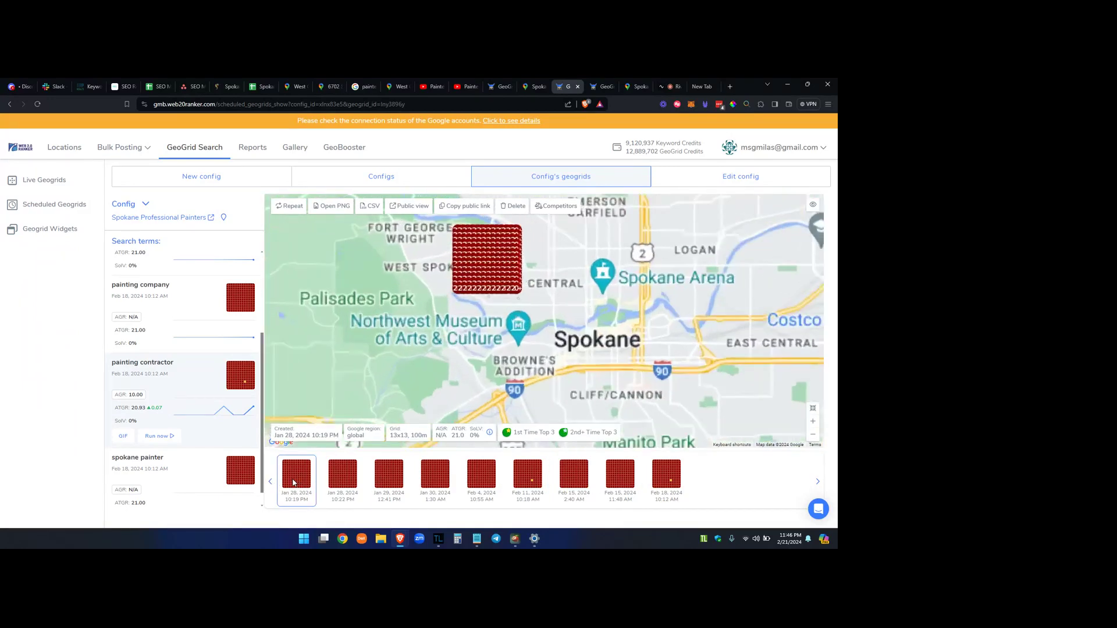
click(342, 483)
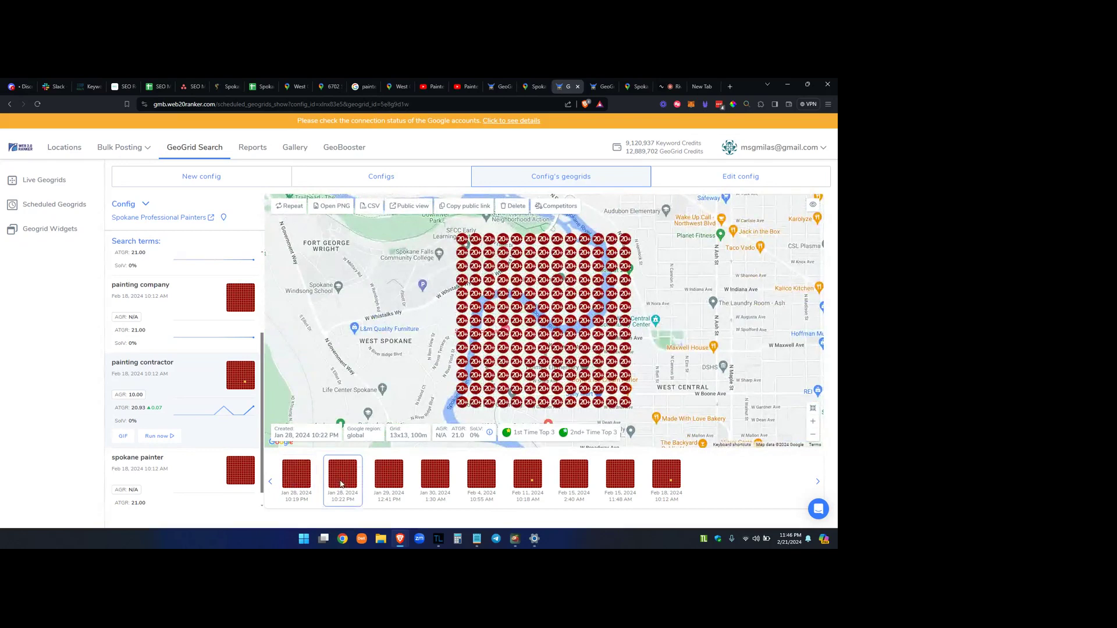
click(404, 485)
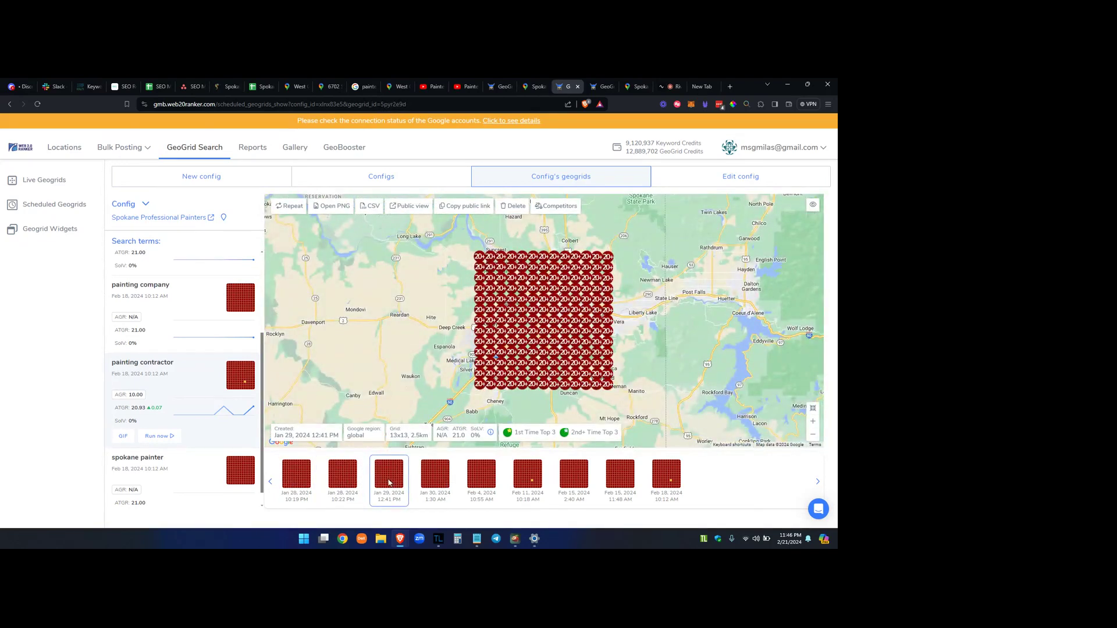
click(436, 482)
Step through the February grids to Feb 18 10:12 AM, then show the spokane painter keyword.
click(487, 481)
click(531, 479)
click(572, 481)
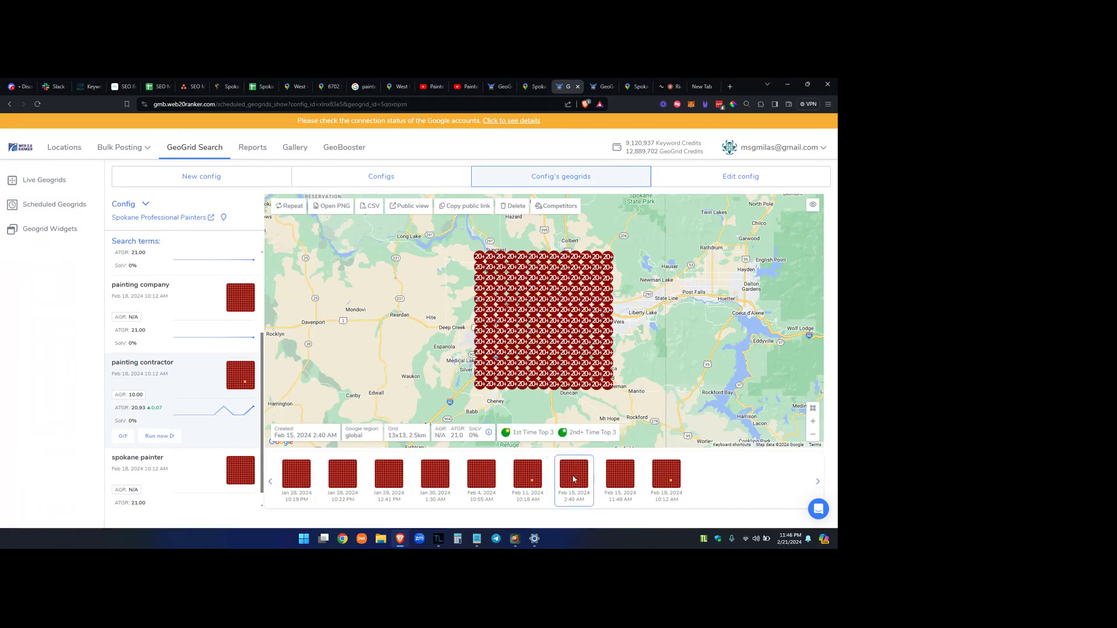
click(612, 482)
click(665, 483)
click(163, 478)
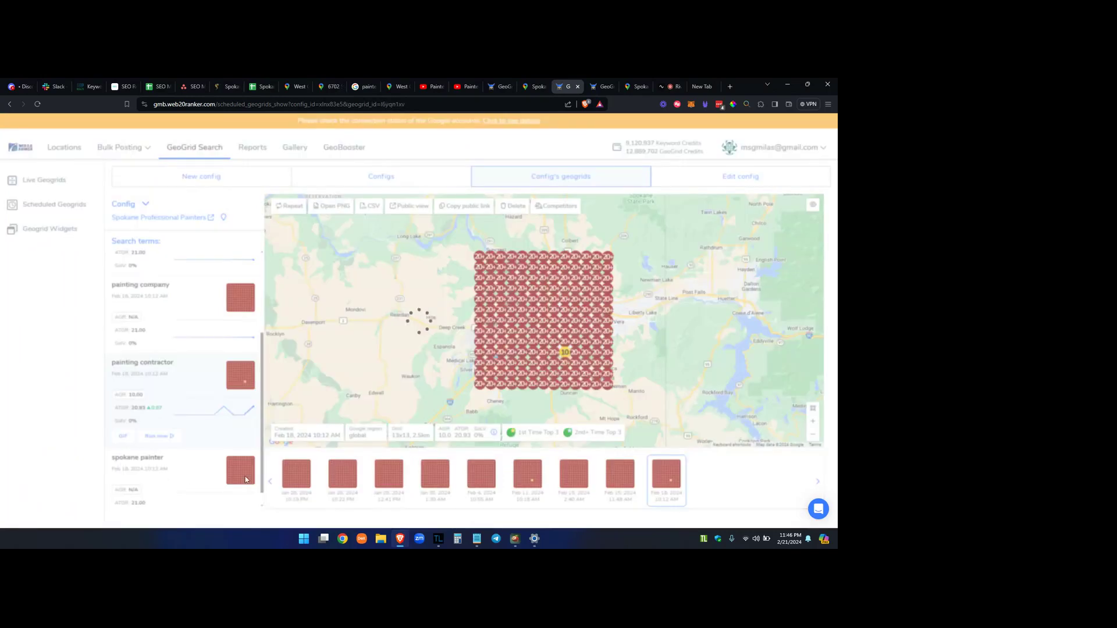
scroll(262, 287, up, 1)
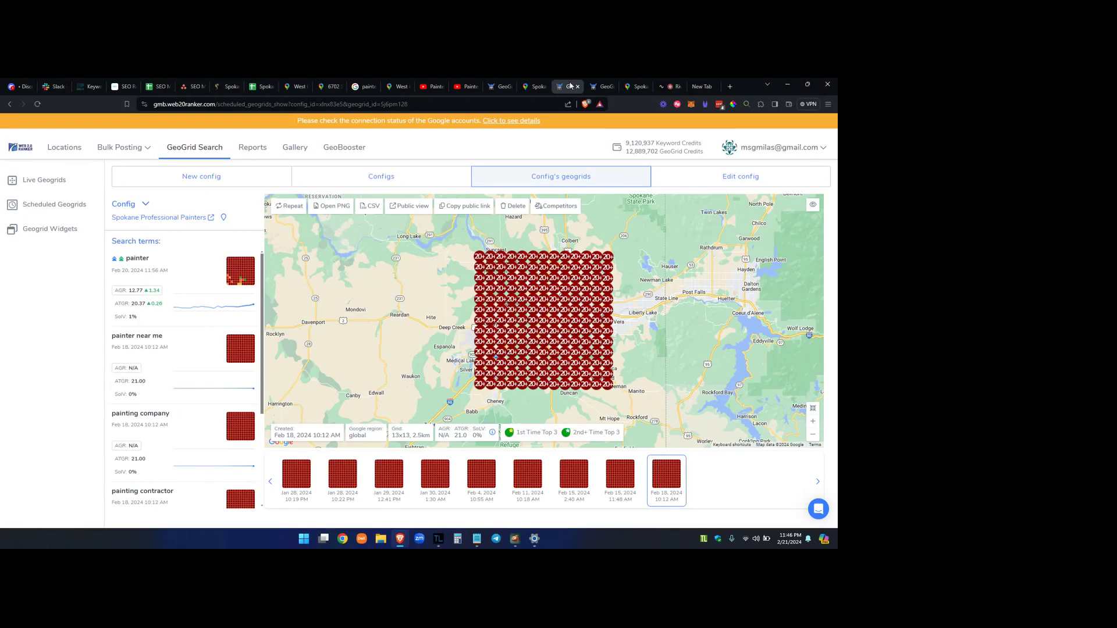
click(499, 86)
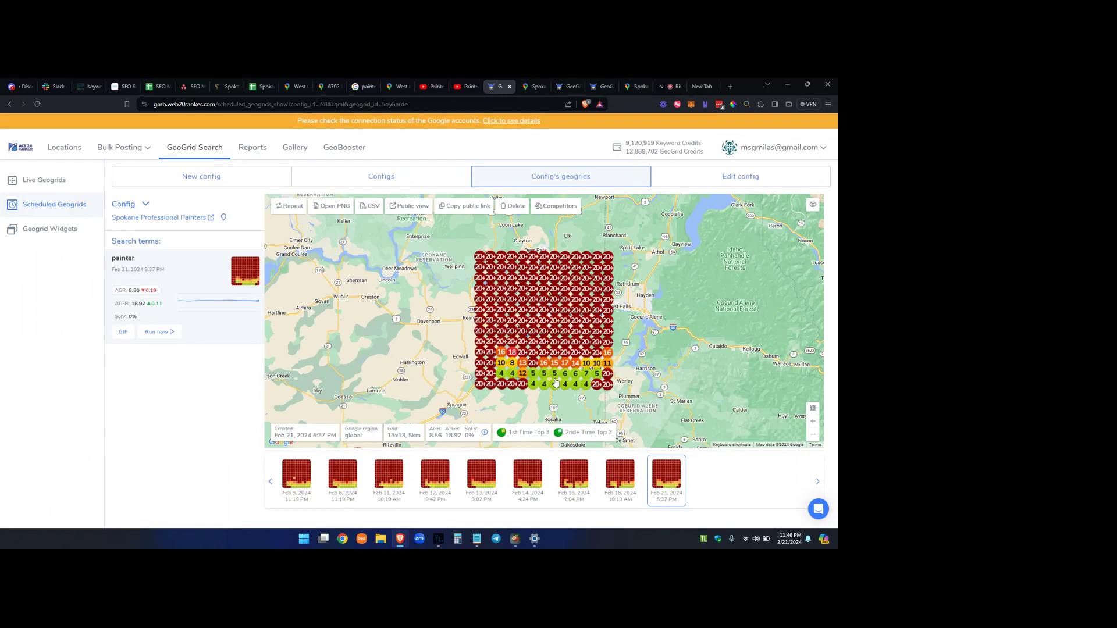
scroll(554, 378, up, 1)
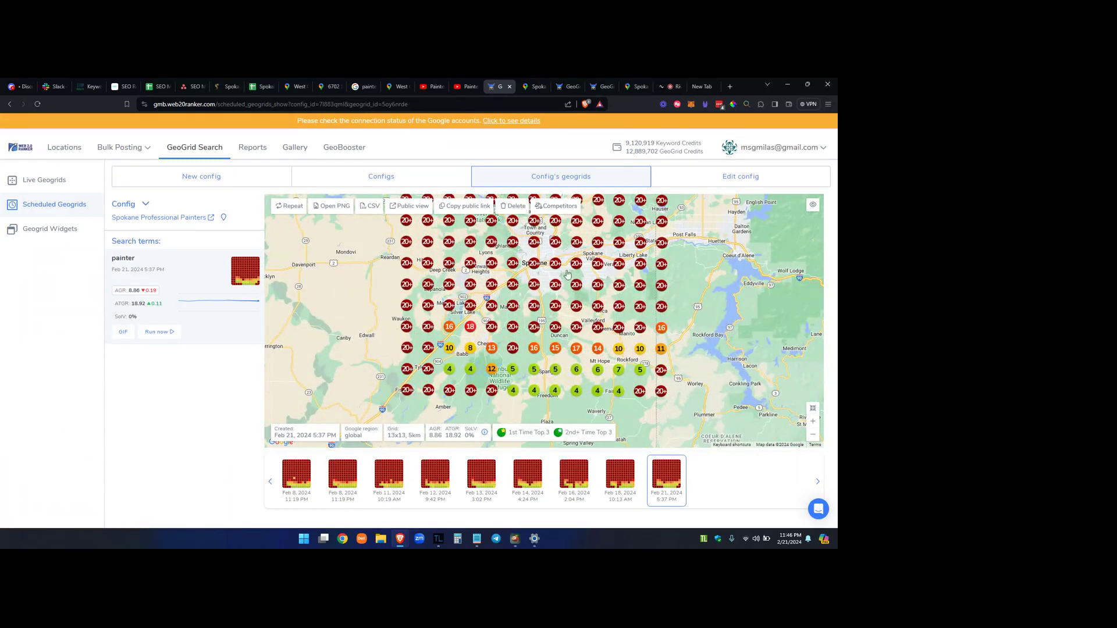
scroll(567, 273, up, 1)
scroll(553, 313, down, 1)
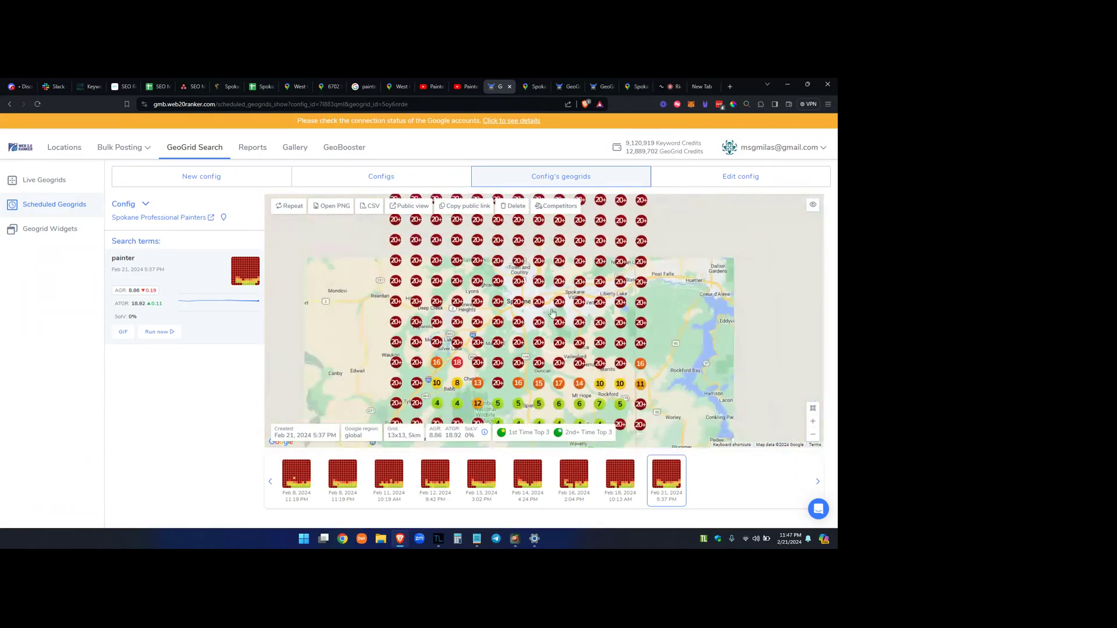
scroll(552, 313, down, 1)
scroll(536, 377, up, 1)
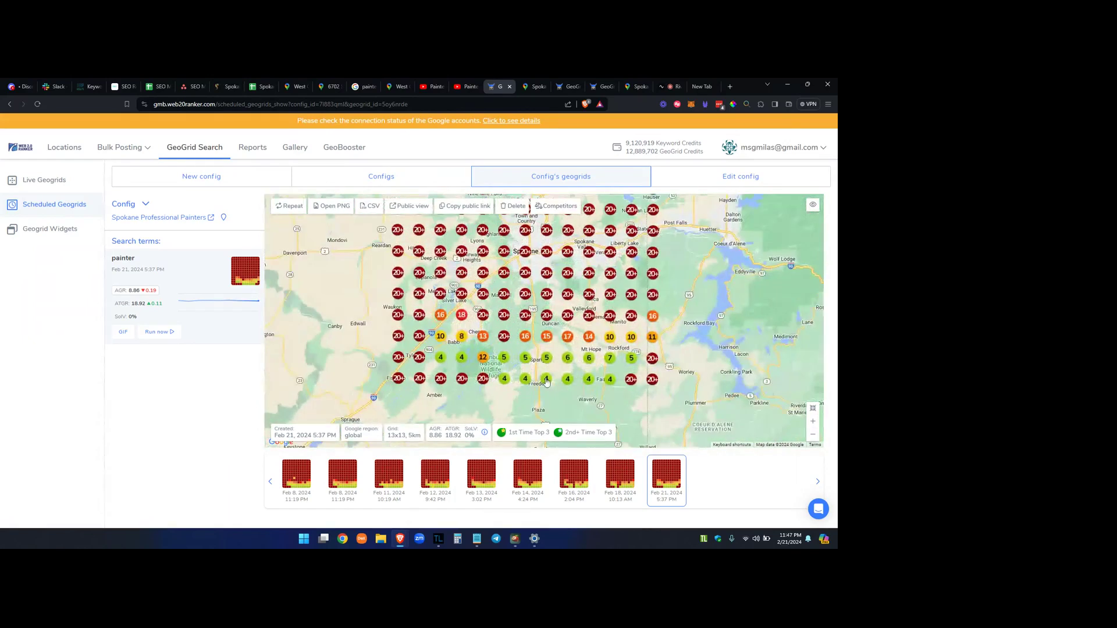
click(294, 491)
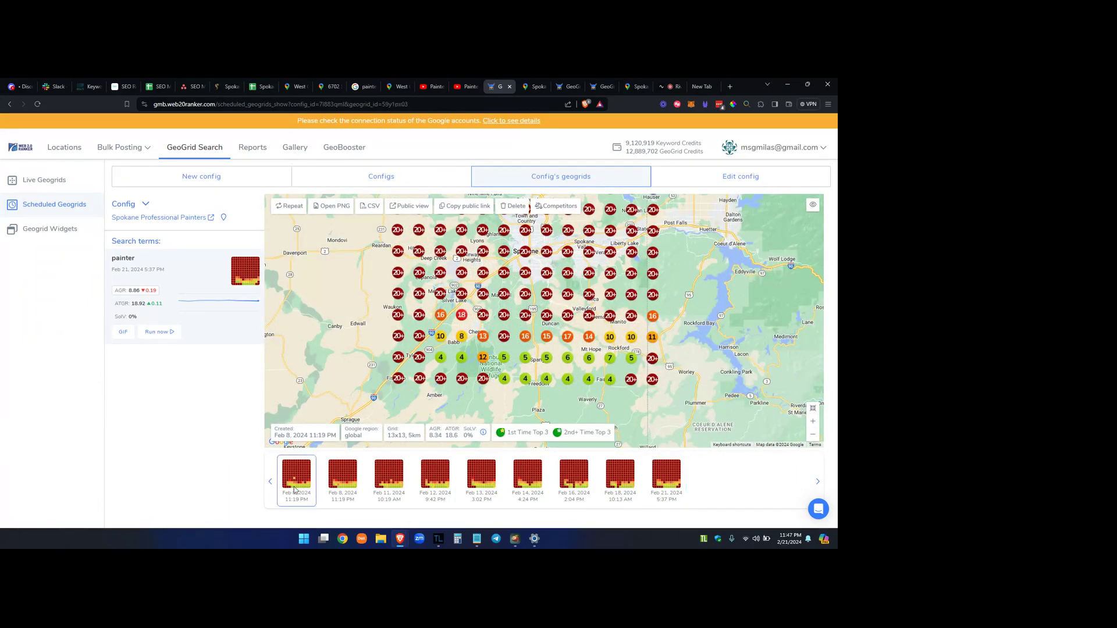
scroll(558, 323, down, 1)
scroll(523, 338, up, 1)
scroll(459, 357, up, 1)
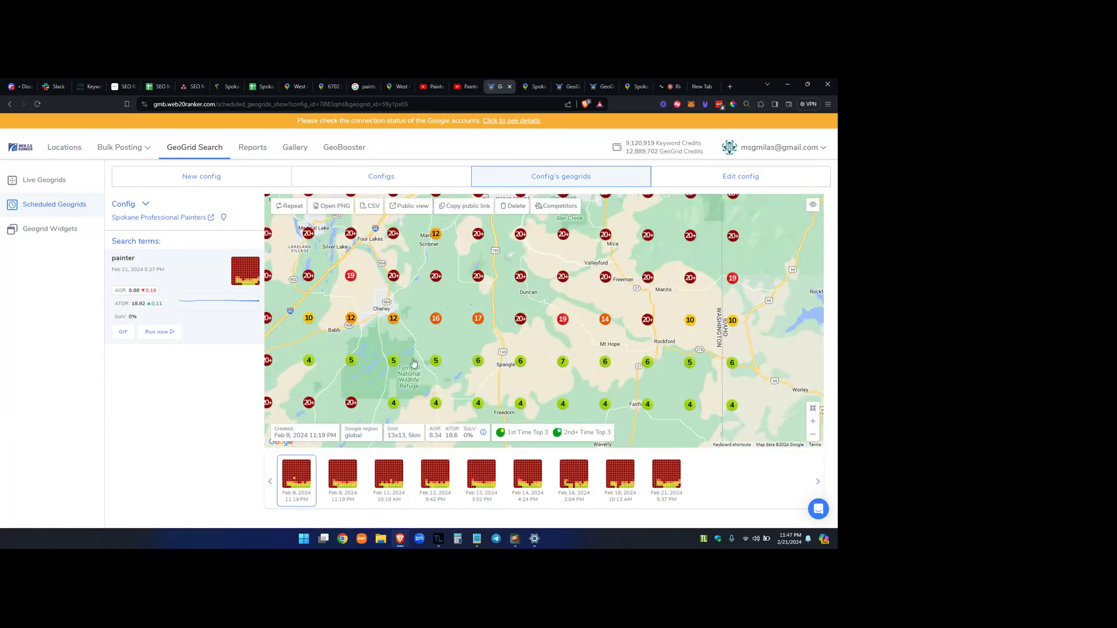
scroll(456, 313, down, 1)
scroll(492, 278, up, 2)
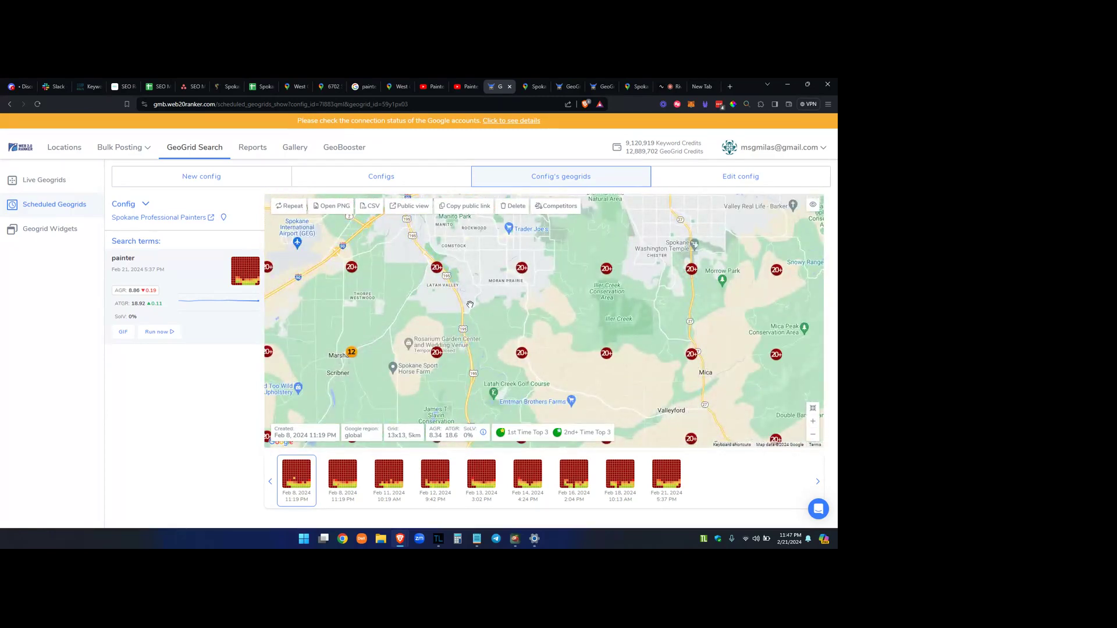
scroll(471, 352, down, 1)
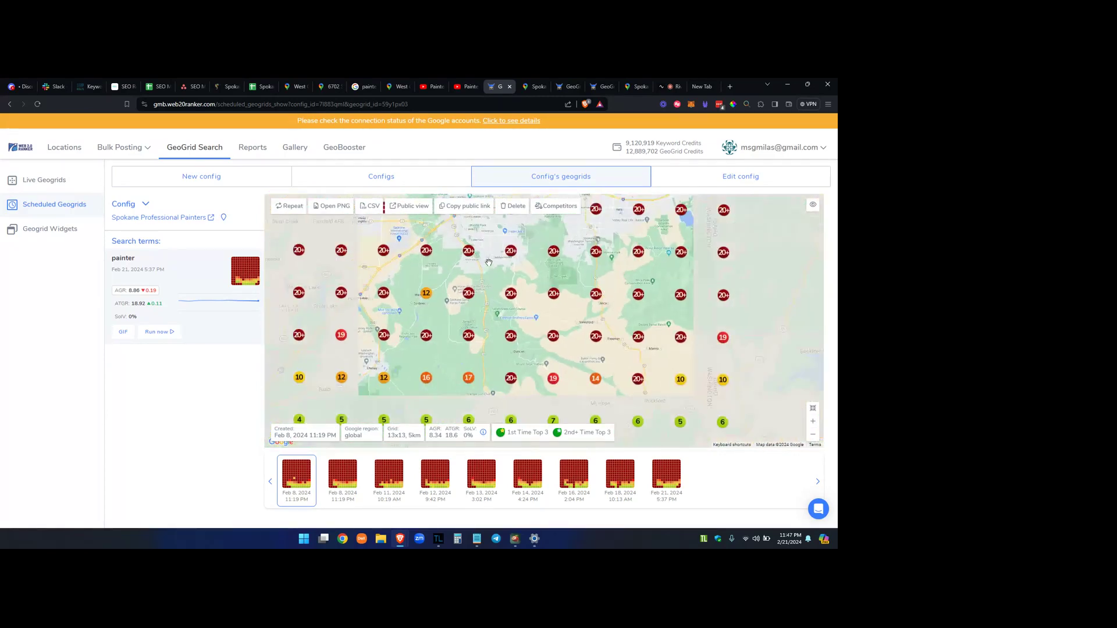
scroll(487, 323, down, 1)
scroll(489, 279, up, 1)
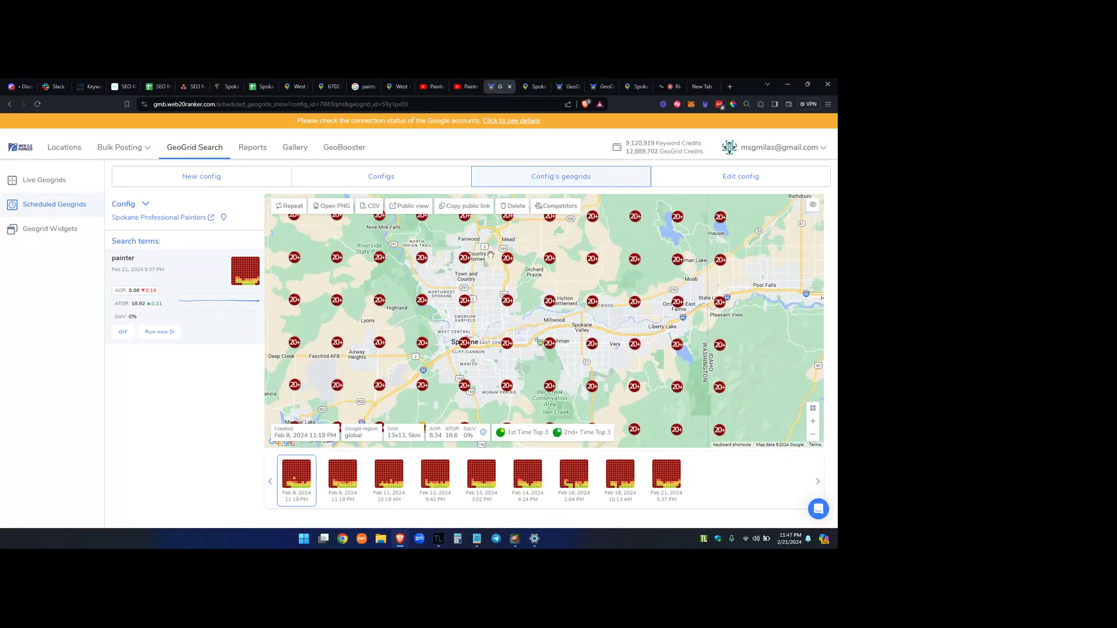
scroll(460, 378, down, 1)
scroll(489, 360, down, 2)
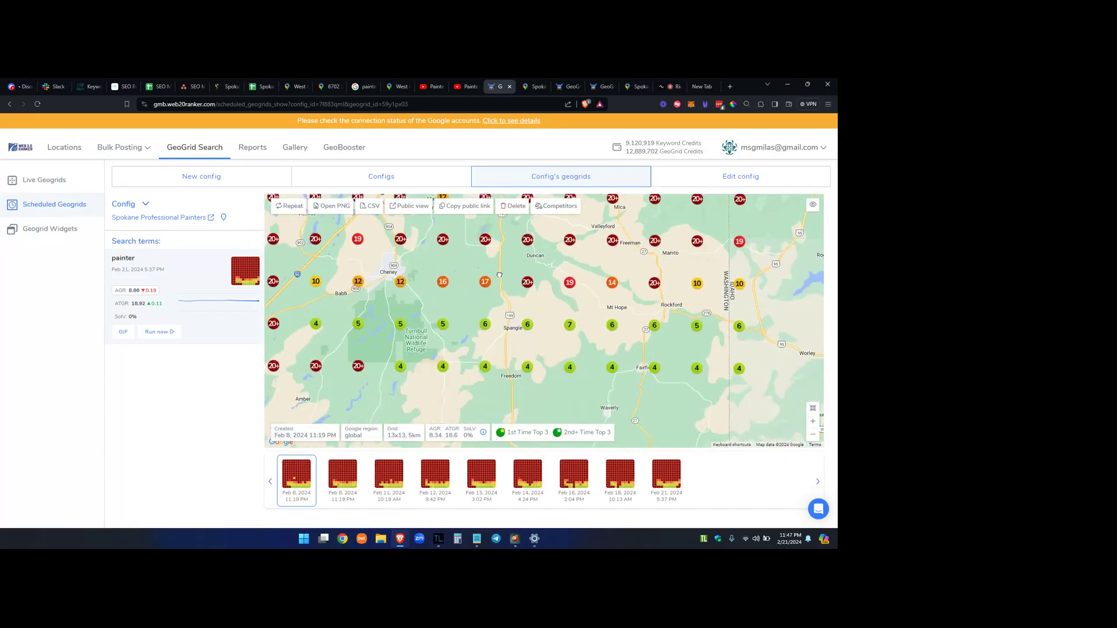
scroll(517, 346, down, 1)
scroll(430, 380, up, 1)
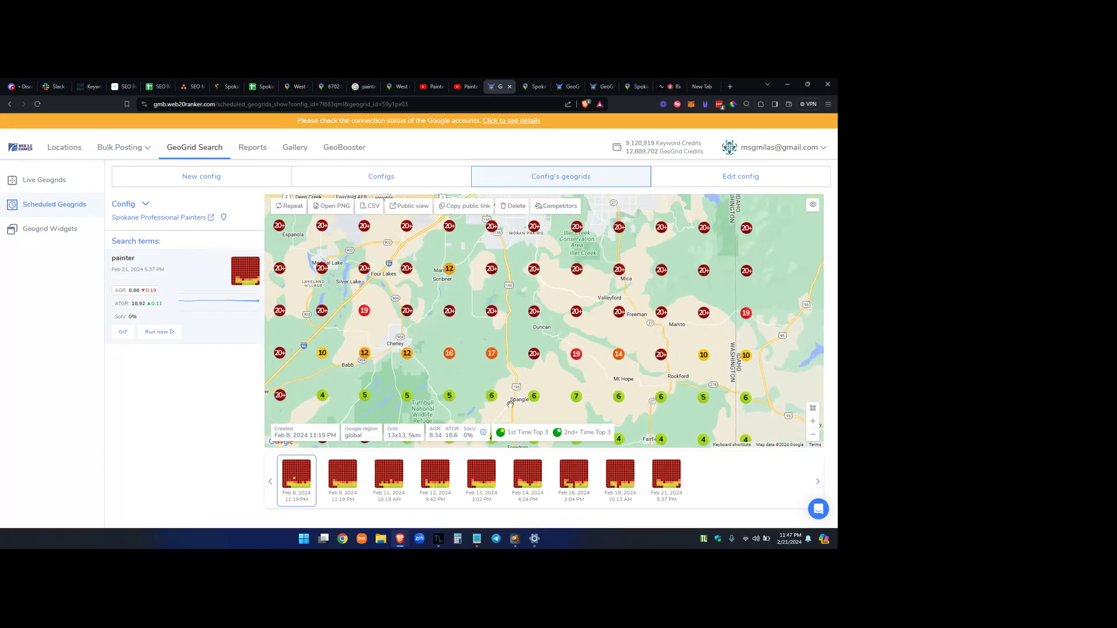
scroll(465, 389, up, 2)
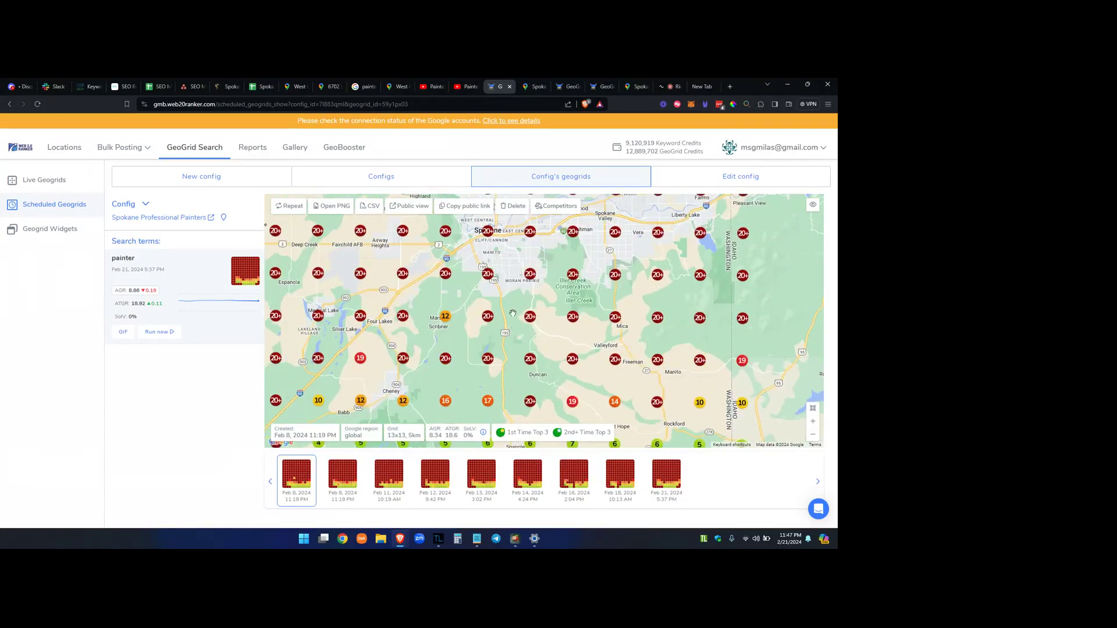
scroll(510, 363, up, 1)
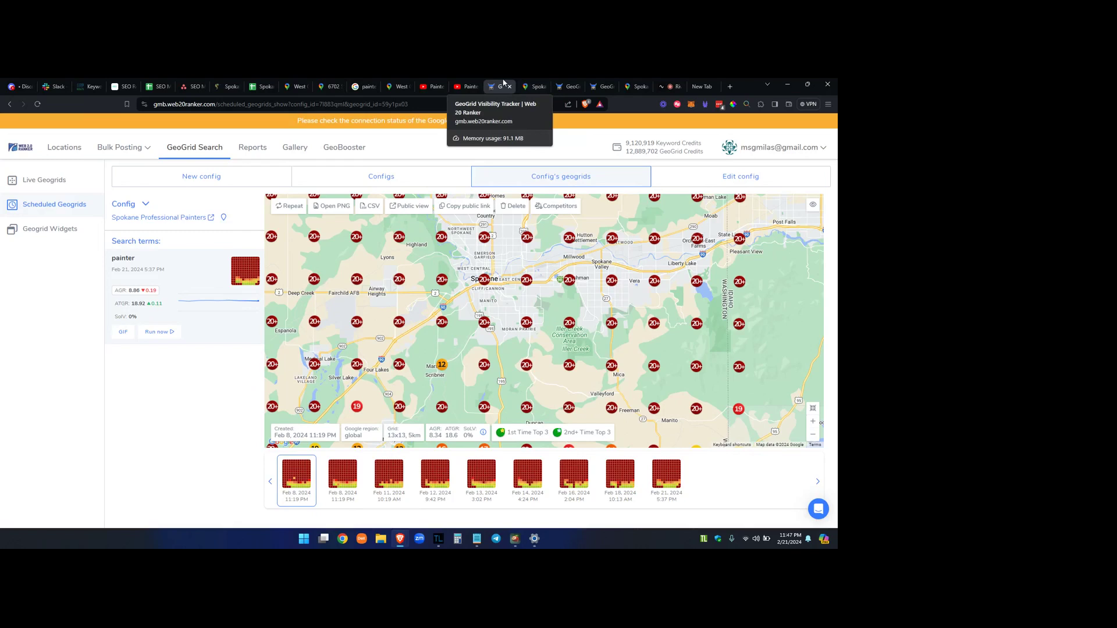
scroll(466, 298, down, 1)
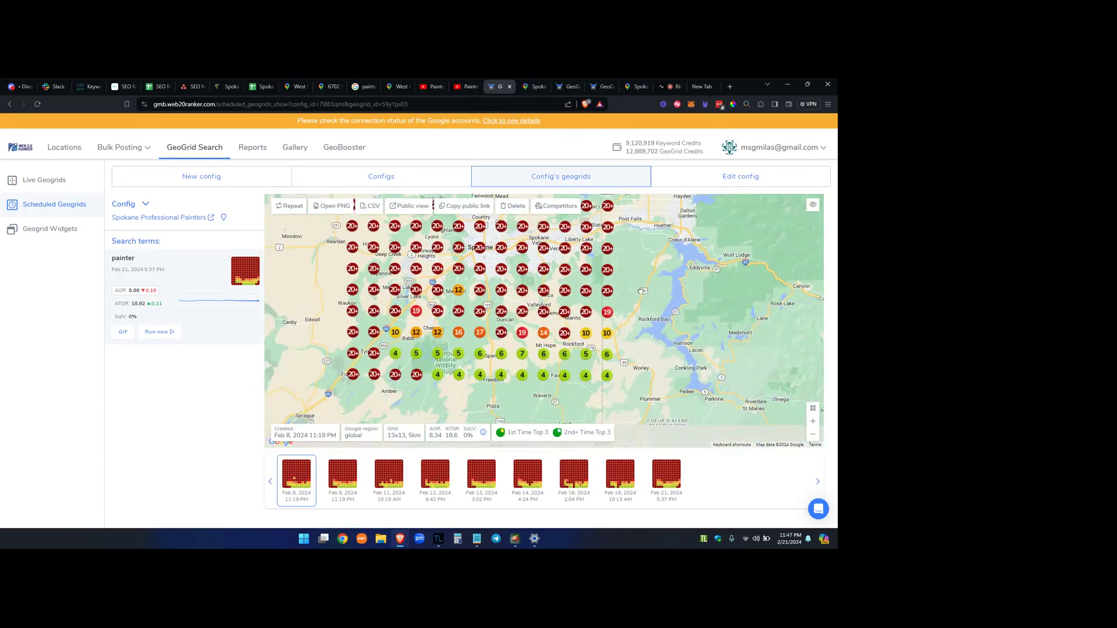
In the other GeoGrid config, view the painter grid and timeline, then the painter near me grid.
click(564, 86)
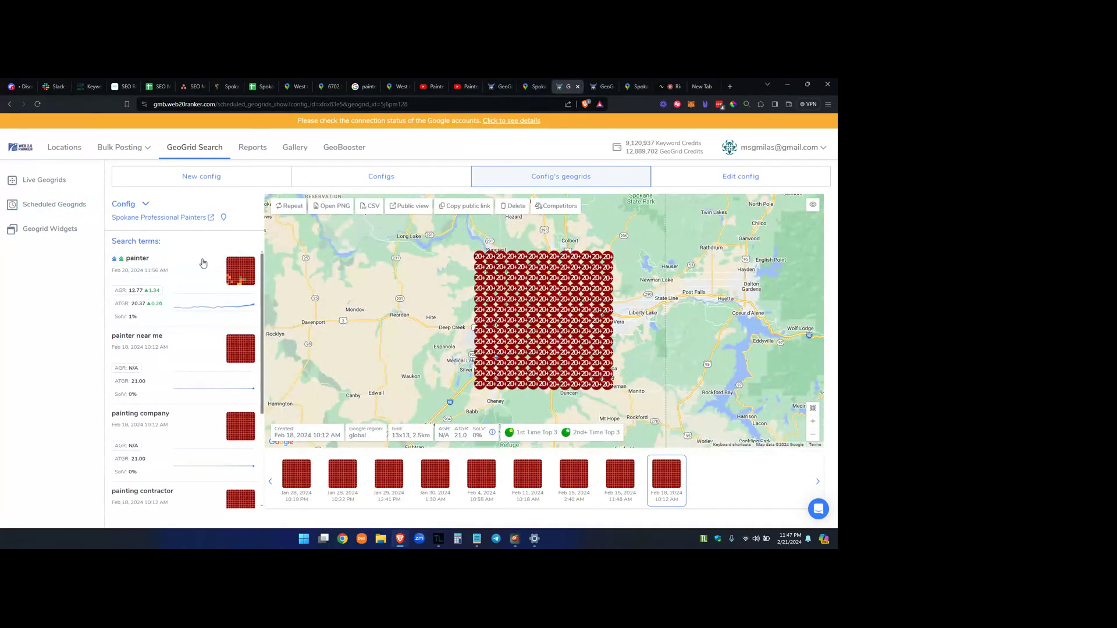
click(187, 280)
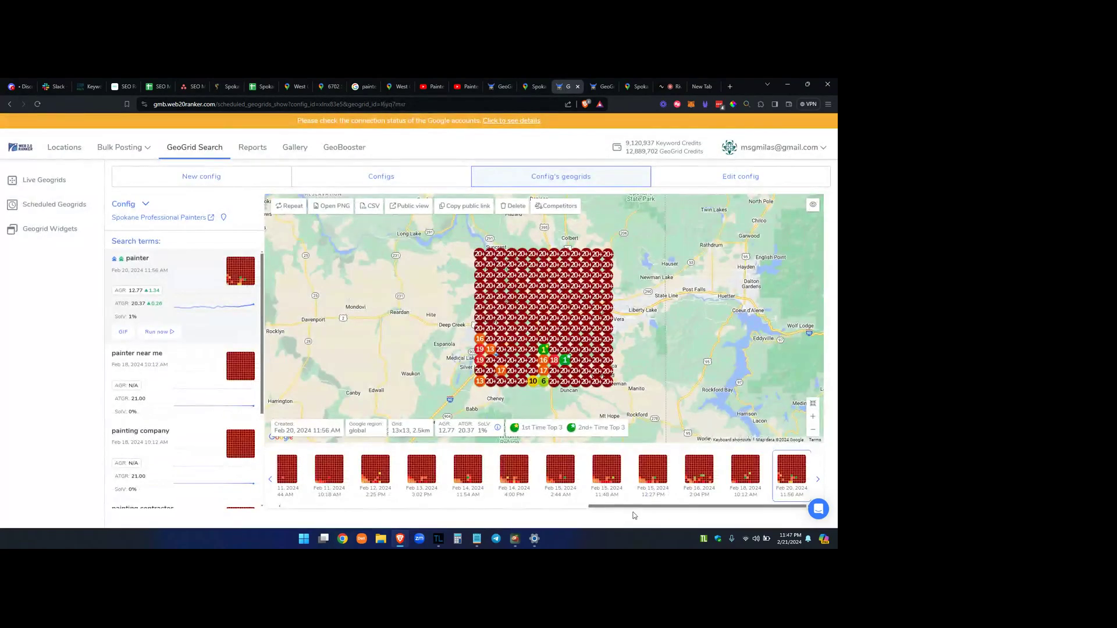
scroll(358, 493, left, 5)
drag(355, 526, 318, 527)
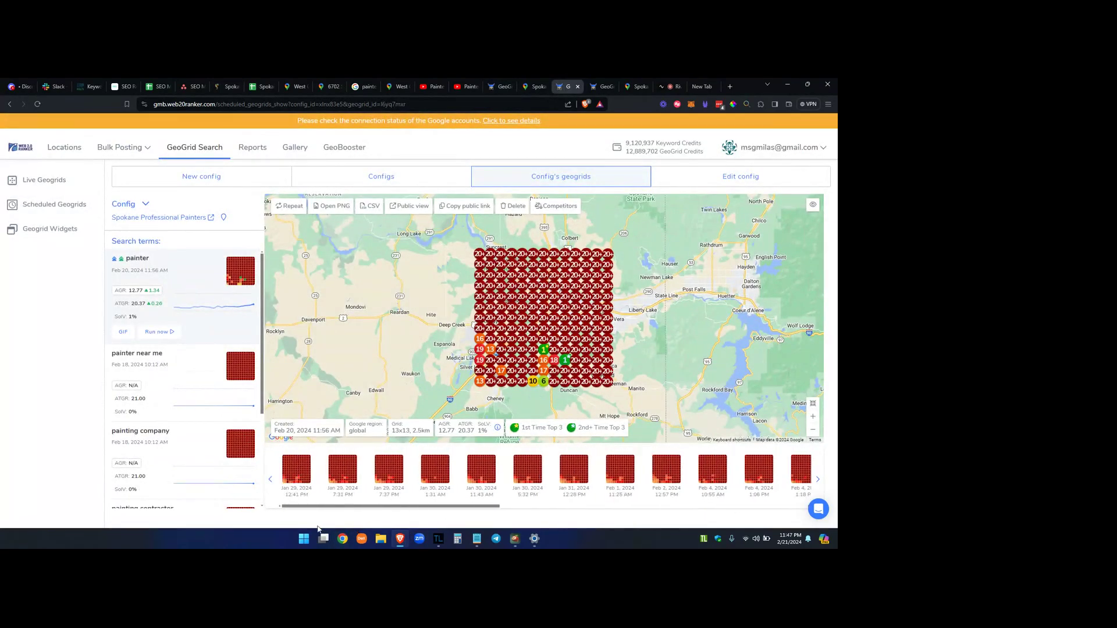
click(178, 374)
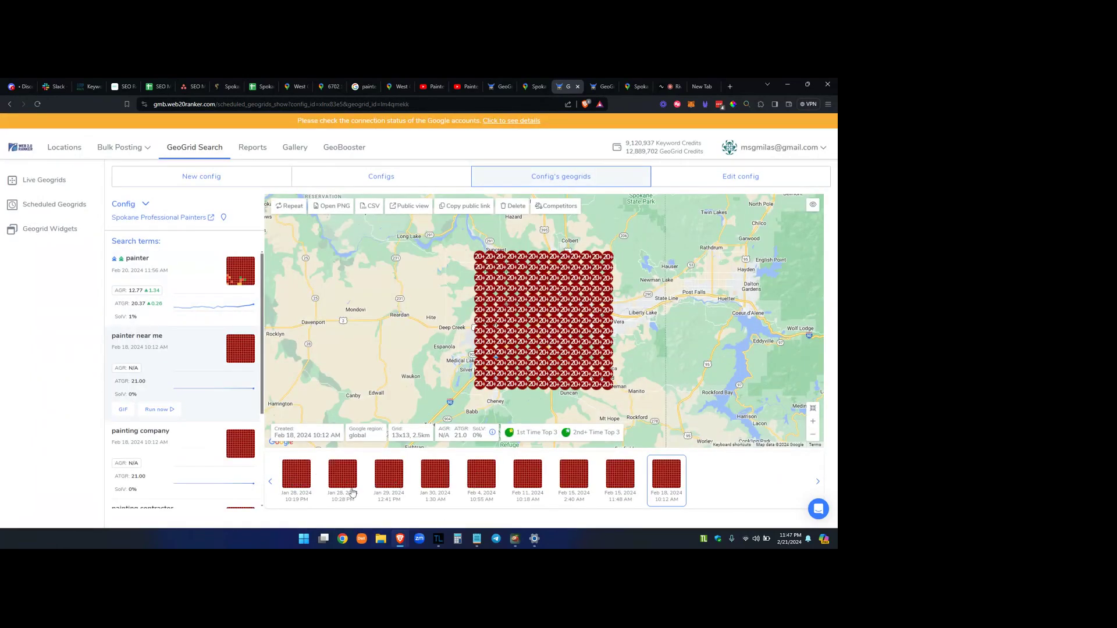
mouse_move(397, 86)
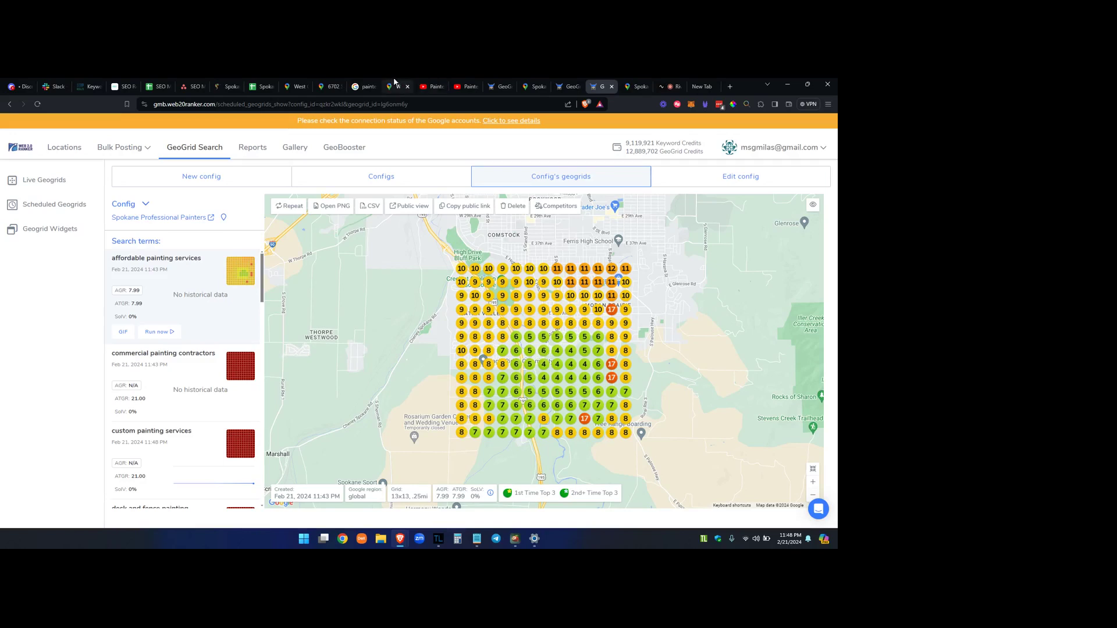
Move the West Central directions tab beside the GeoGrid tab and return to GeoGrid.
click(397, 86)
drag(328, 81, 575, 82)
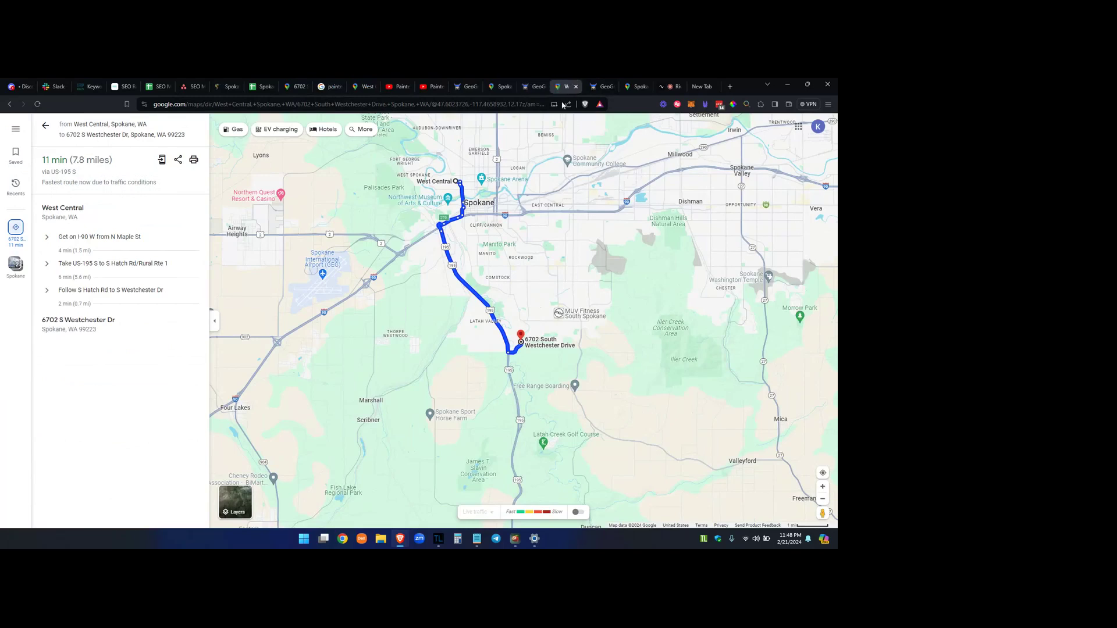
scroll(550, 337, up, 3)
click(602, 87)
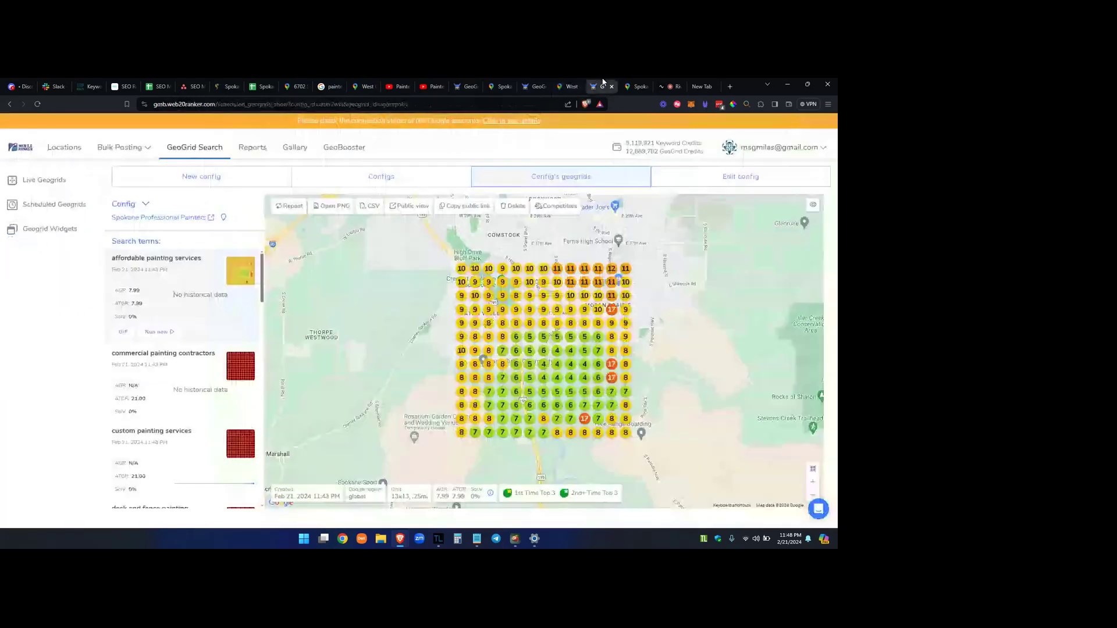
Zoom the affordable painting services grid in and out on the map.
scroll(546, 338, up, 2)
scroll(547, 337, up, 2)
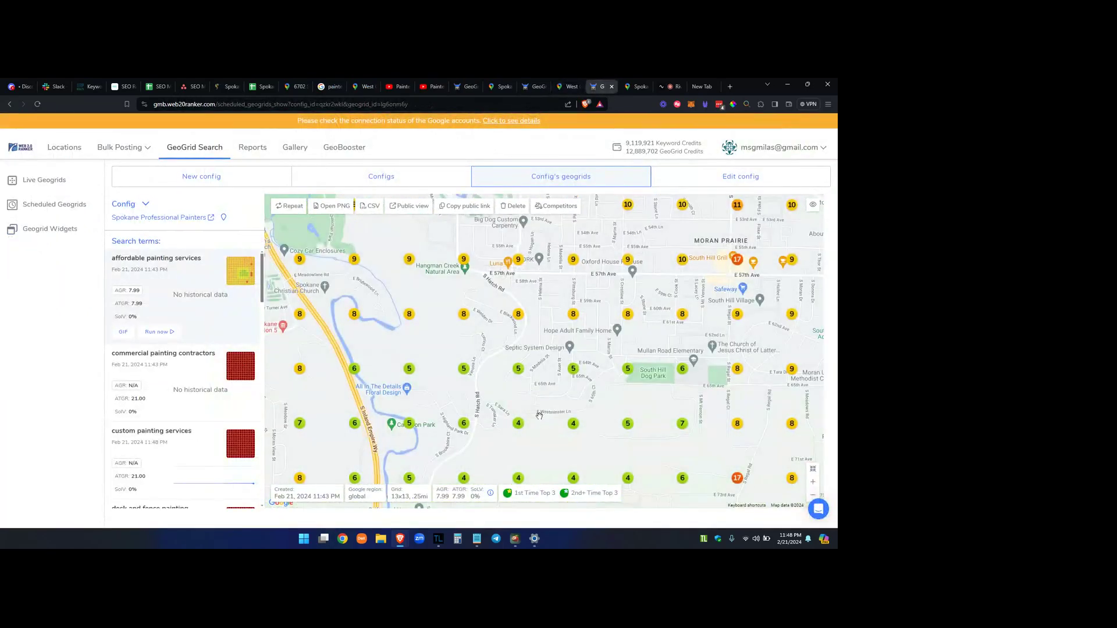
scroll(553, 370, down, 1)
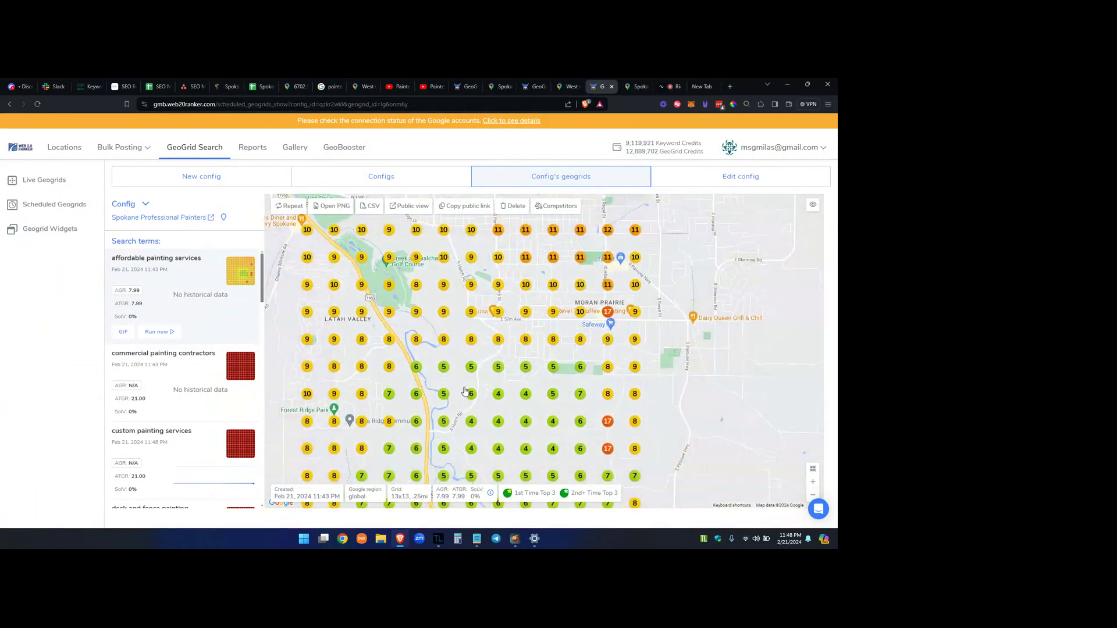
scroll(440, 406, down, 1)
scroll(470, 401, up, 1)
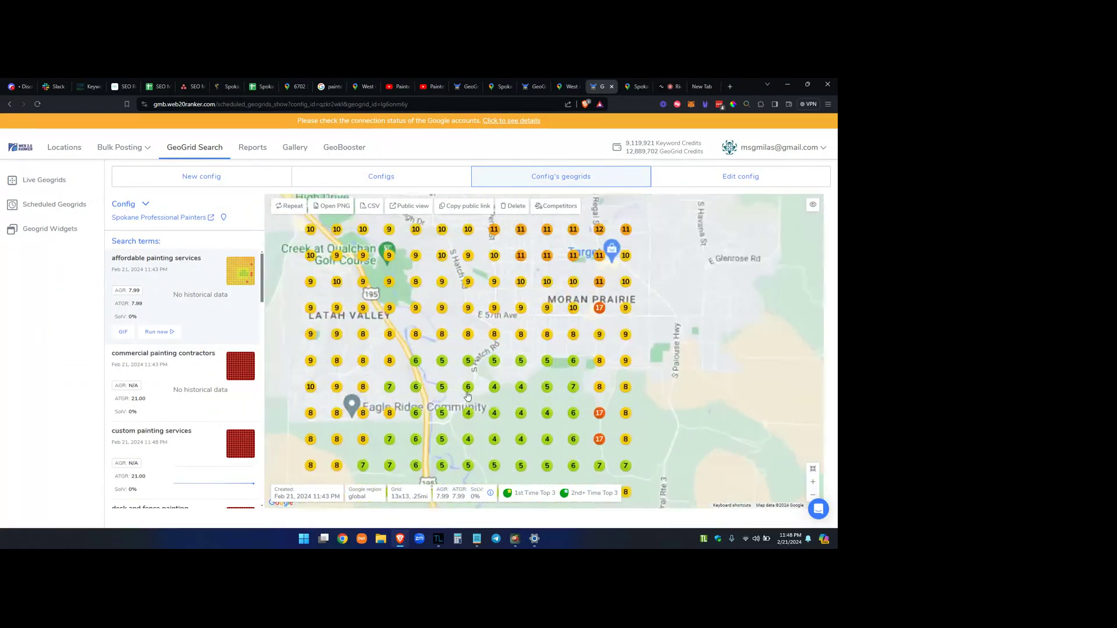
scroll(471, 396, up, 1)
scroll(471, 396, up, 2)
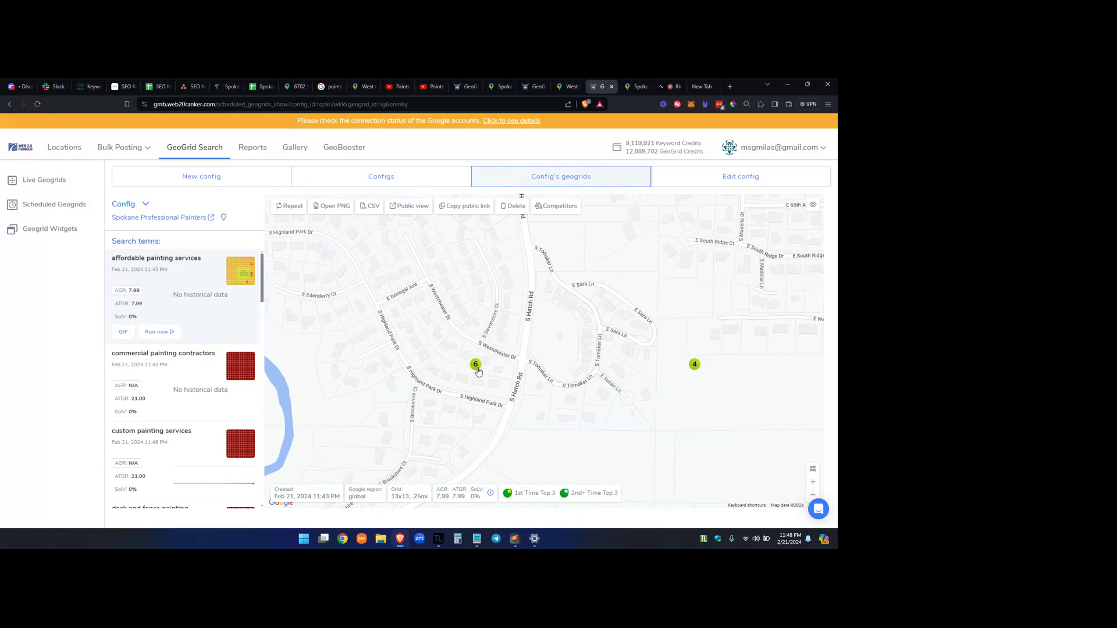
scroll(484, 394, down, 1)
scroll(484, 394, down, 1)
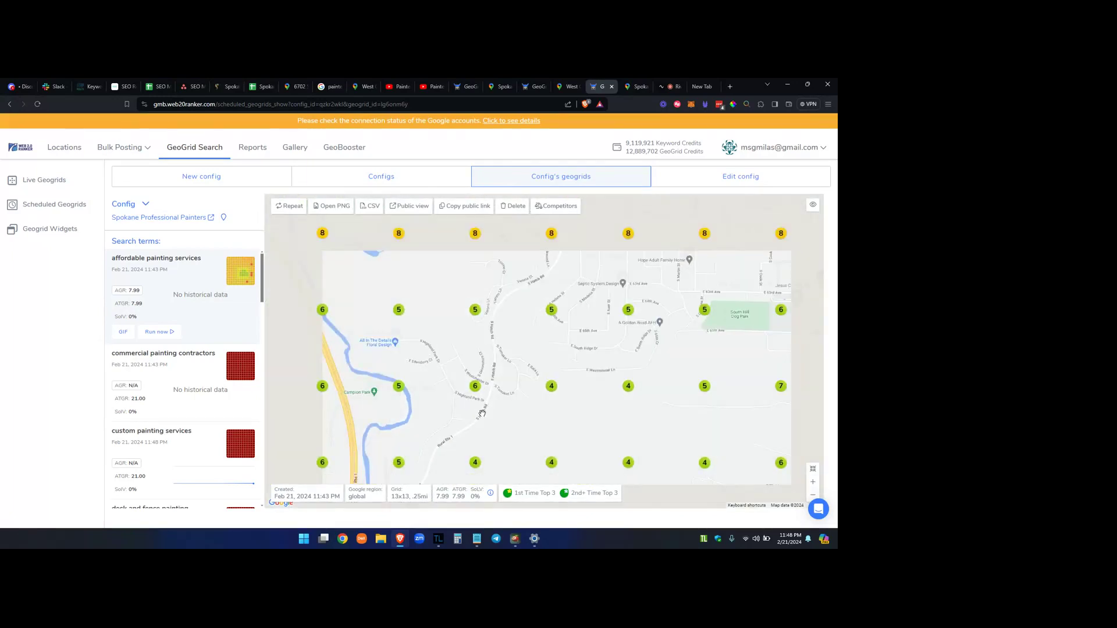
scroll(484, 394, down, 1)
scroll(637, 423, down, 1)
scroll(636, 423, up, 1)
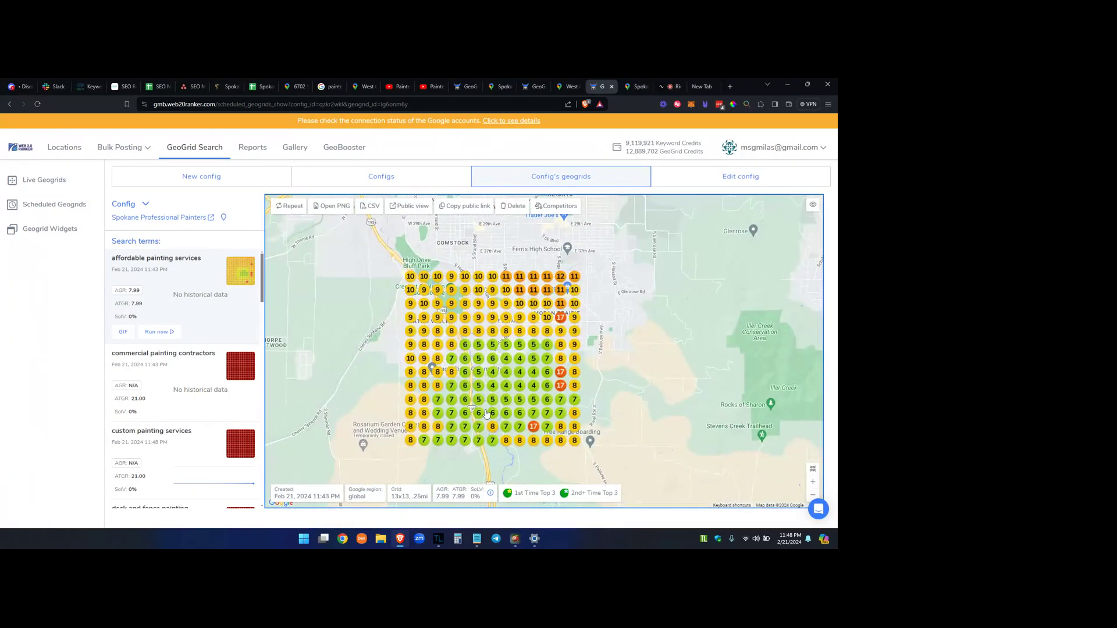
scroll(680, 352, down, 1)
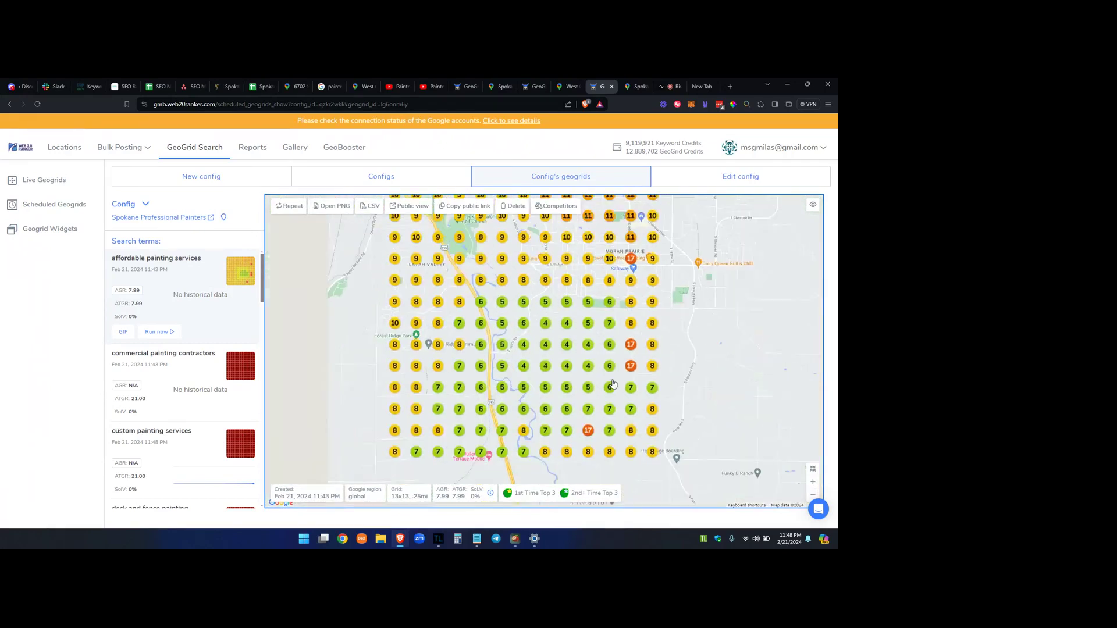
Recentre the grid and scroll the term list to exterior home and interior house painting.
drag(680, 352, 642, 400)
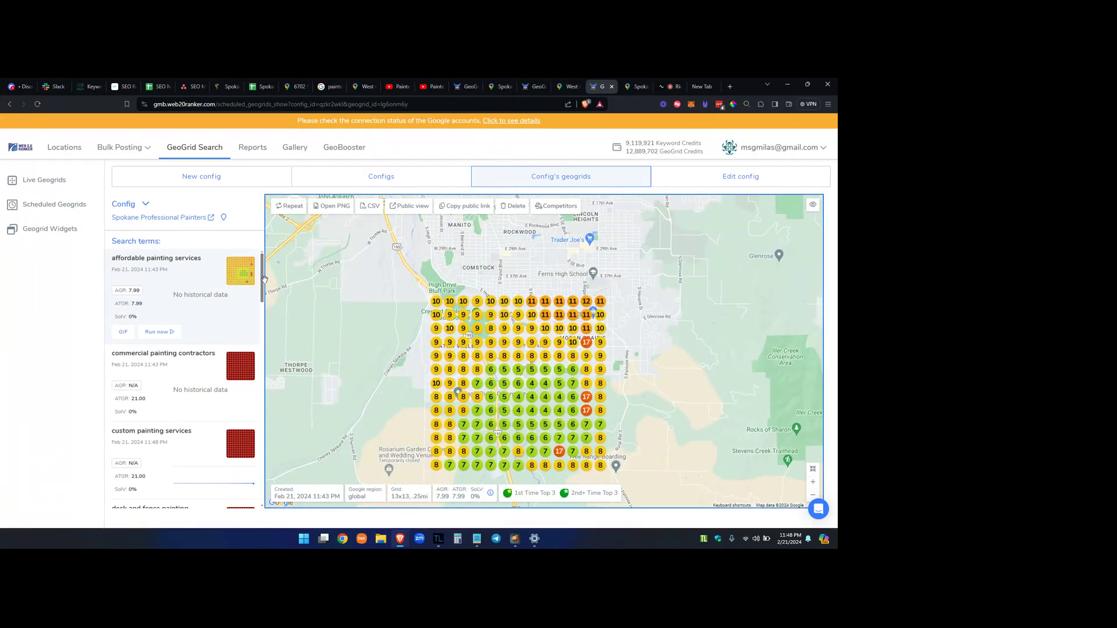
drag(262, 276, 266, 303)
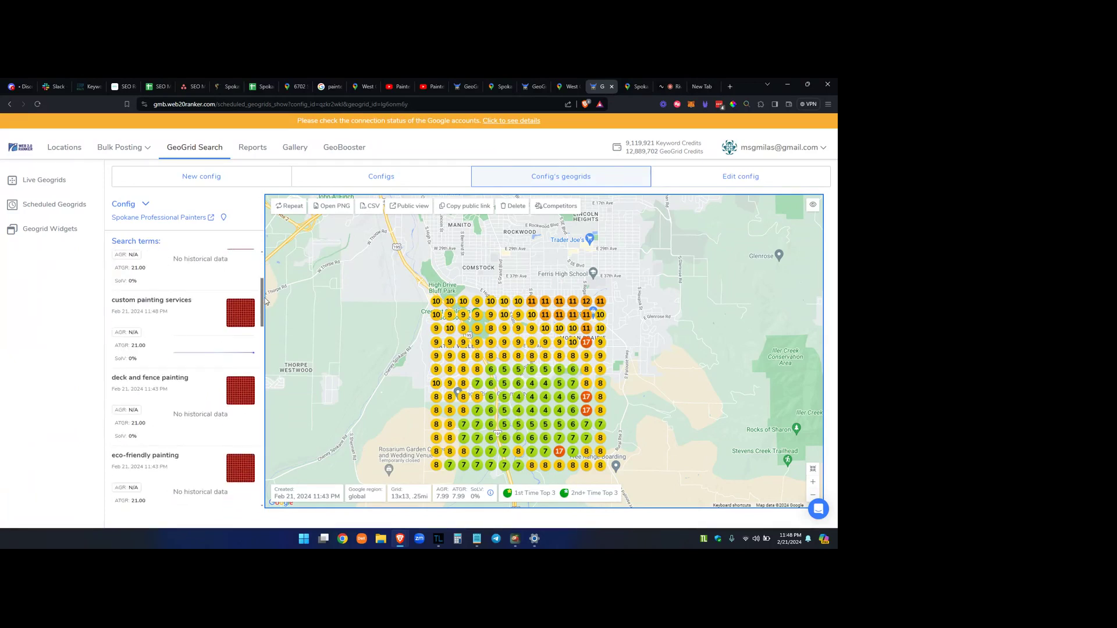
drag(265, 303, 261, 333)
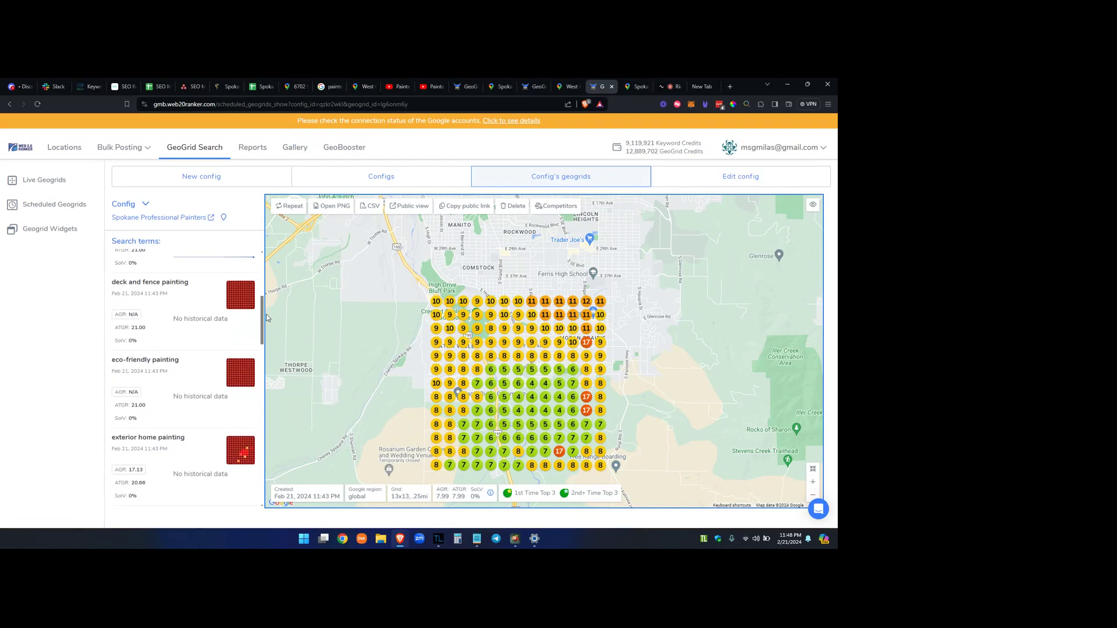
View the exterior home painting and interior house painting grids.
click(235, 379)
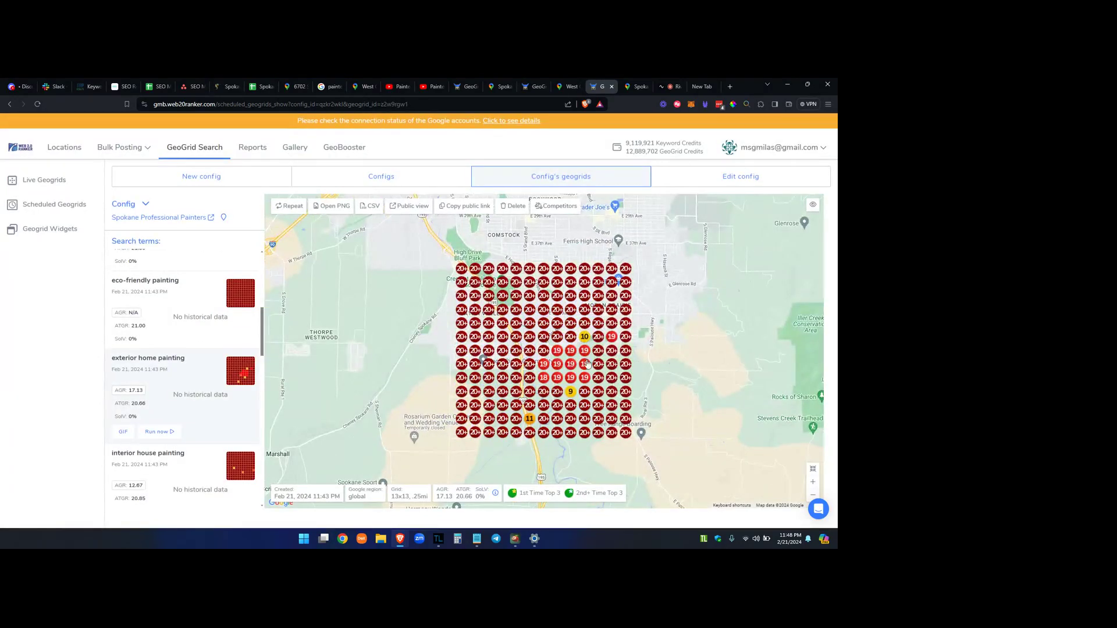
scroll(599, 355, up, 2)
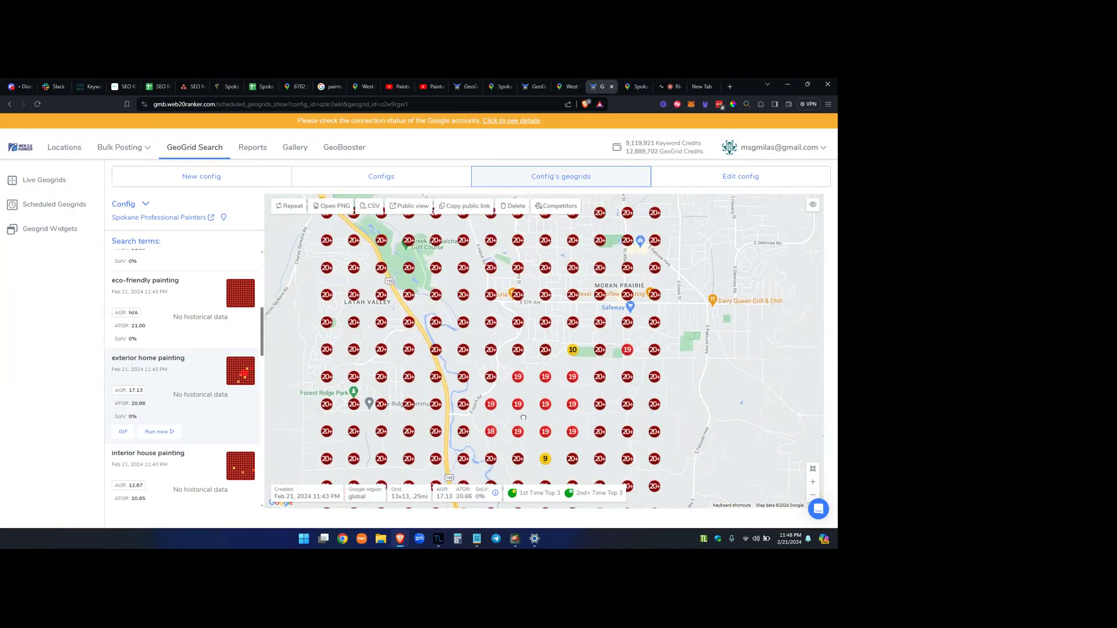
scroll(529, 407, down, 2)
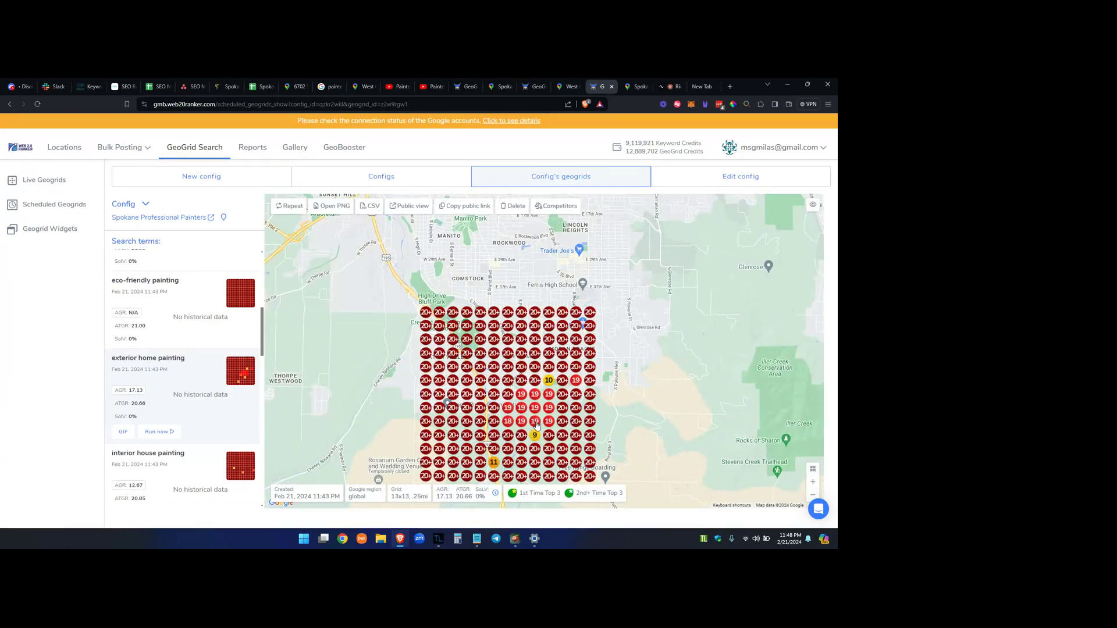
click(188, 479)
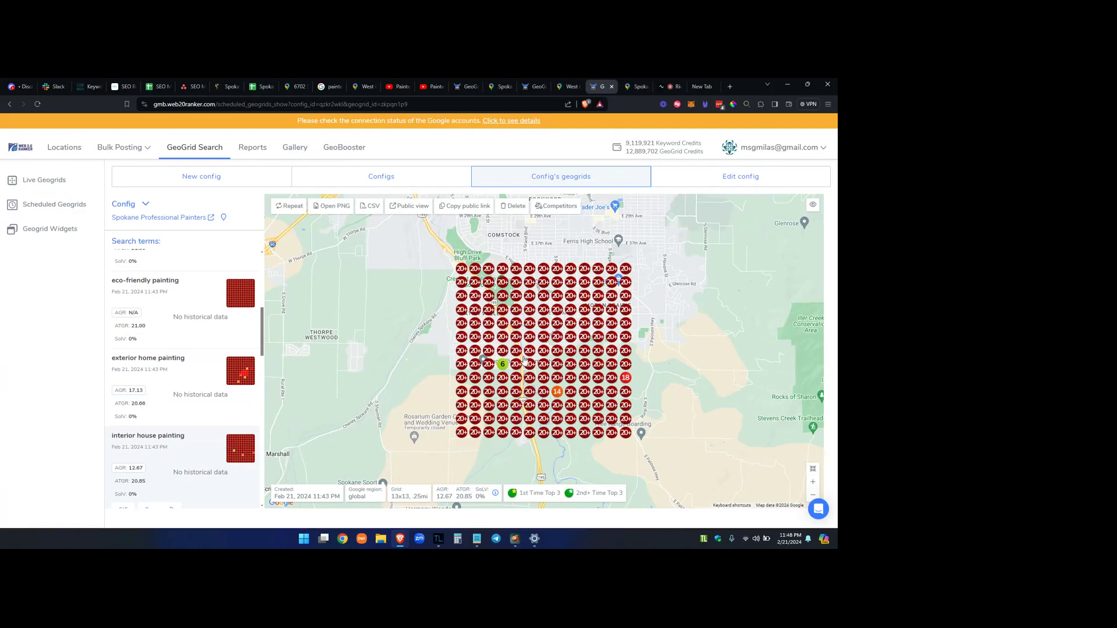
scroll(192, 349, down, 2)
scroll(189, 325, down, 2)
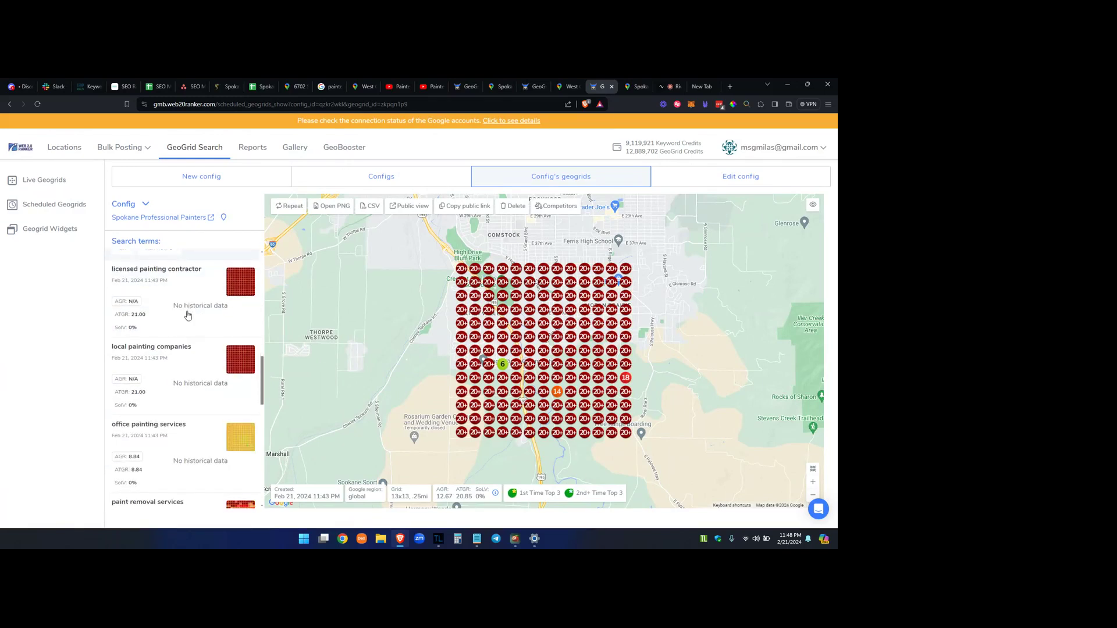
scroll(175, 309, down, 1)
Show the office painting services grid, averaging rank 8.84, and zoom it in and out.
click(189, 348)
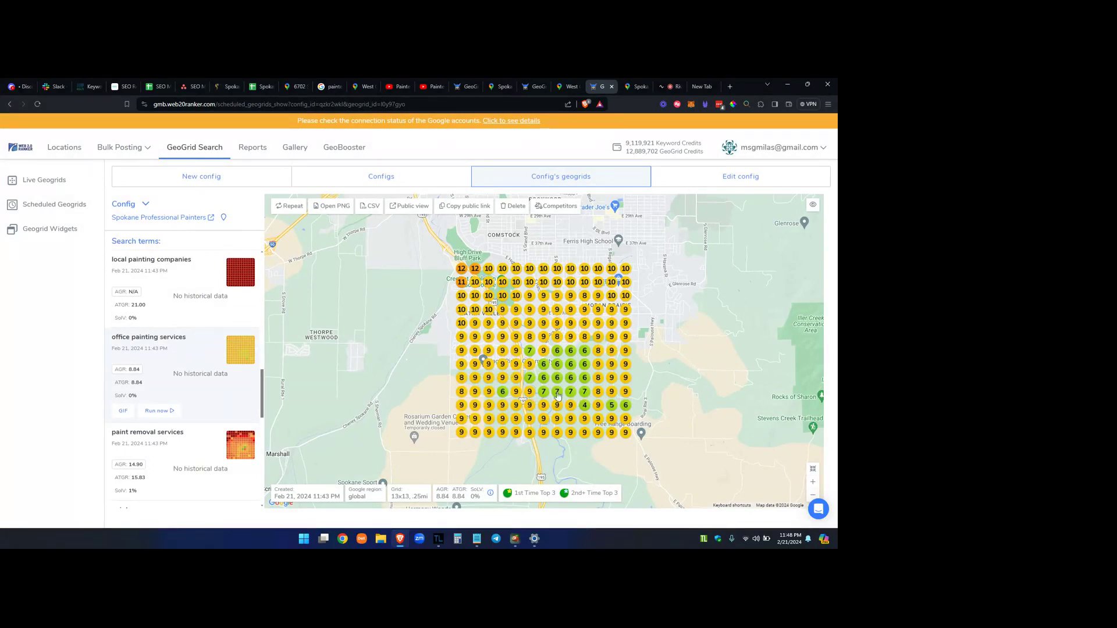
scroll(575, 383, up, 2)
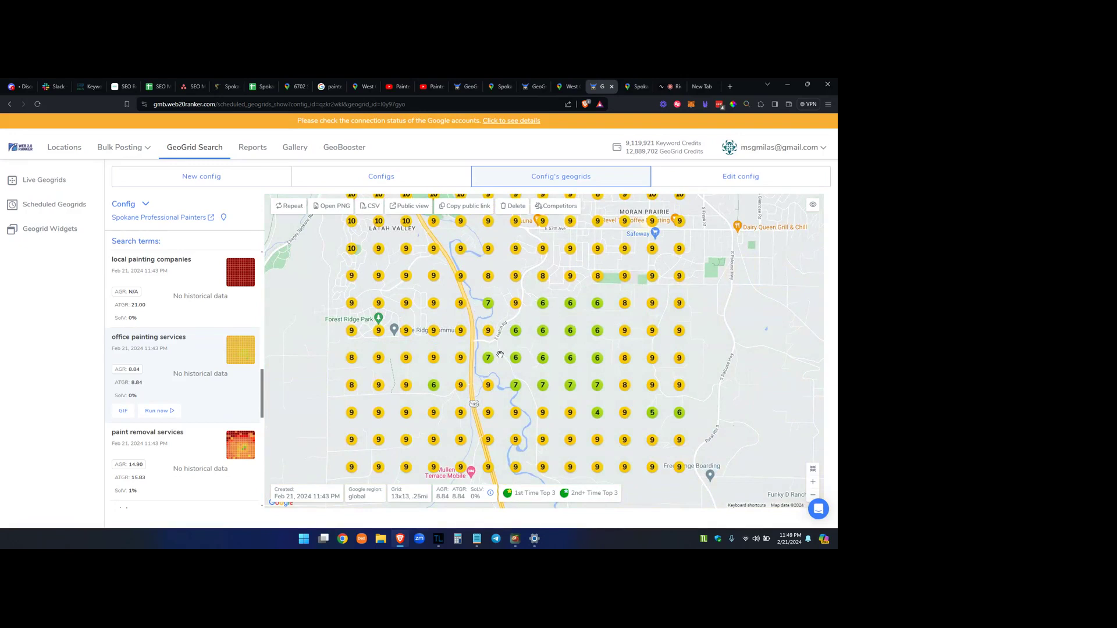
scroll(516, 308, up, 1)
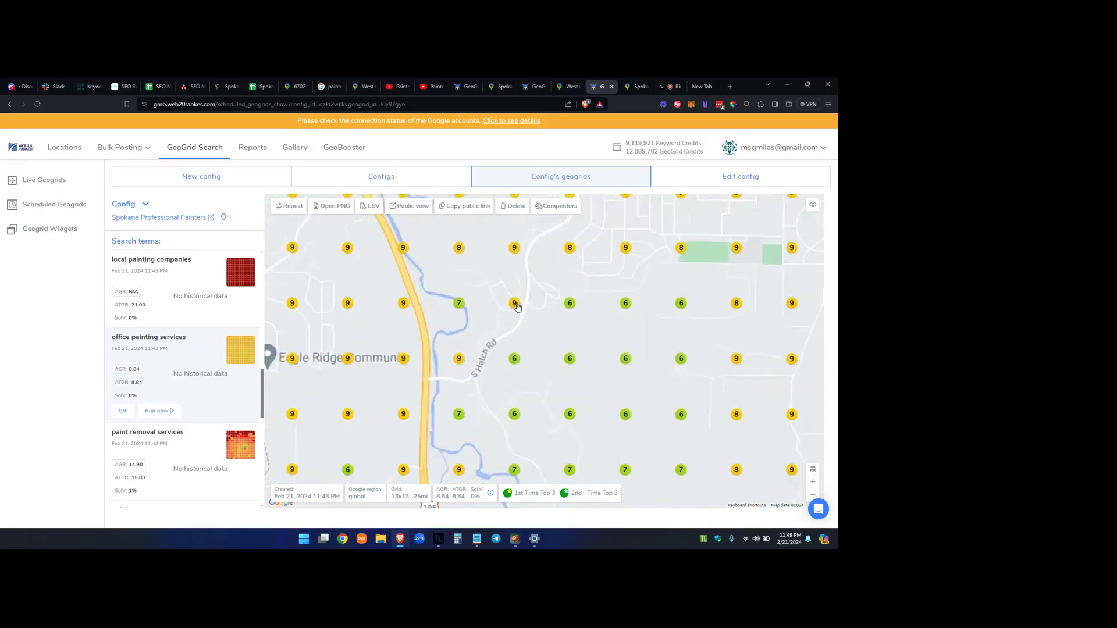
scroll(512, 309, up, 2)
scroll(514, 314, down, 1)
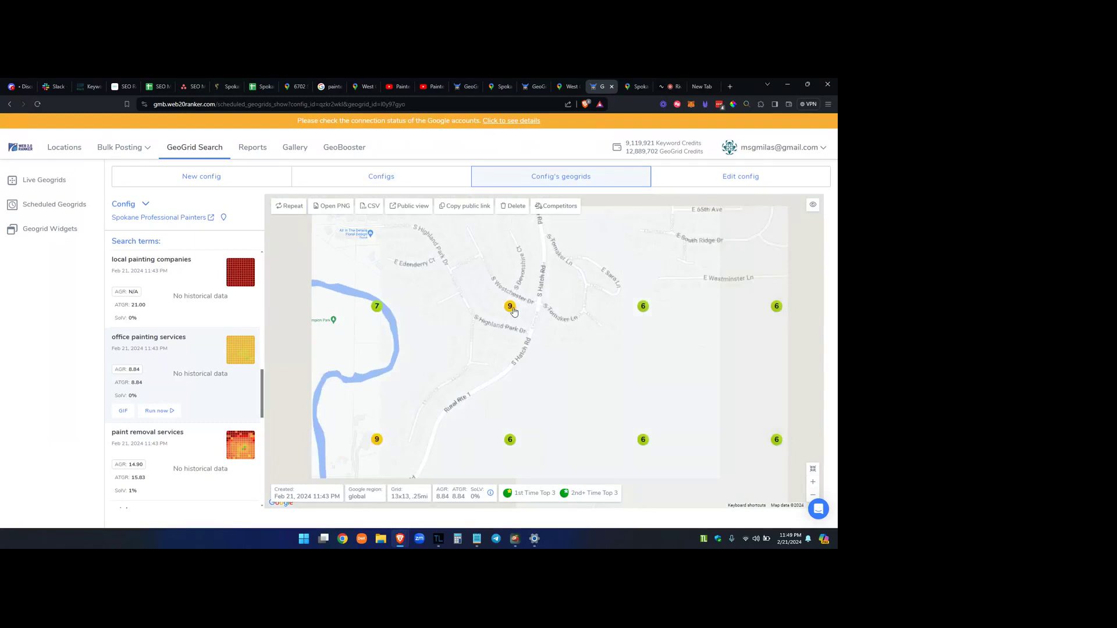
scroll(515, 314, down, 1)
scroll(513, 314, down, 1)
scroll(513, 312, down, 1)
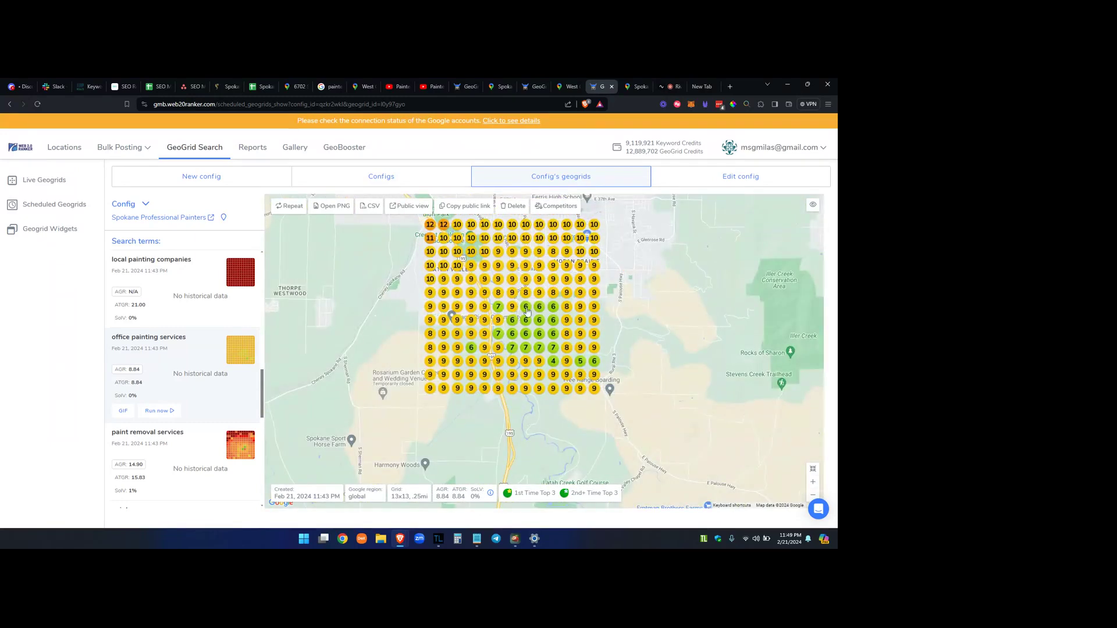
Show the paint removal services grid and zoom the map in and out.
click(194, 466)
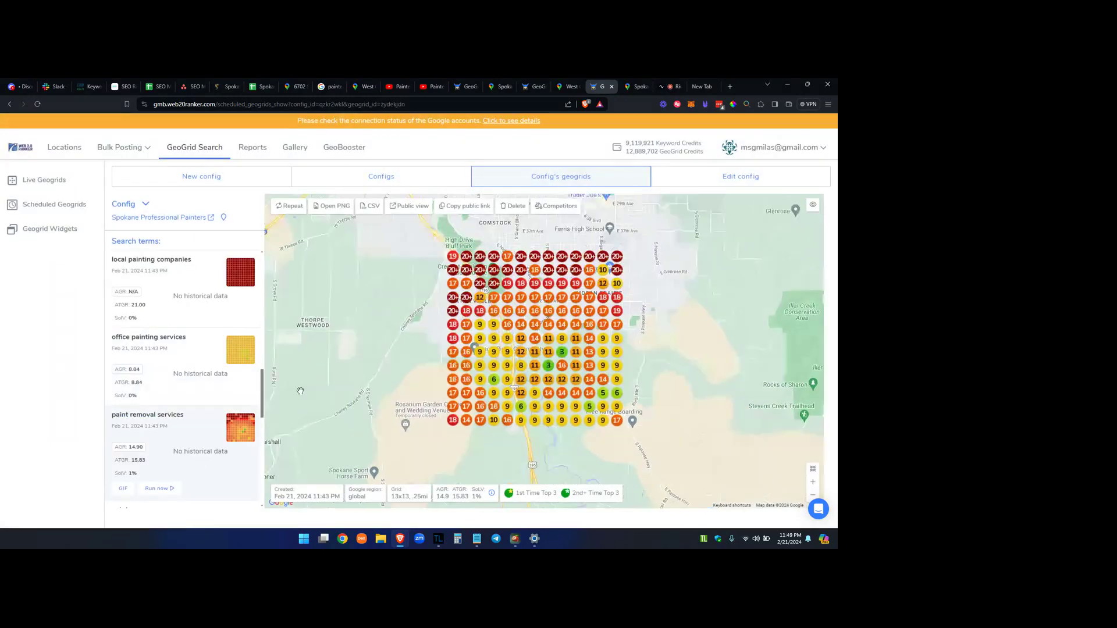
scroll(560, 370, up, 1)
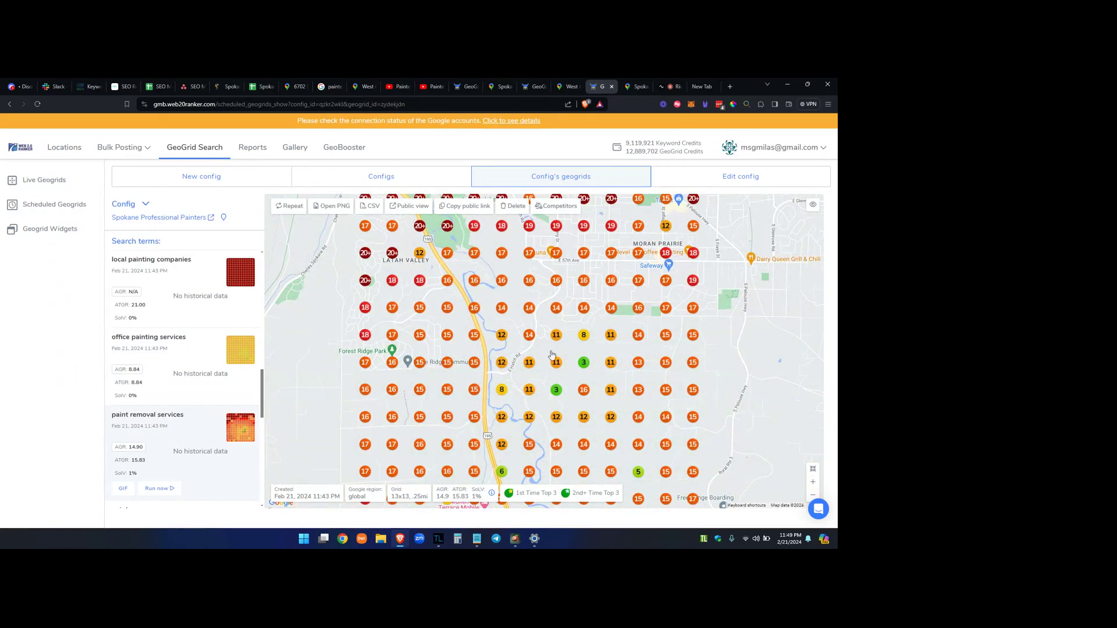
scroll(197, 403, down, 3)
View the painters grid, then the Feb 21 professional painters grid averaging rank 10.18.
click(218, 414)
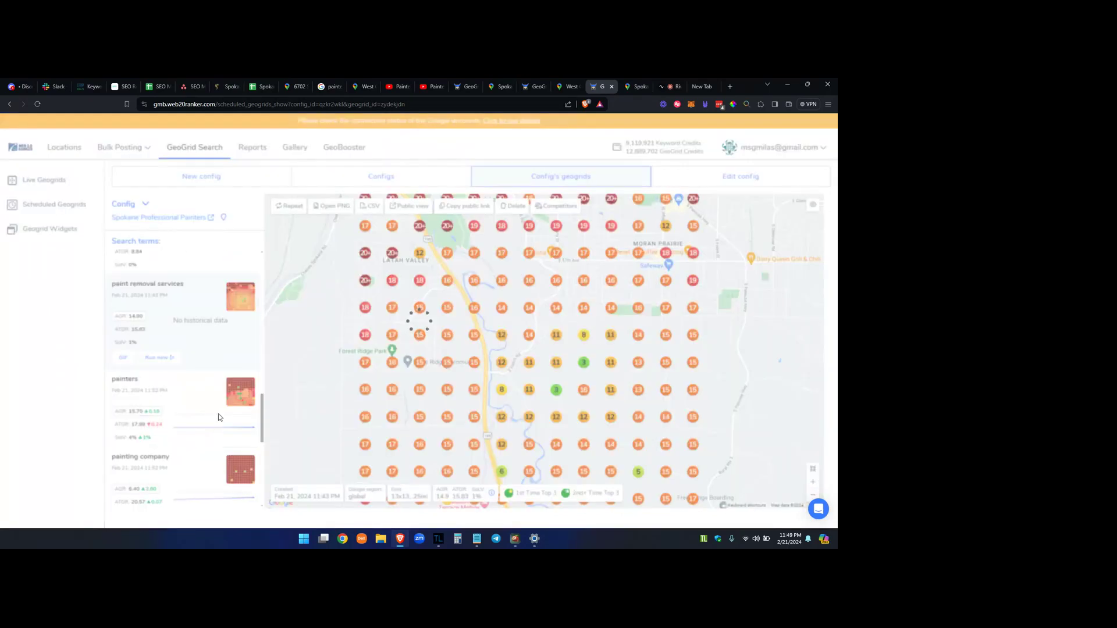
scroll(546, 339, up, 1)
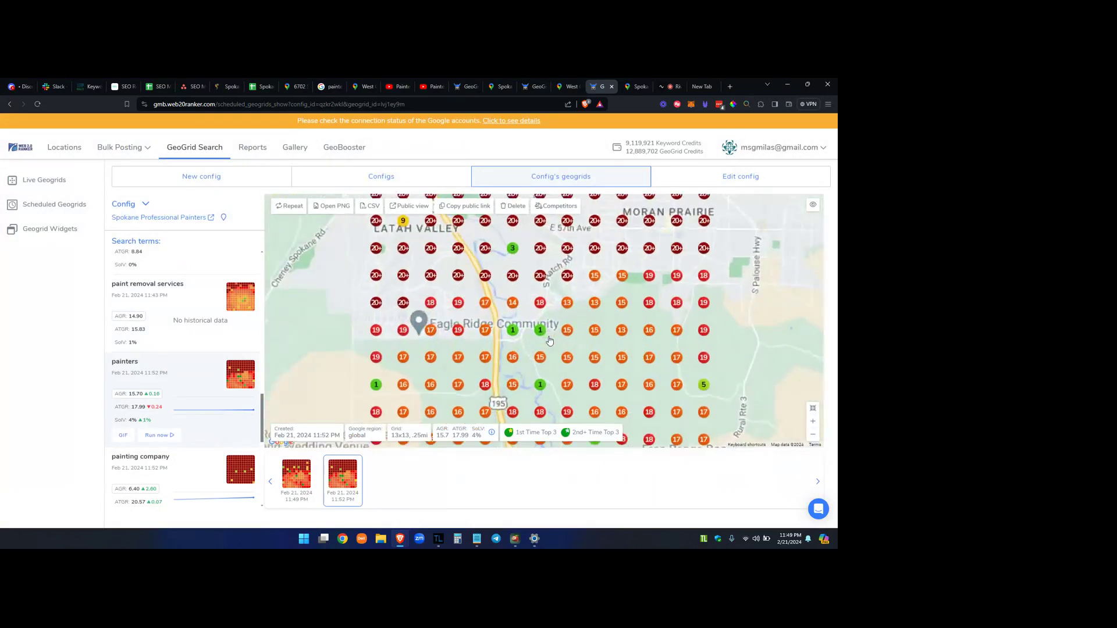
scroll(546, 339, up, 1)
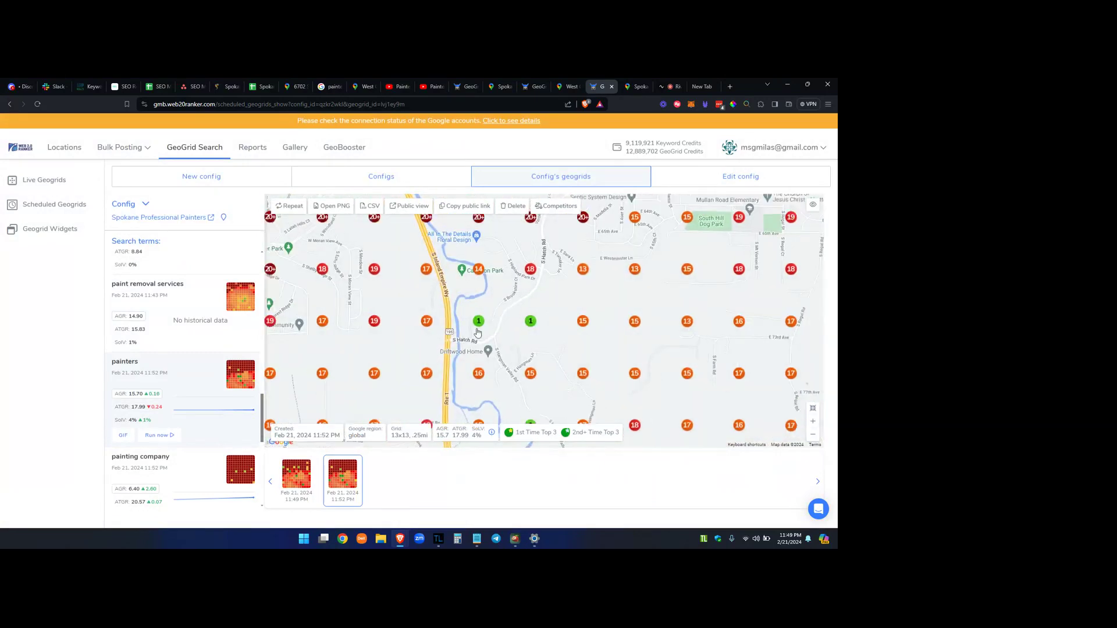
scroll(291, 302, down, 2)
scroll(226, 411, down, 2)
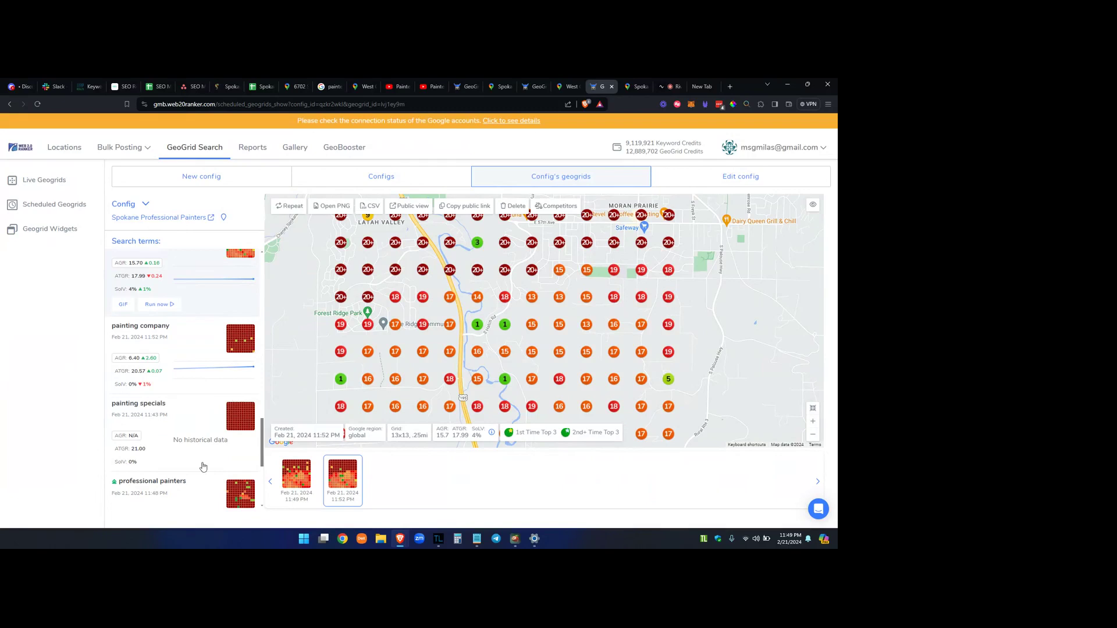
click(204, 498)
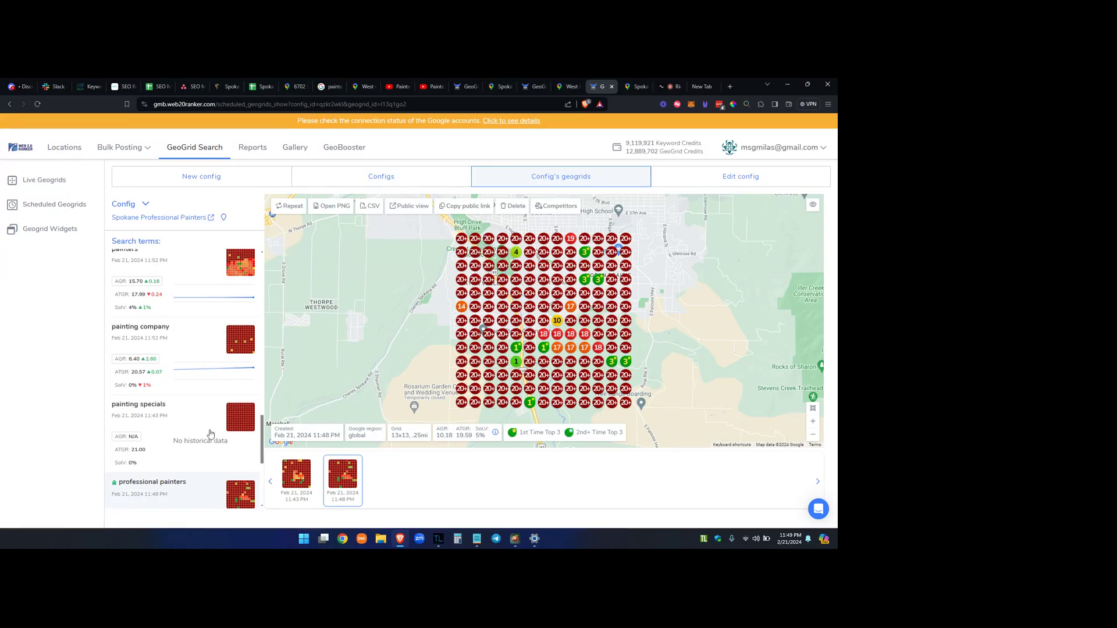
scroll(233, 414, up, 3)
click(190, 411)
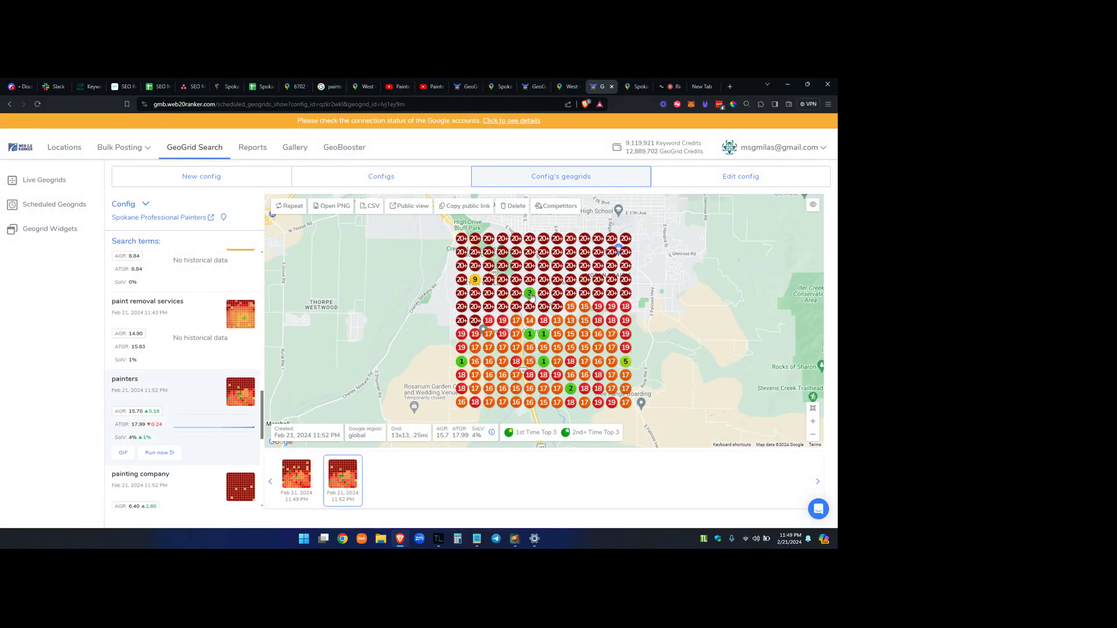
scroll(215, 474, down, 3)
click(213, 473)
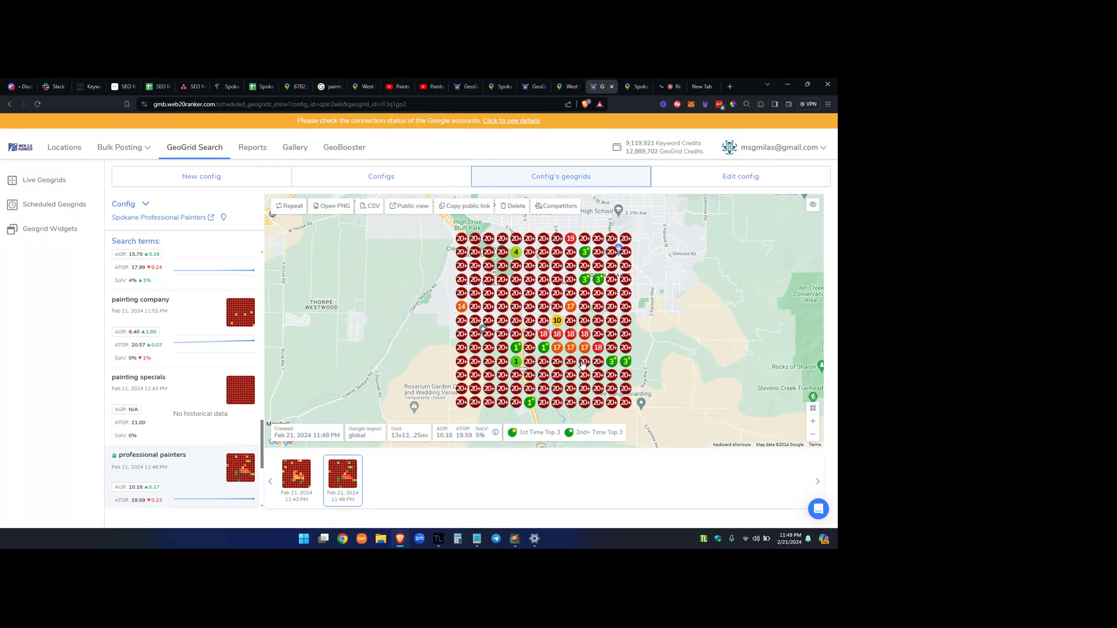
click(300, 483)
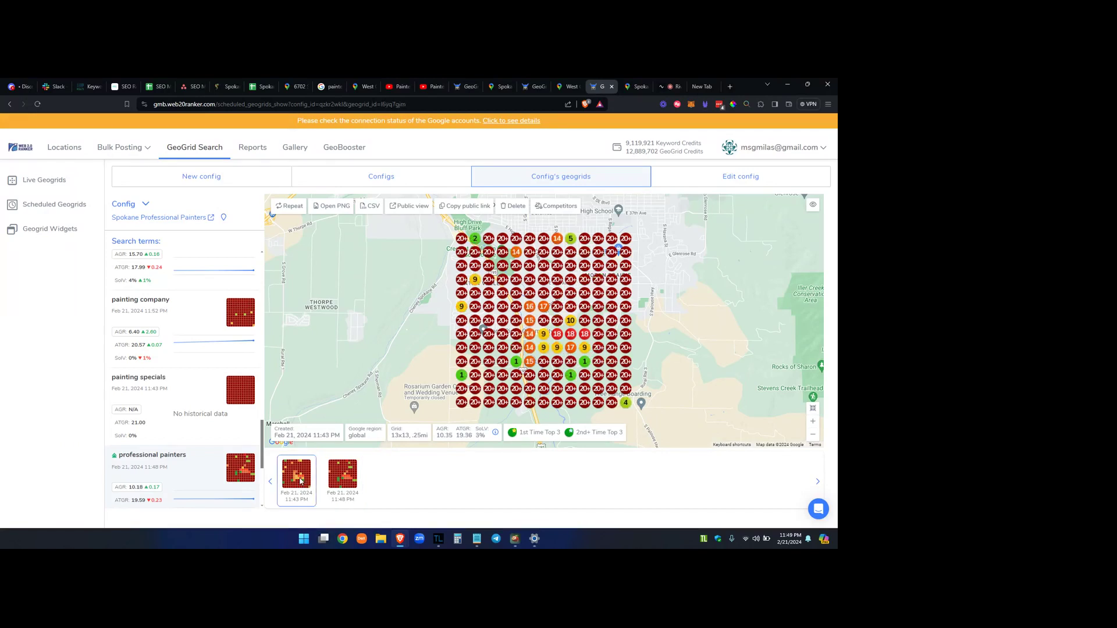
click(340, 481)
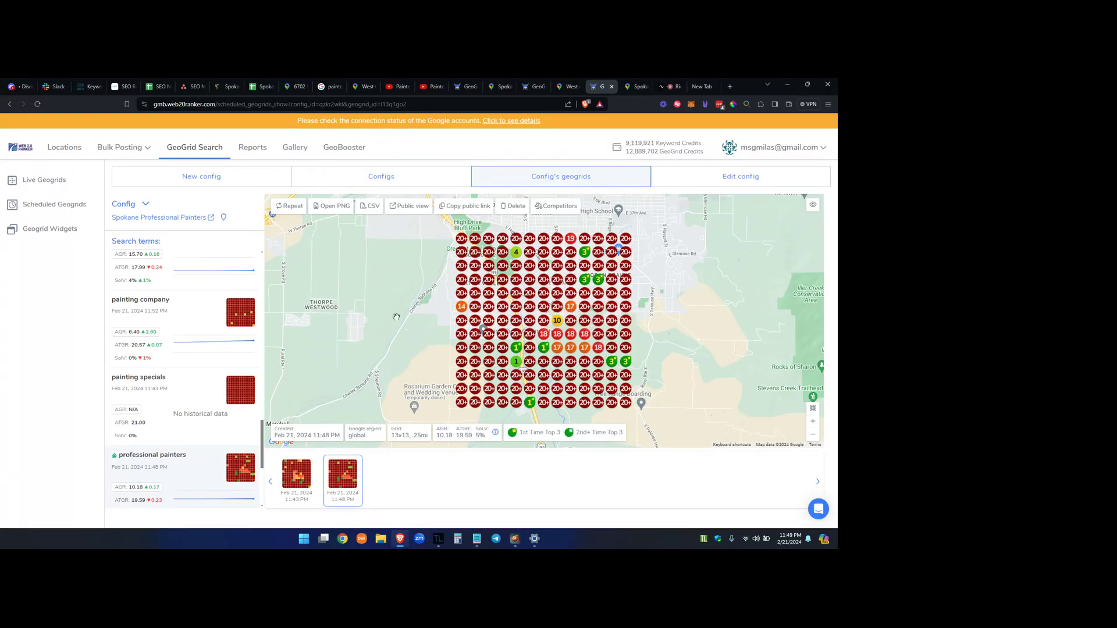
scroll(203, 453, up, 2)
scroll(200, 455, up, 2)
scroll(198, 456, up, 2)
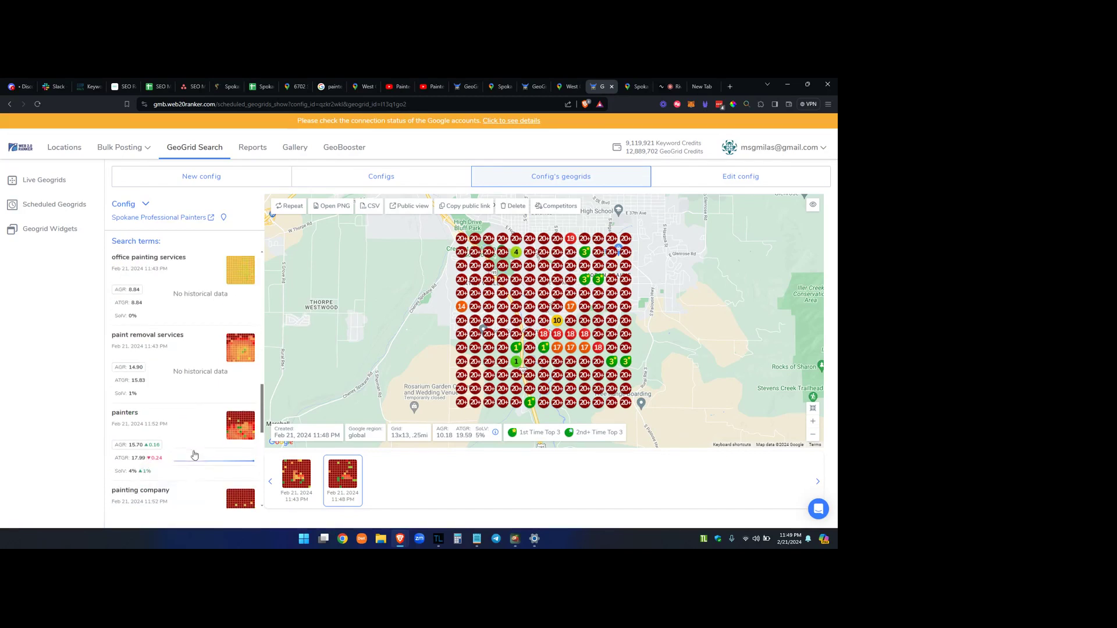
scroll(195, 457, up, 2)
scroll(195, 462, up, 2)
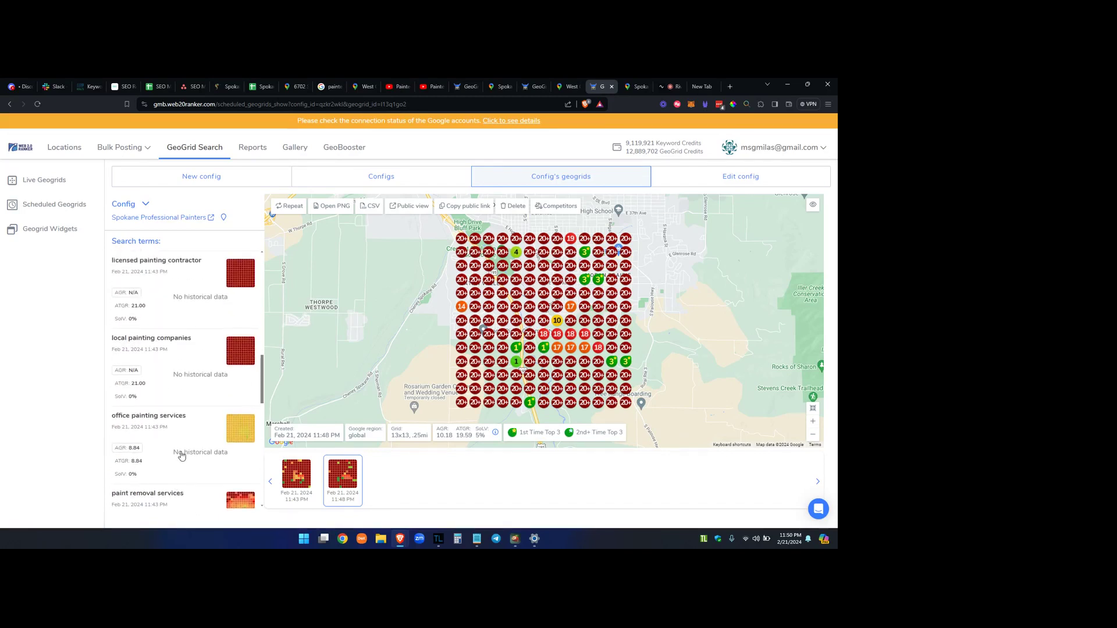
scroll(182, 456, up, 1)
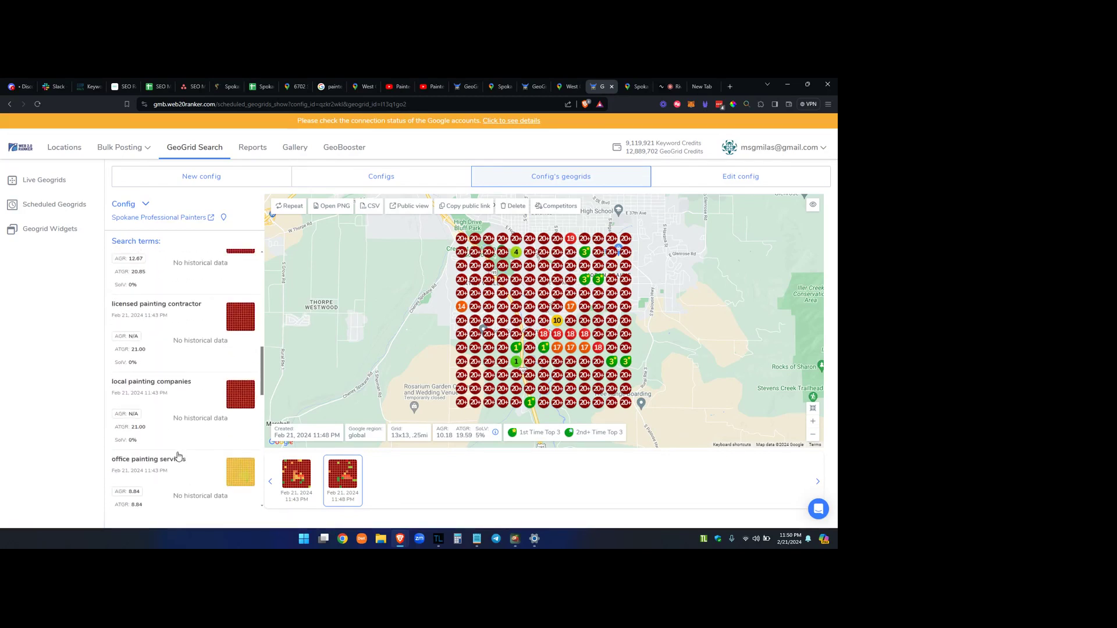
scroll(178, 446, up, 1)
scroll(181, 442, up, 2)
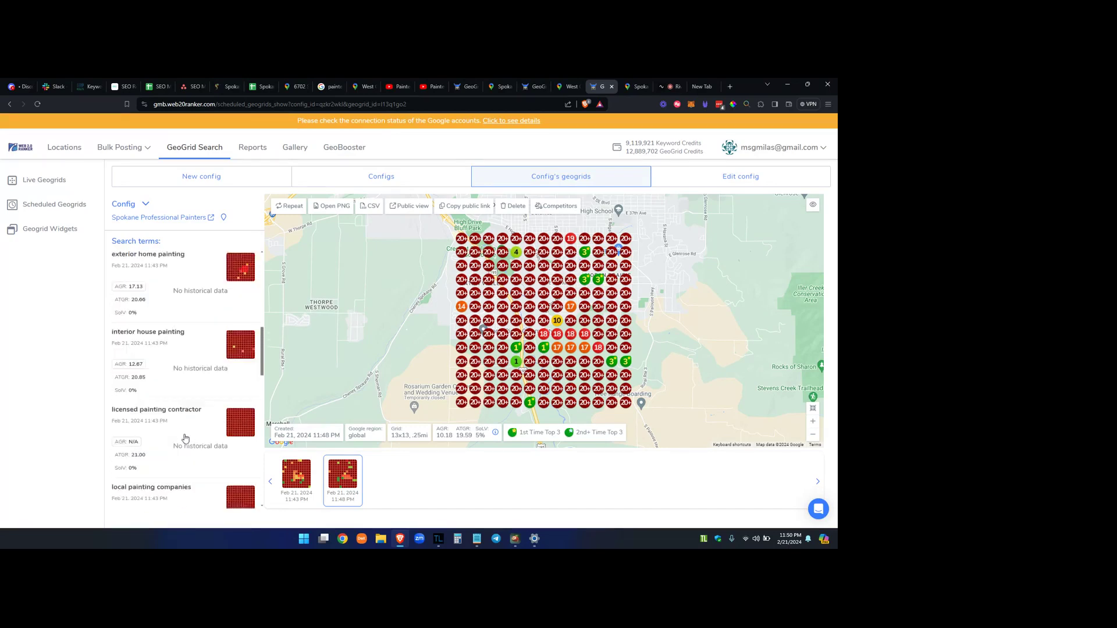
scroll(186, 454, down, 4)
scroll(200, 449, down, 1)
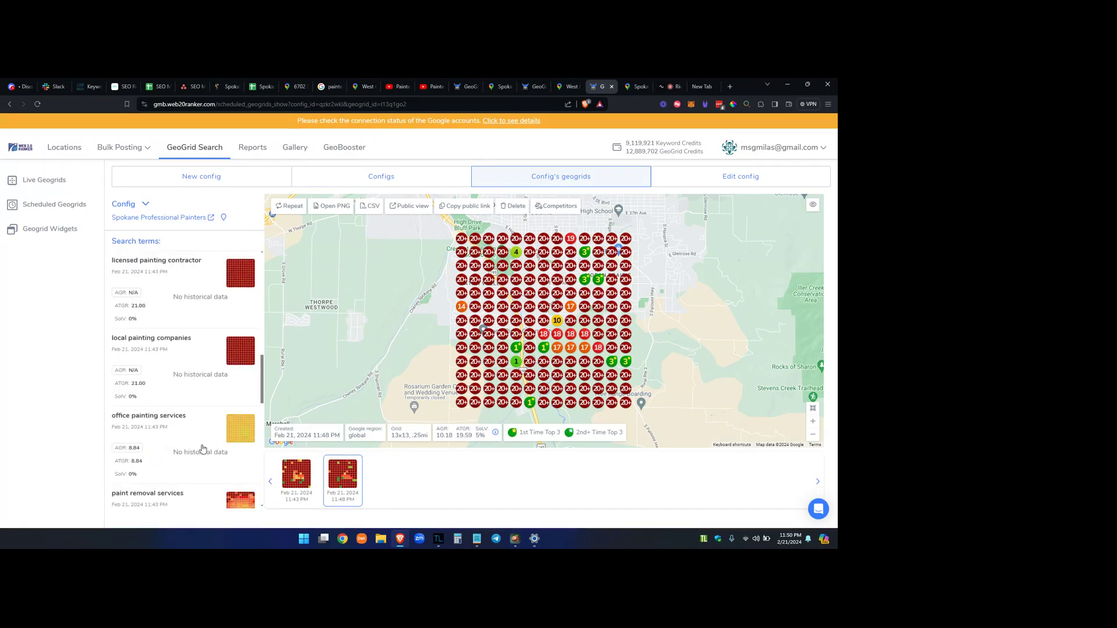
scroll(202, 448, down, 2)
scroll(199, 449, down, 4)
scroll(198, 450, down, 1)
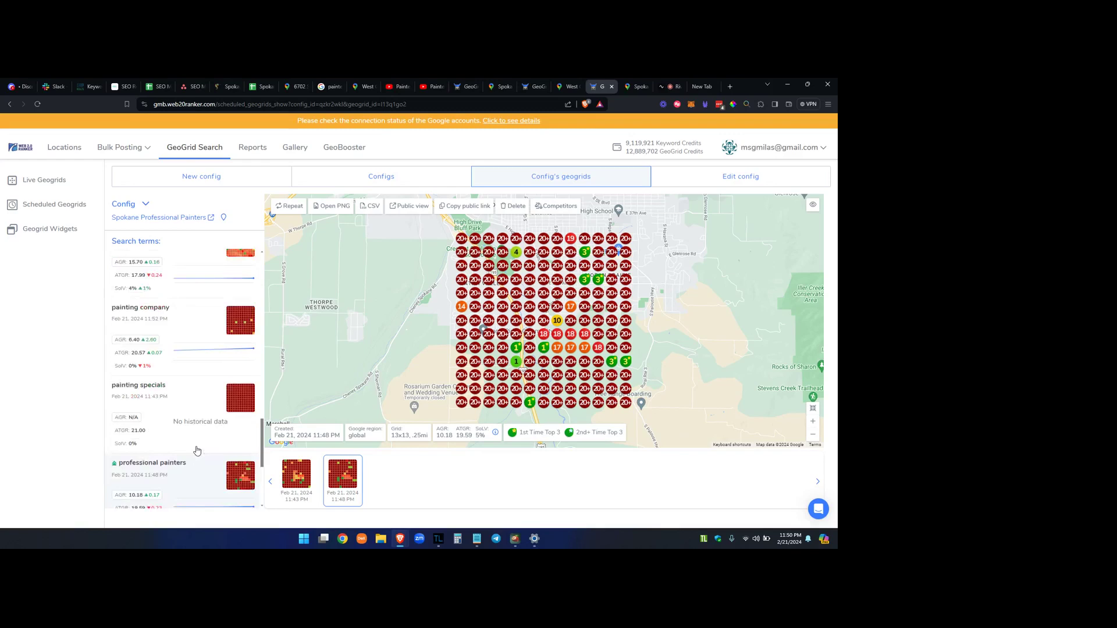
scroll(196, 449, down, 2)
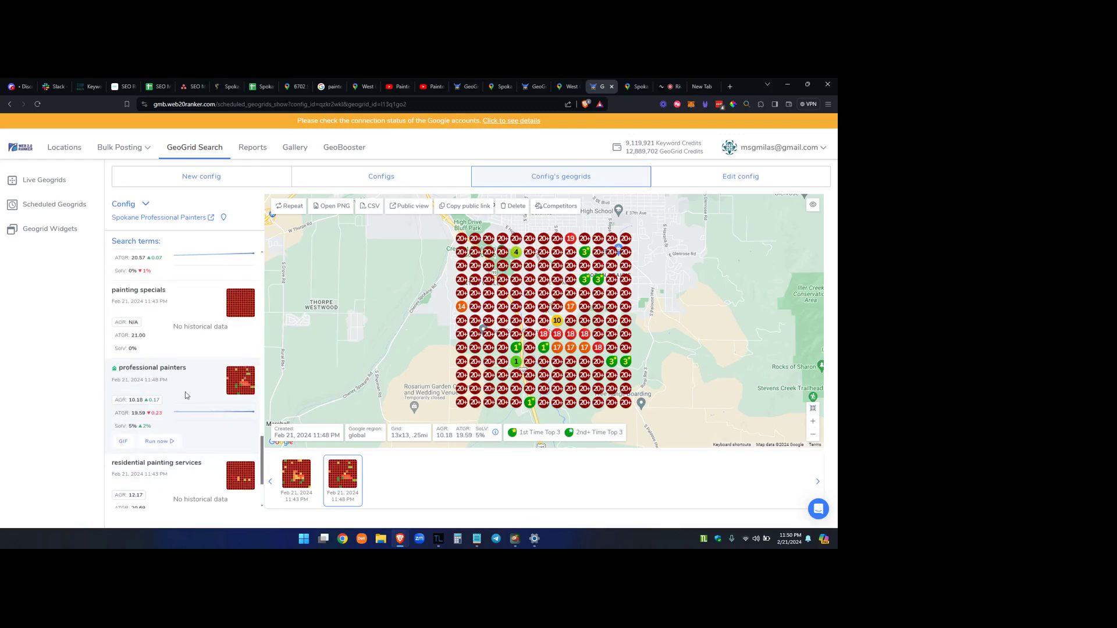
click(304, 483)
click(330, 484)
Highlight 'Professional Painters' in the Hillyard video title, then pass the West Central video to GeoGrid.
click(399, 84)
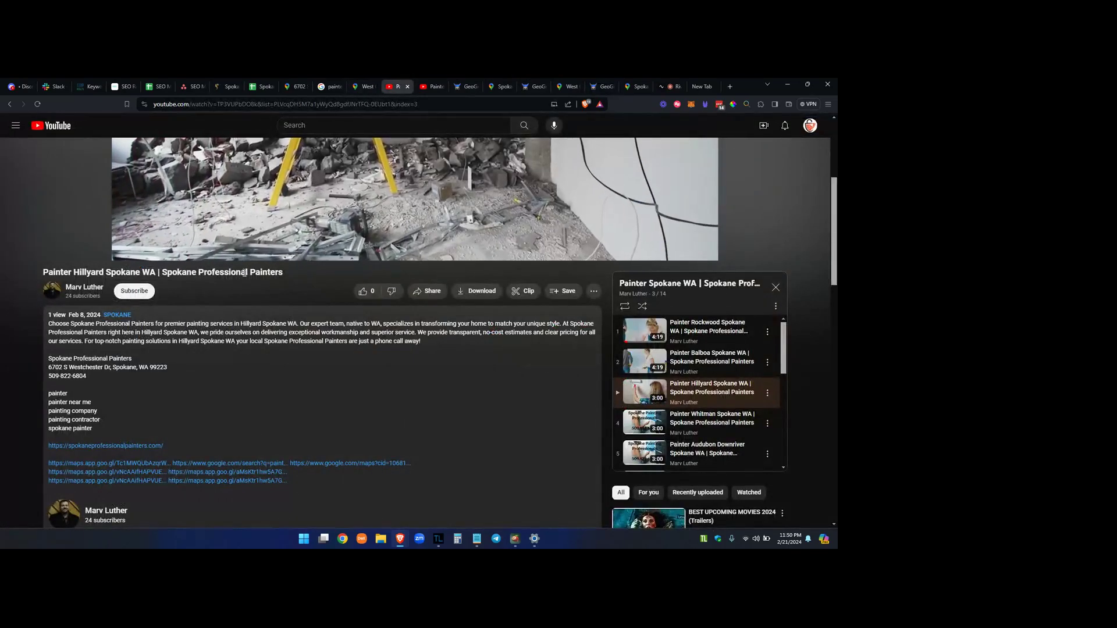
drag(199, 272, 276, 272)
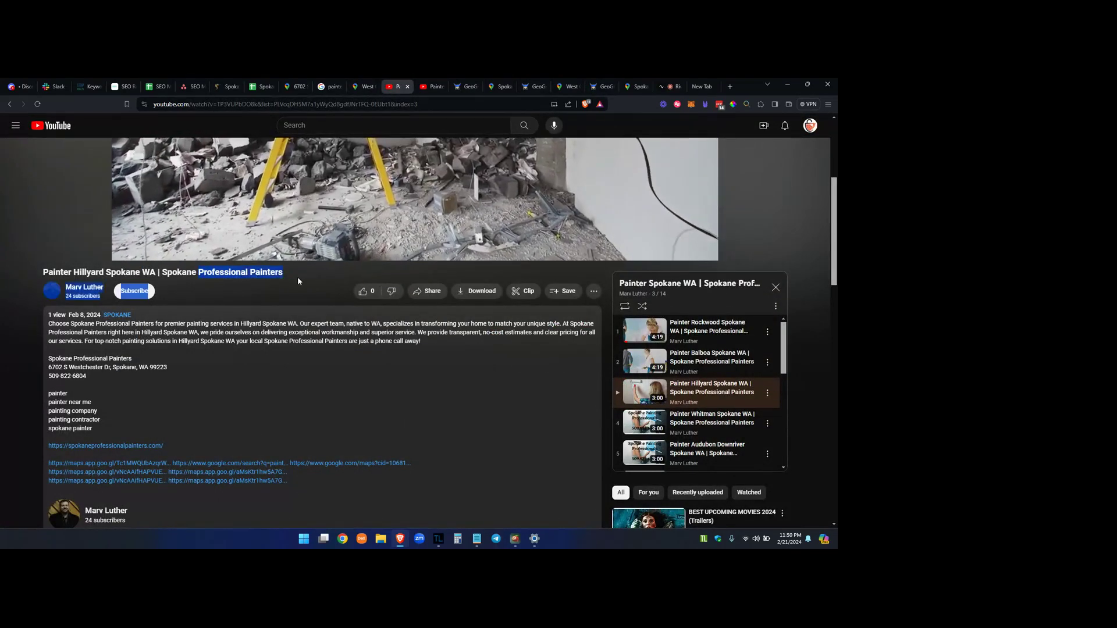
drag(162, 271, 284, 274)
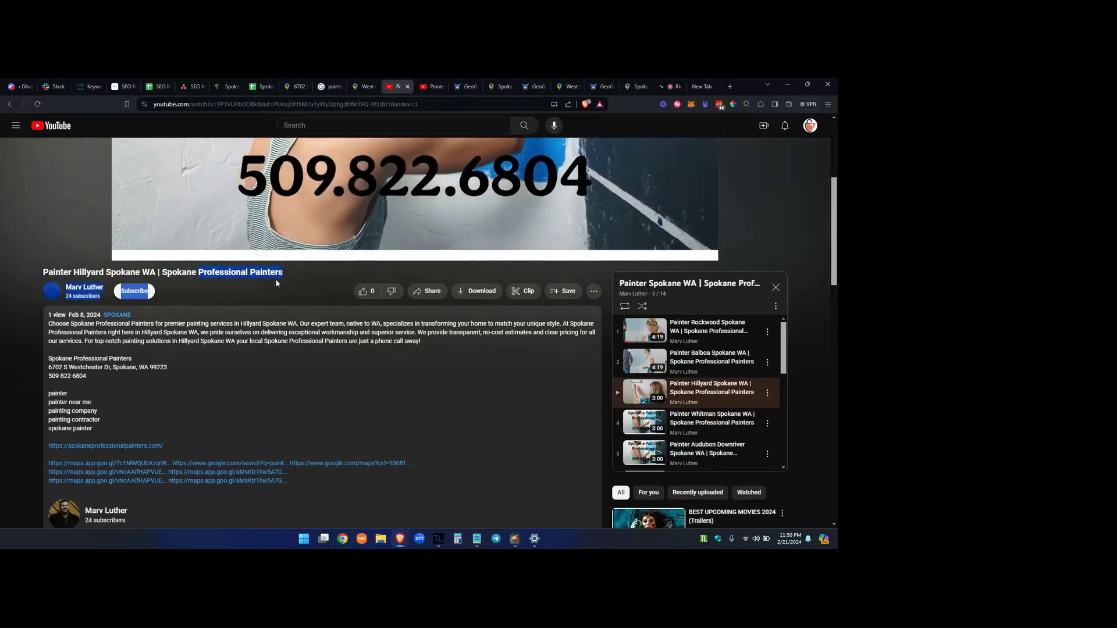
drag(198, 271, 284, 273)
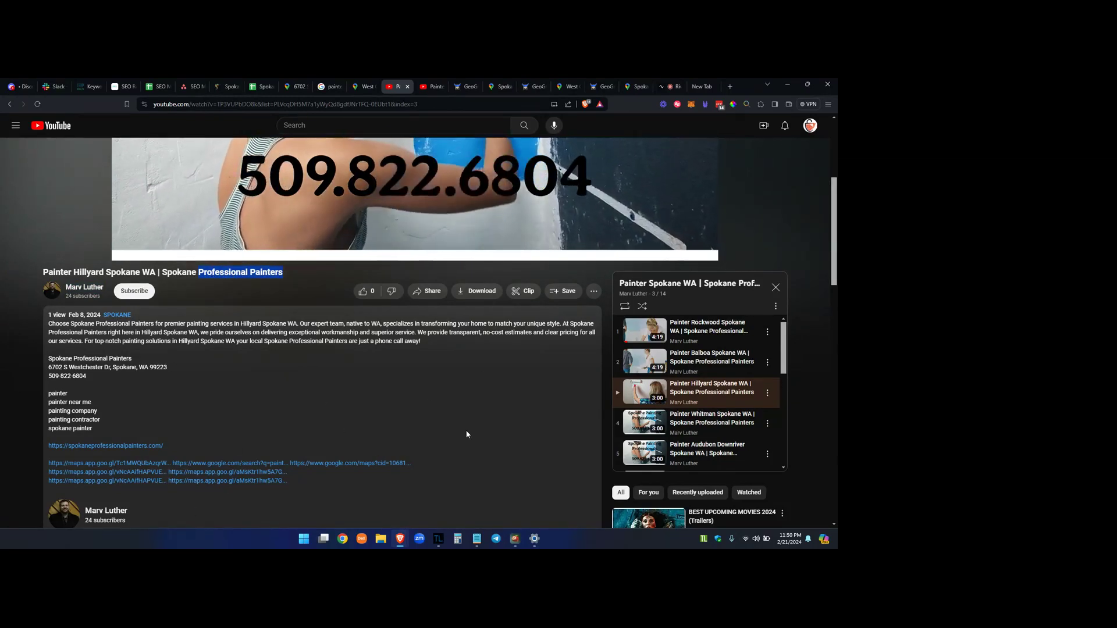
click(448, 83)
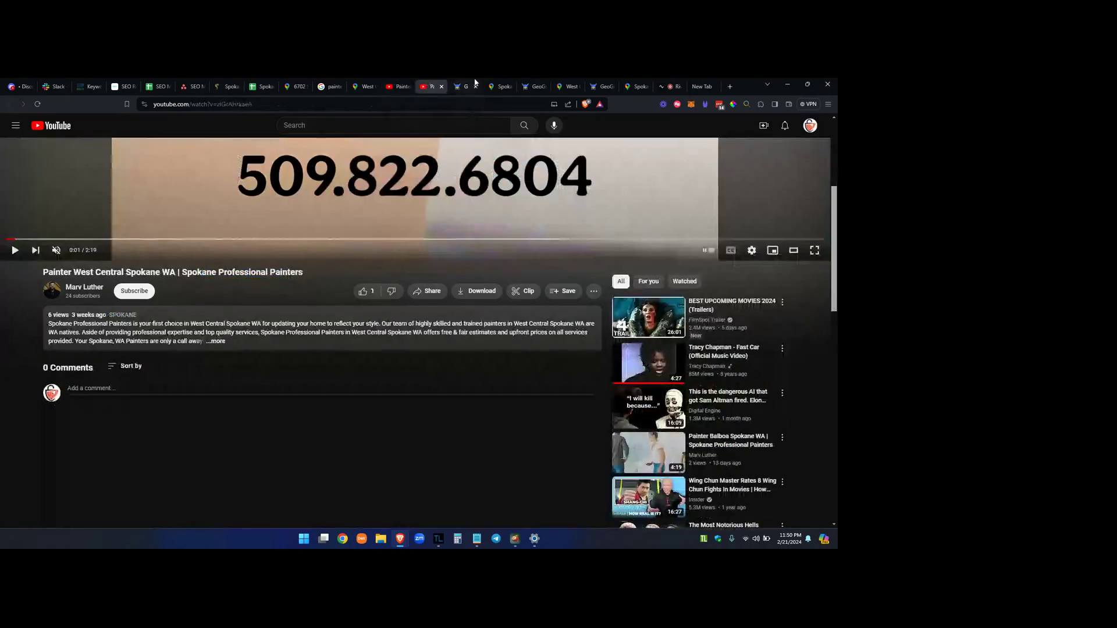
click(464, 83)
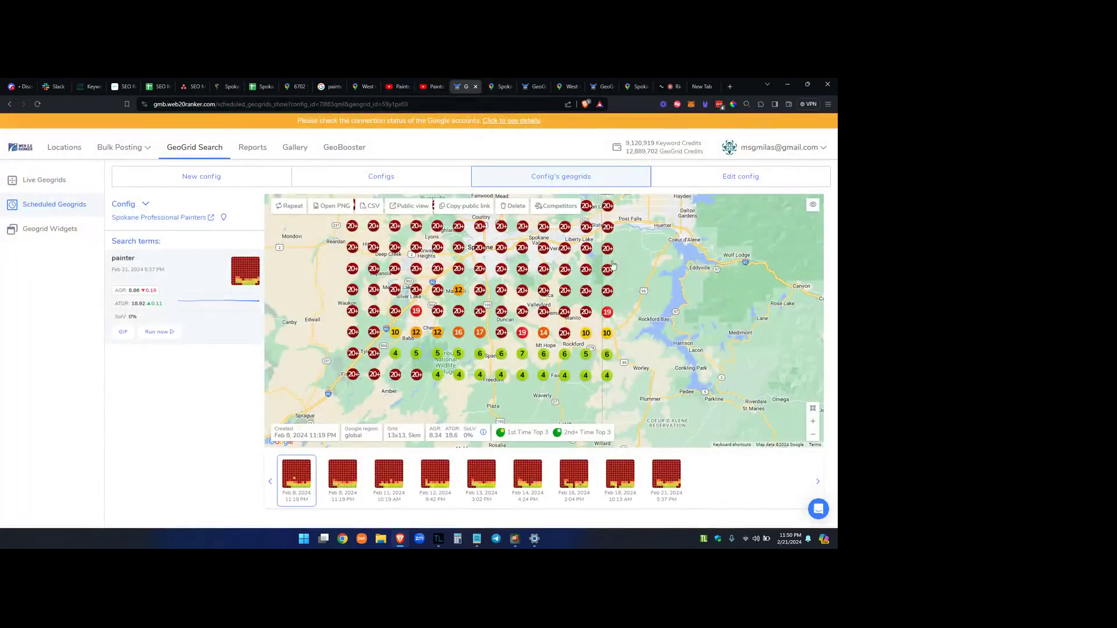